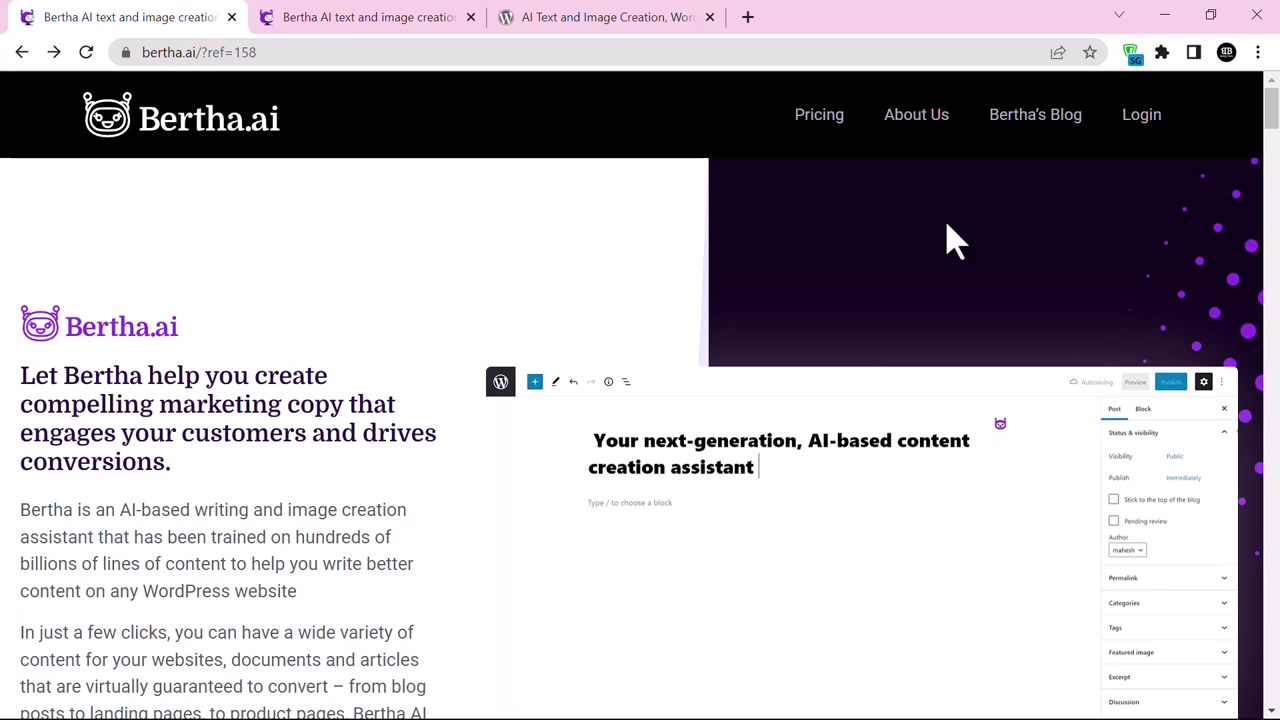
# - Open the Bertha AI plugin page on WordPress.org and read its description
pyautogui.click(434, 20)
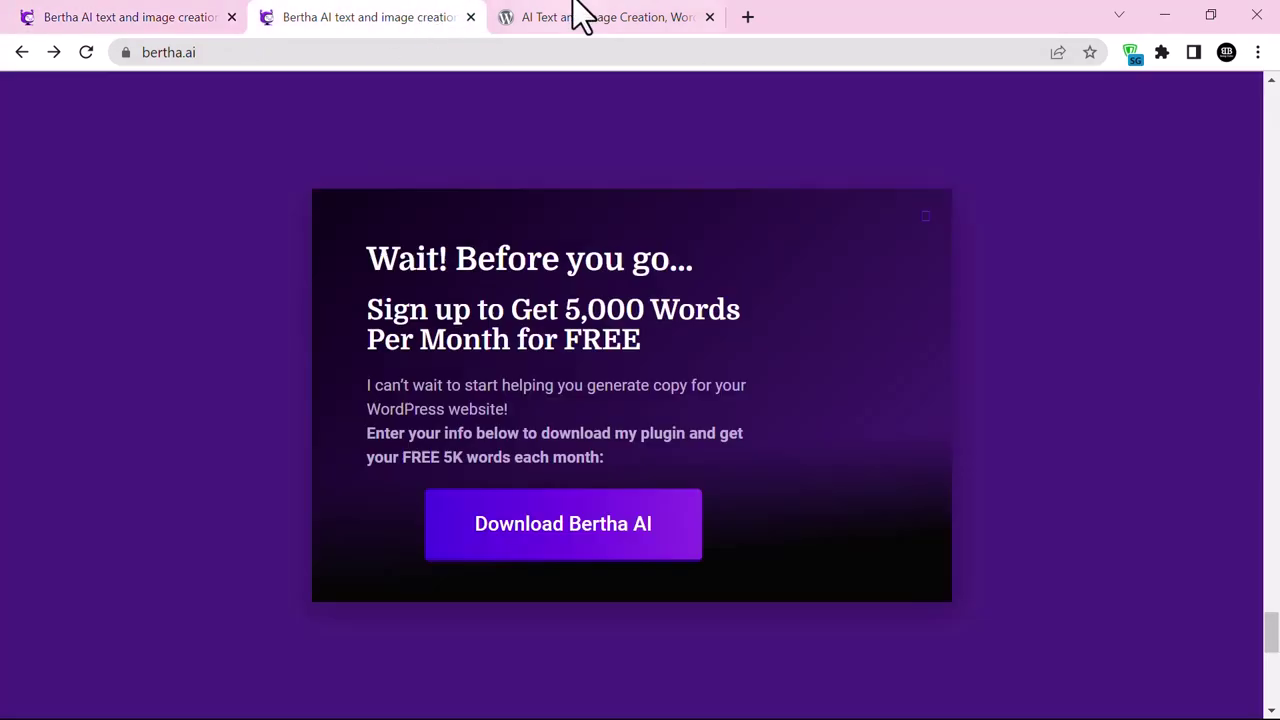
pyautogui.click(580, 16)
pyautogui.moveTo(1272, 111); pyautogui.dragTo(1274, 160)
pyautogui.scroll(-1, 1274, 118)
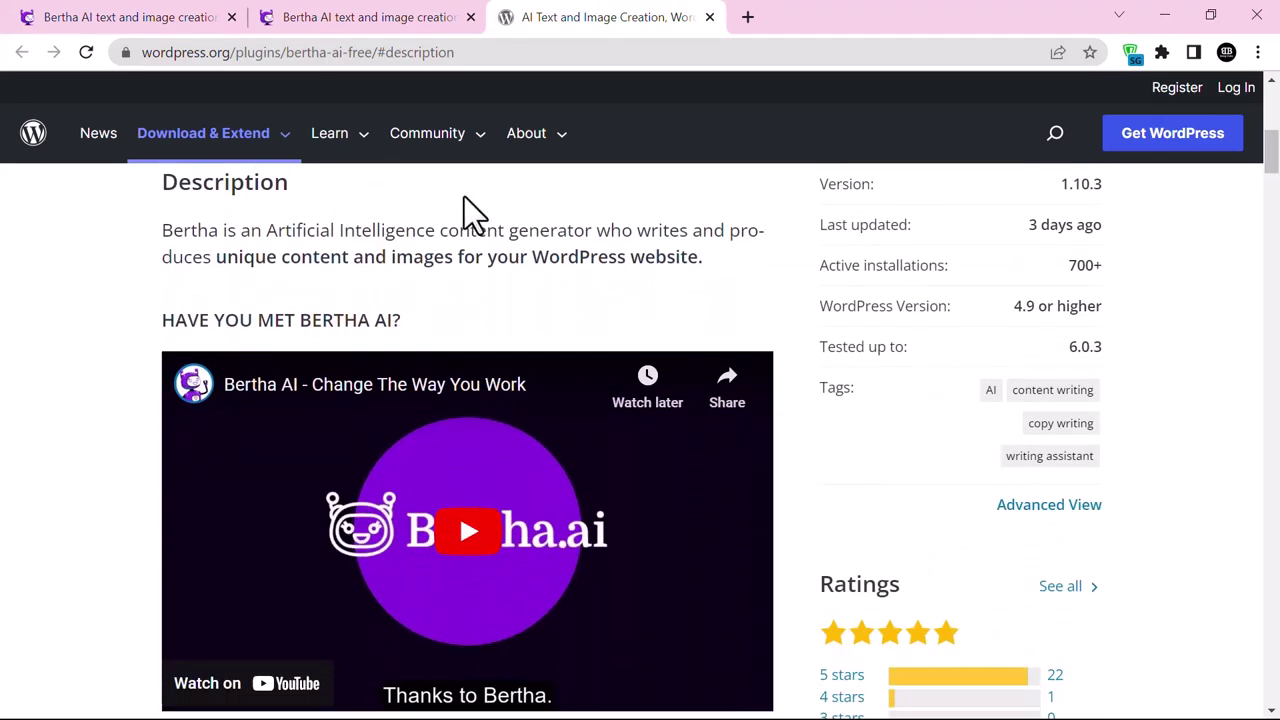
pyautogui.moveTo(170, 195); pyautogui.dragTo(729, 274)
# - Examine the plugin page's "Give her a try now for free" section for the free monthly word allowance
pyautogui.moveTo(1271, 171); pyautogui.dragTo(1270, 195)
pyautogui.scroll(-1, 1270, 195)
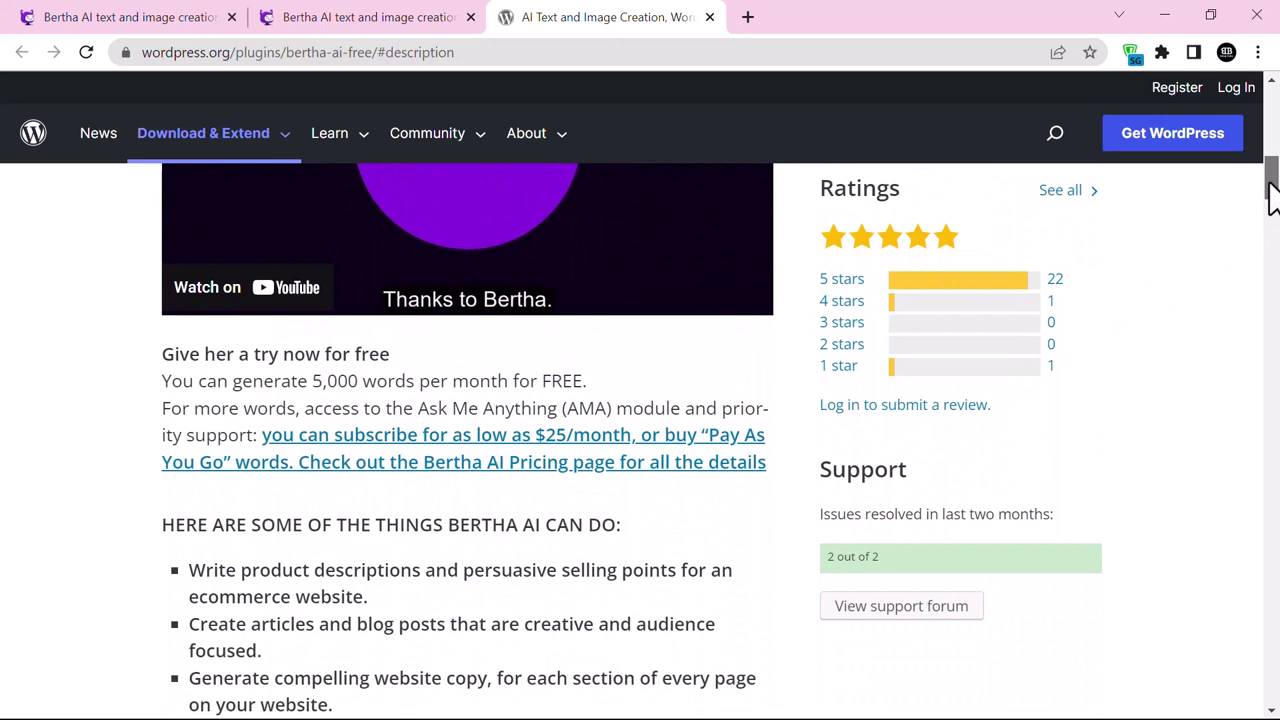
pyautogui.scroll(-1, 1270, 195)
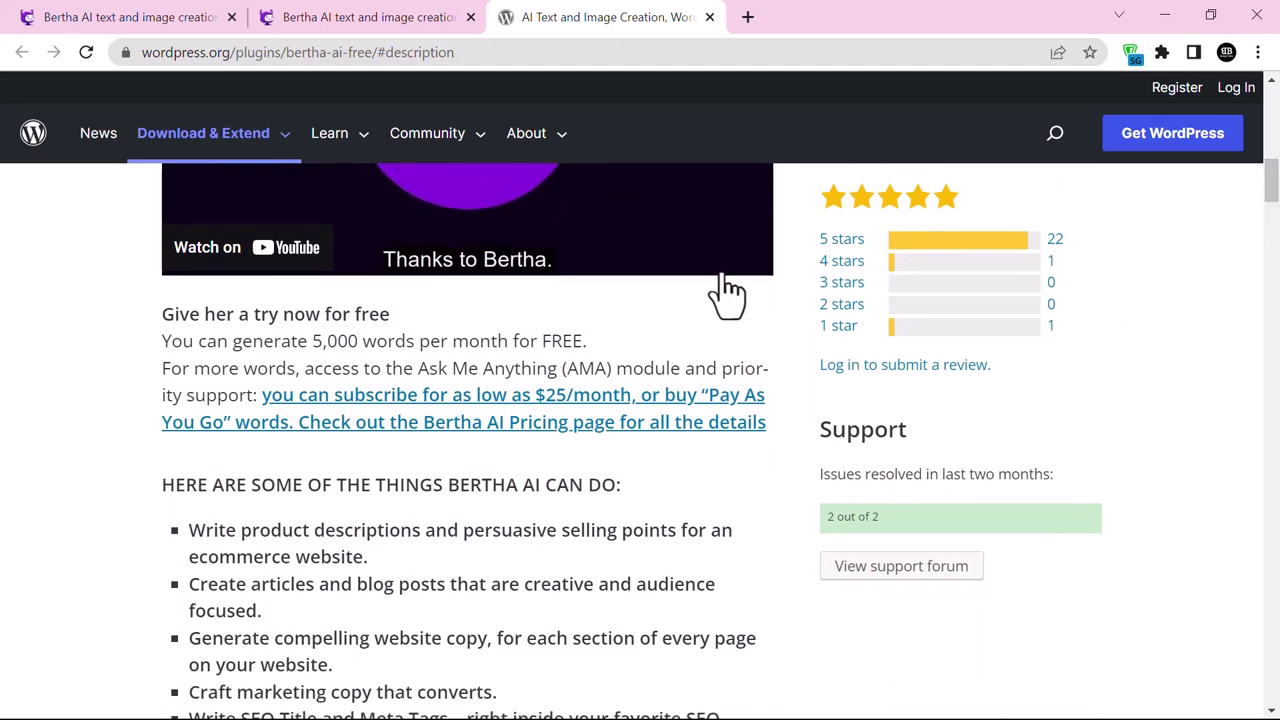
pyautogui.moveTo(392, 314); pyautogui.dragTo(182, 312)
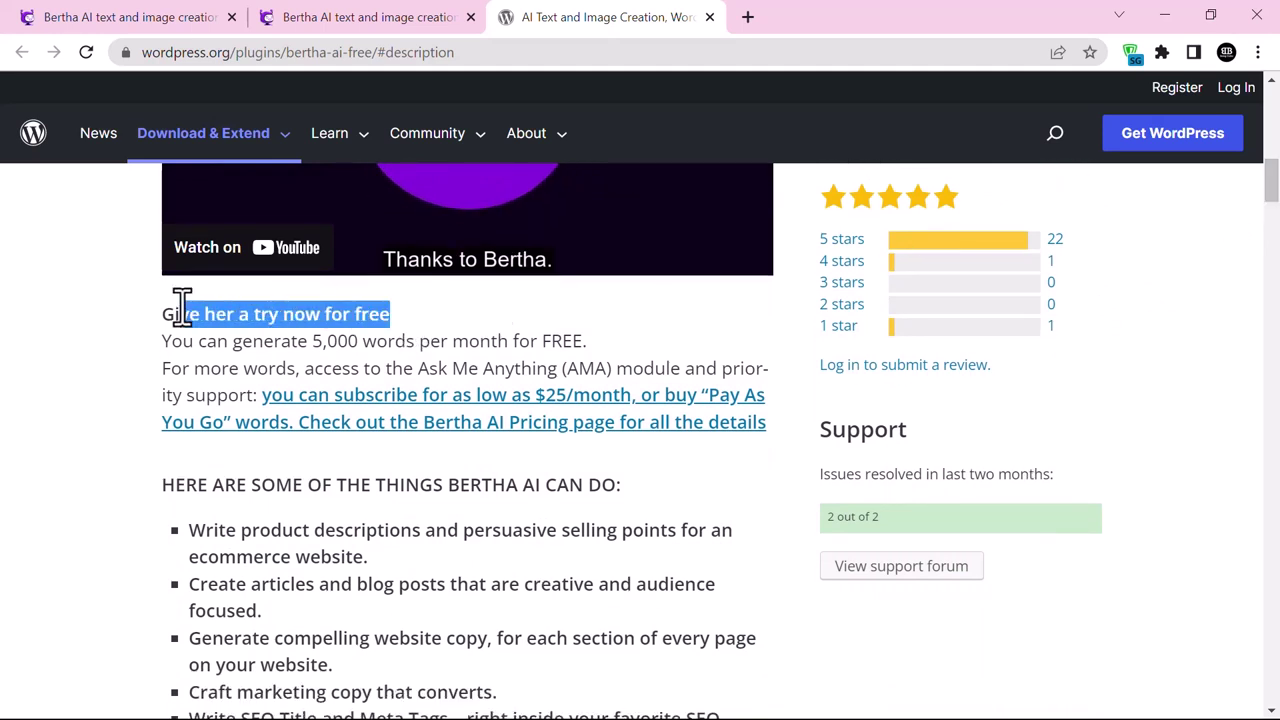
pyautogui.click(255, 346)
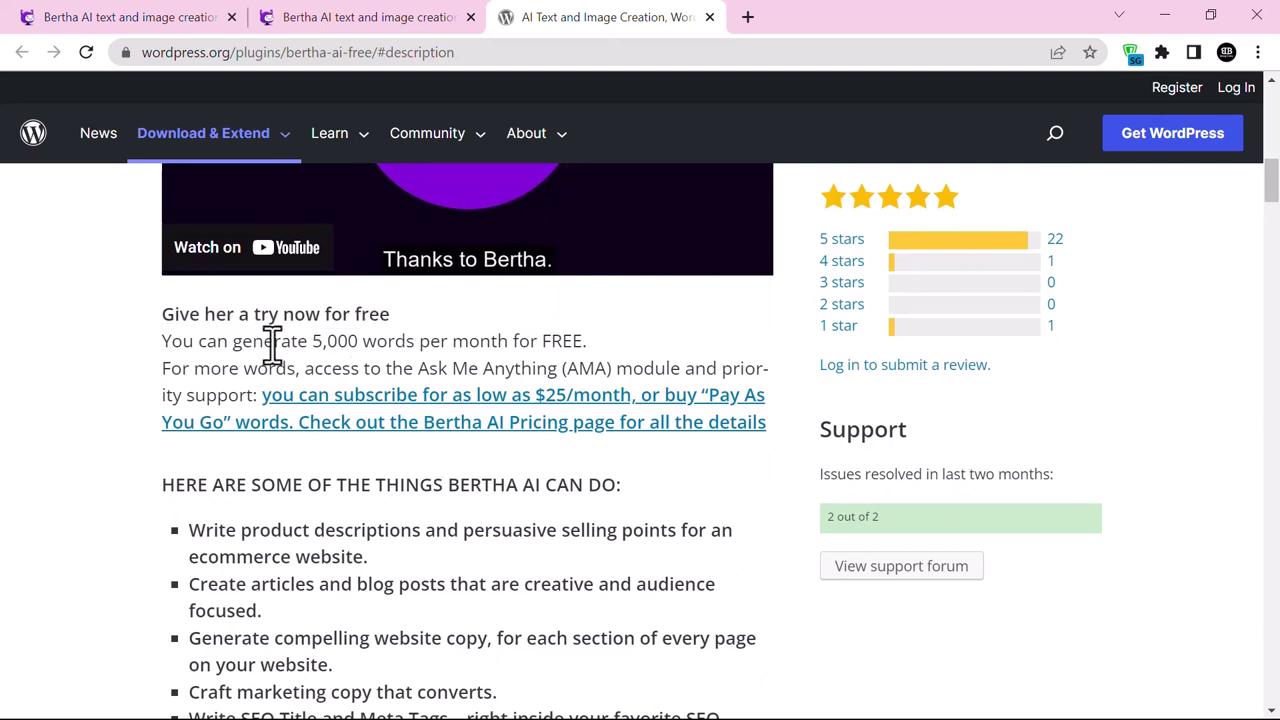
pyautogui.moveTo(313, 346); pyautogui.dragTo(582, 340)
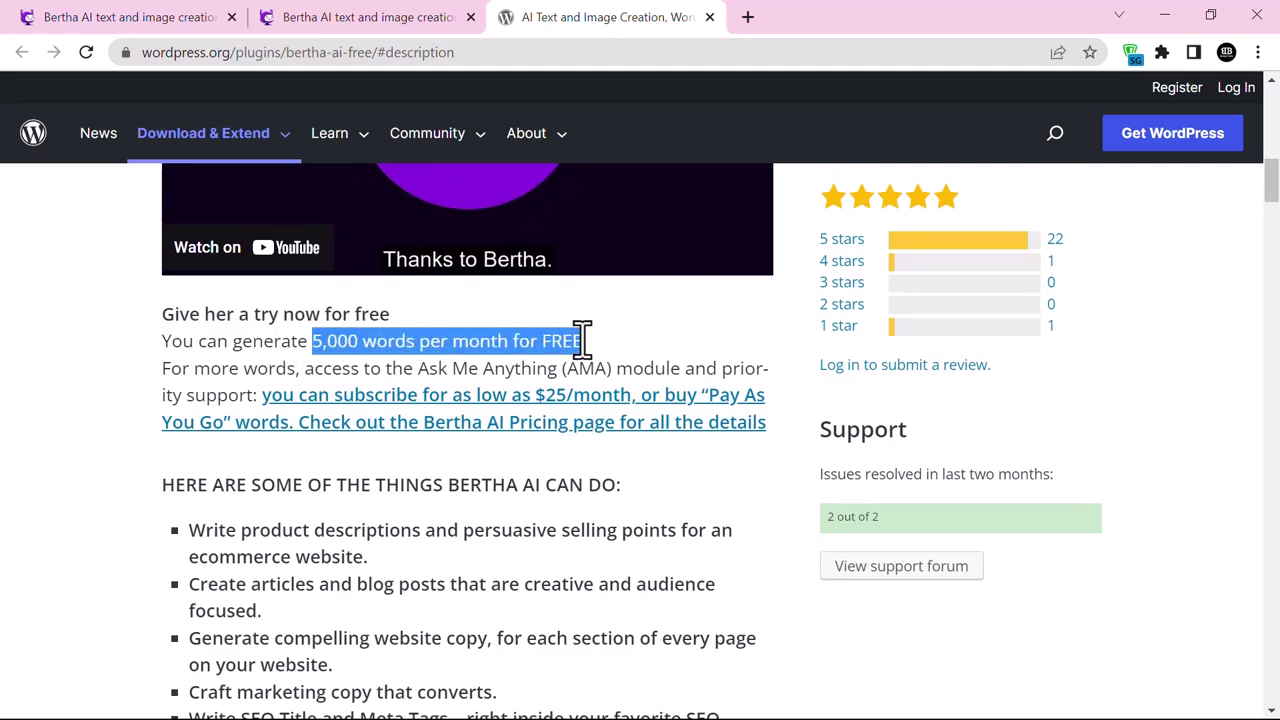
pyautogui.click(605, 337)
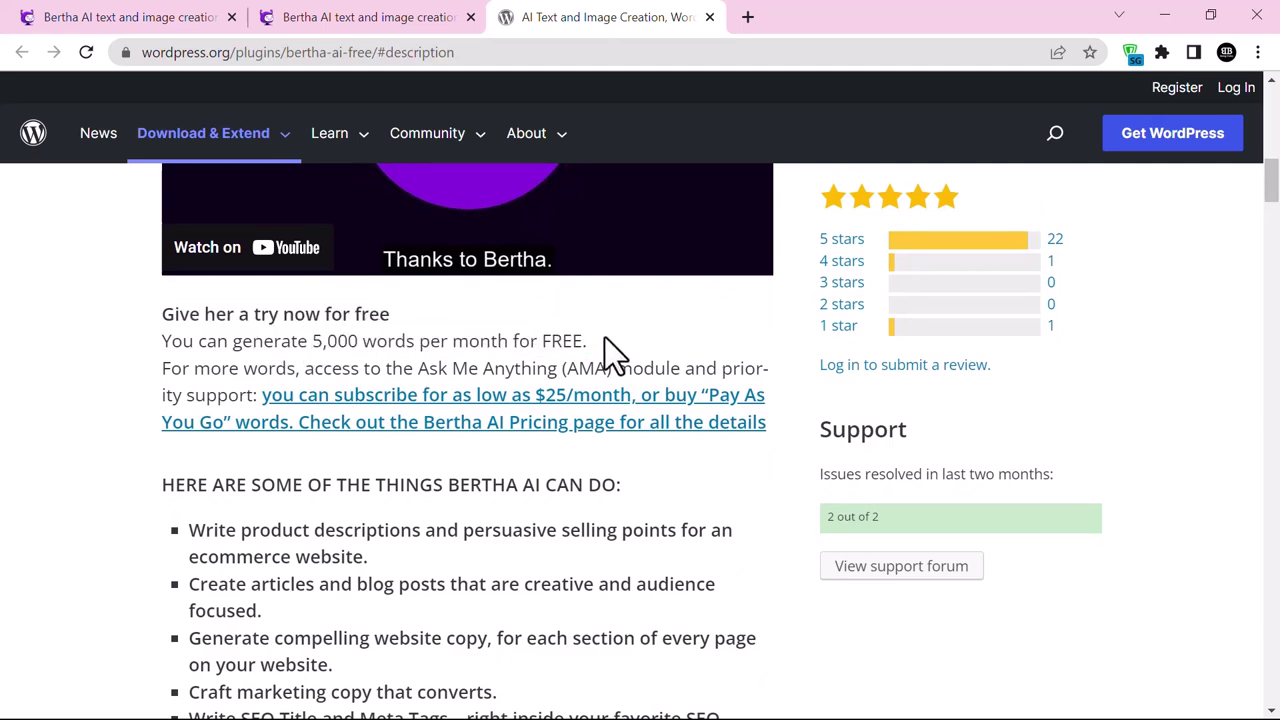
# - Look through the bertha.ai site's feature overview, pricing plans and payment options
pyautogui.click(180, 15)
pyautogui.moveTo(1273, 130); pyautogui.dragTo(1270, 358)
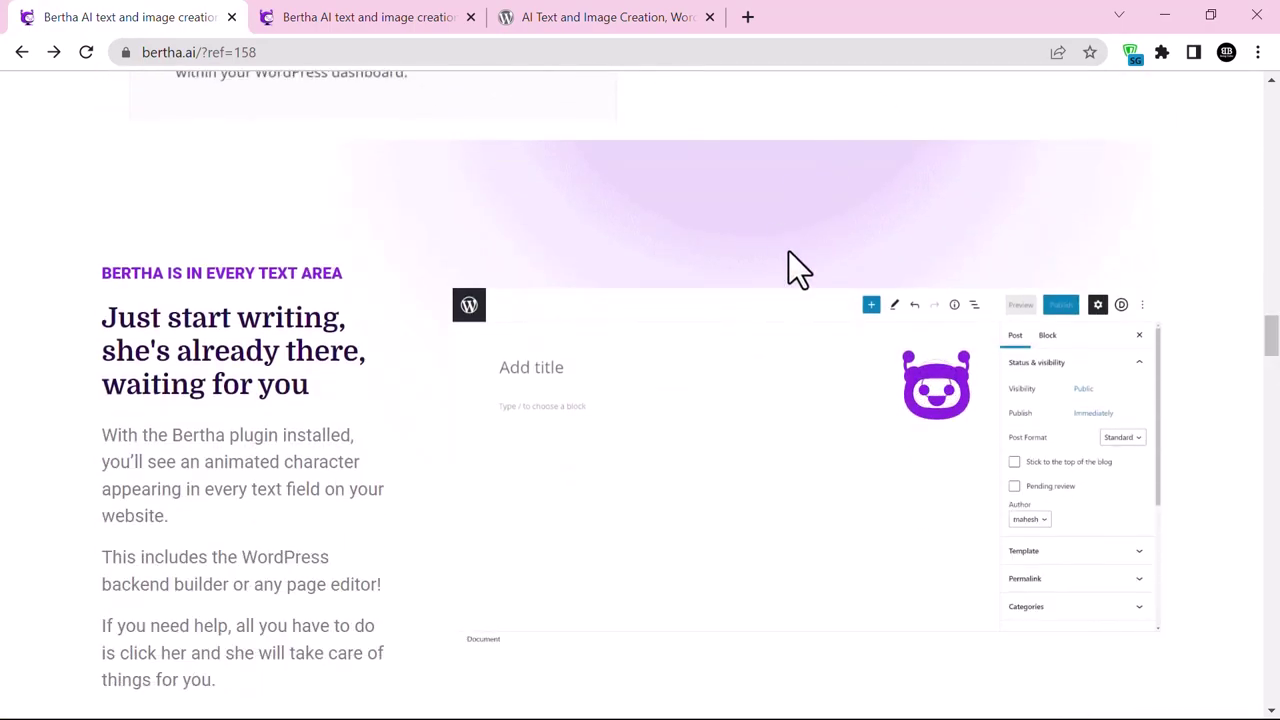
pyautogui.moveTo(1270, 340); pyautogui.dragTo(1271, 551)
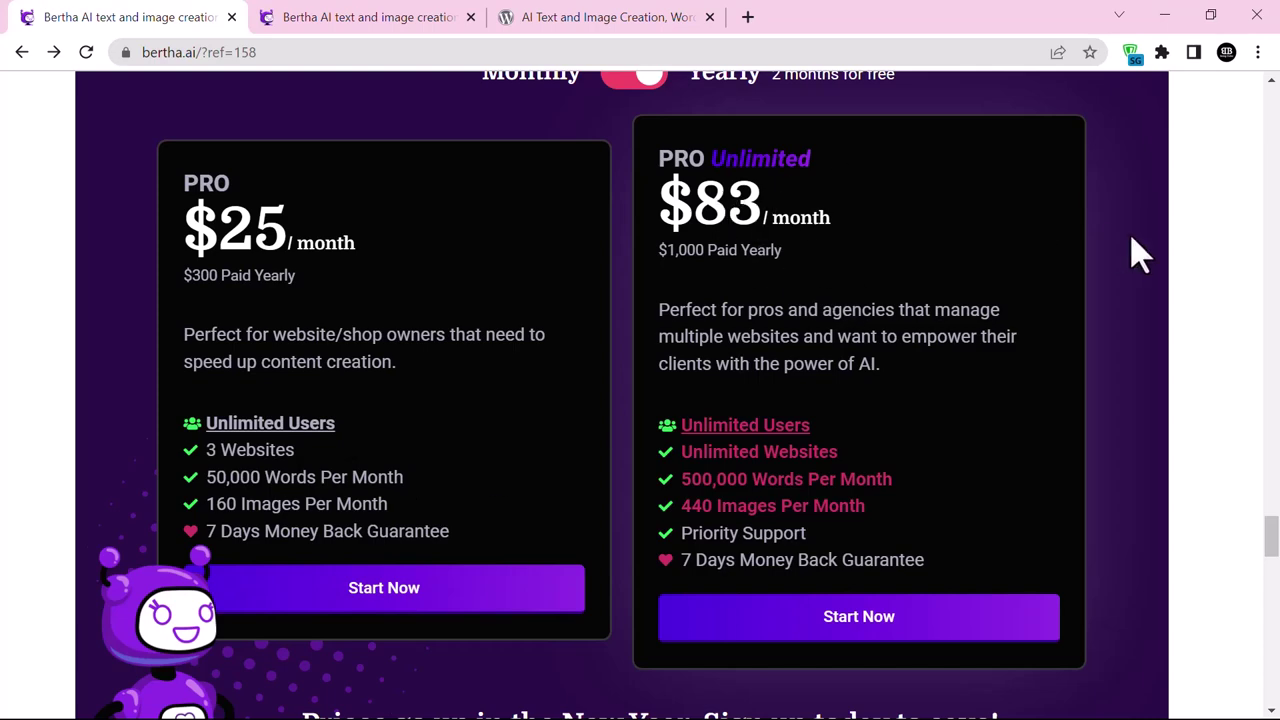
pyautogui.moveTo(1272, 531); pyautogui.dragTo(1272, 625)
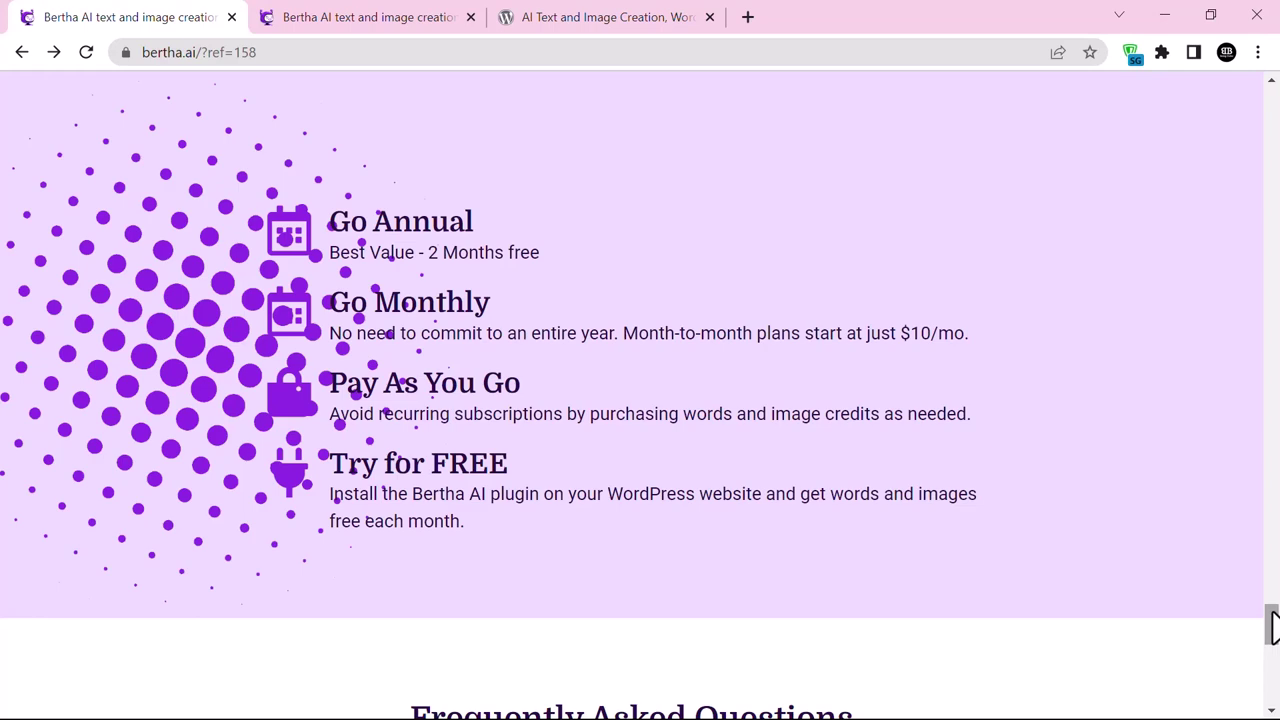
# - Return to the plugin's WordPress.org page and recheck the free word allowance and plugin description
pyautogui.click(357, 15)
pyautogui.click(620, 15)
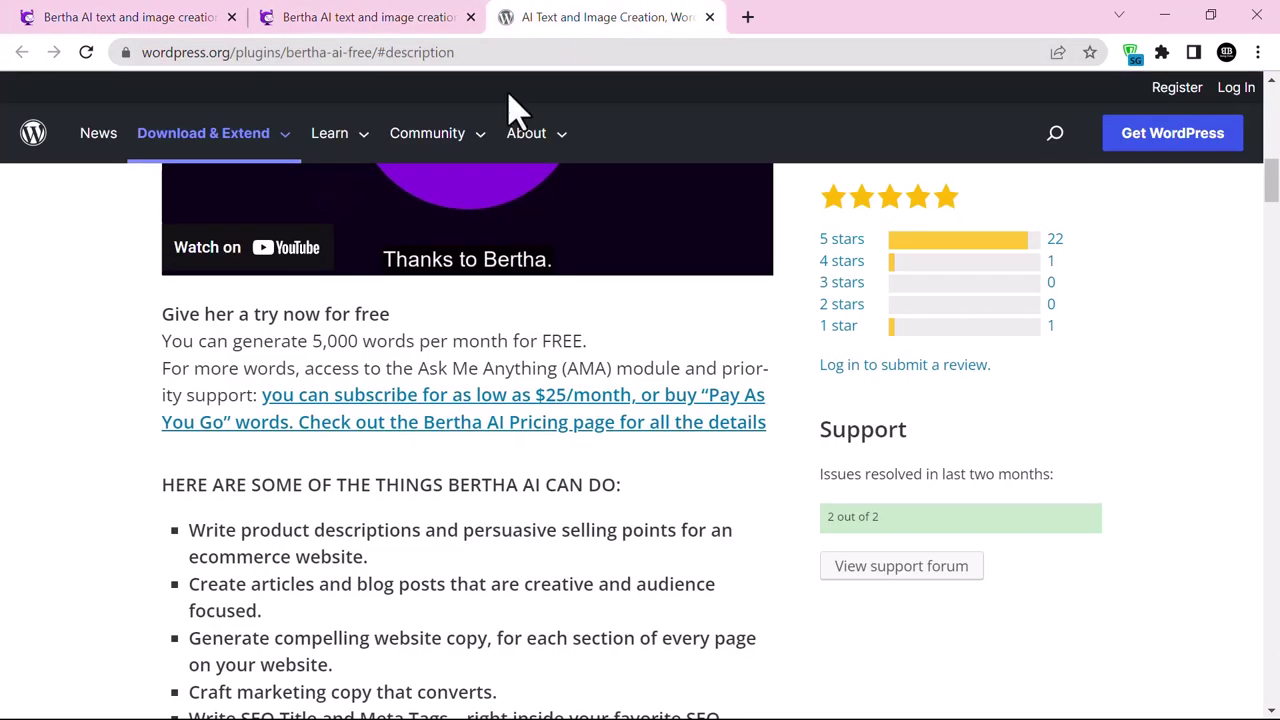
pyautogui.moveTo(312, 341); pyautogui.dragTo(388, 336)
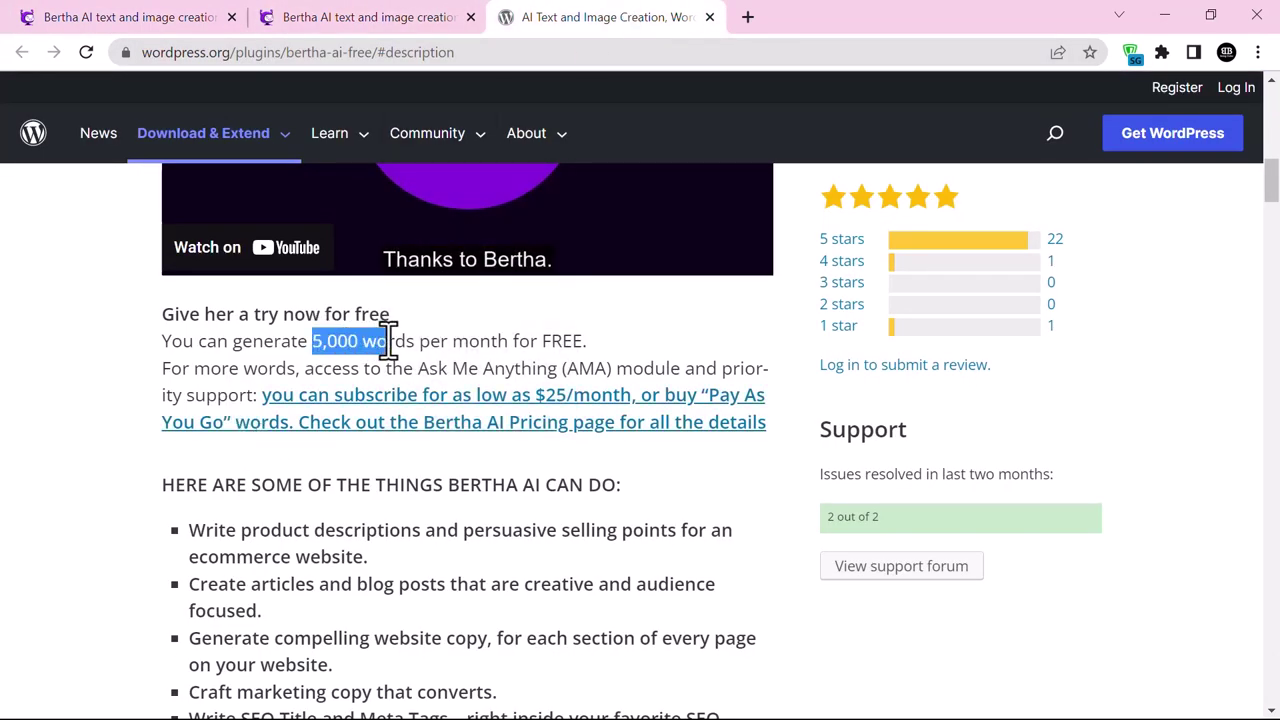
pyautogui.click(598, 362)
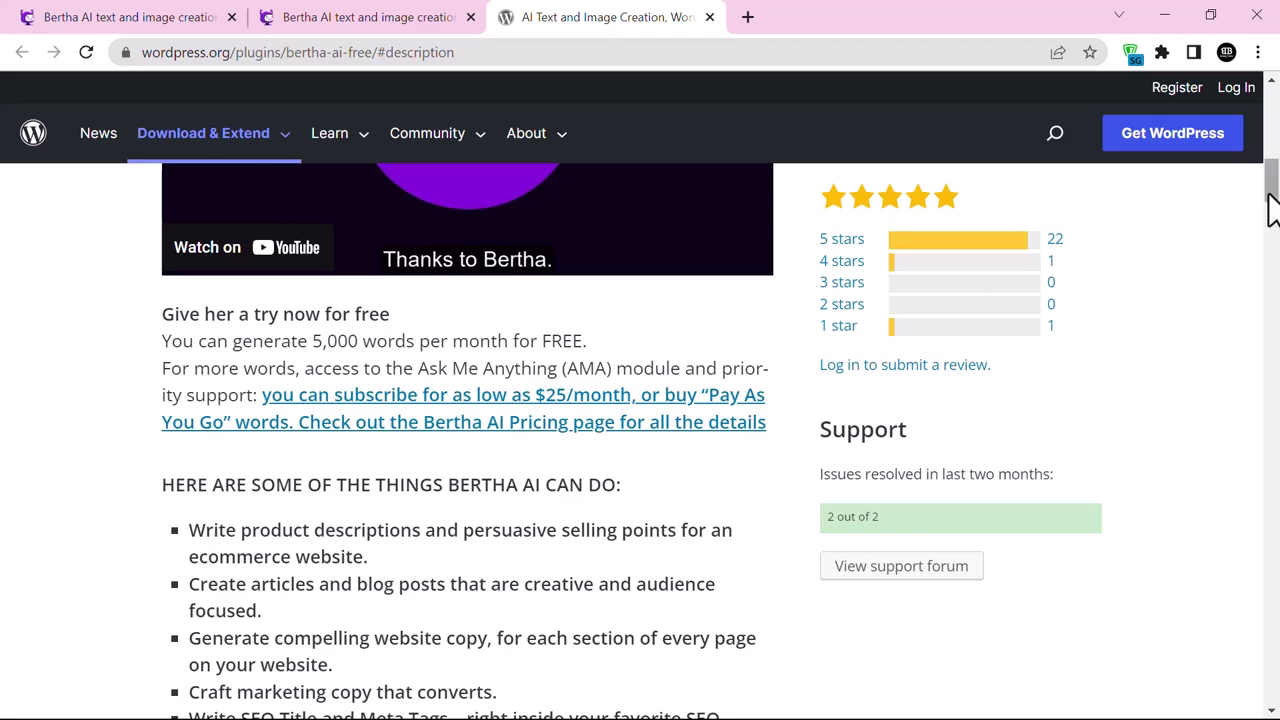
pyautogui.moveTo(1268, 200); pyautogui.dragTo(1231, 163)
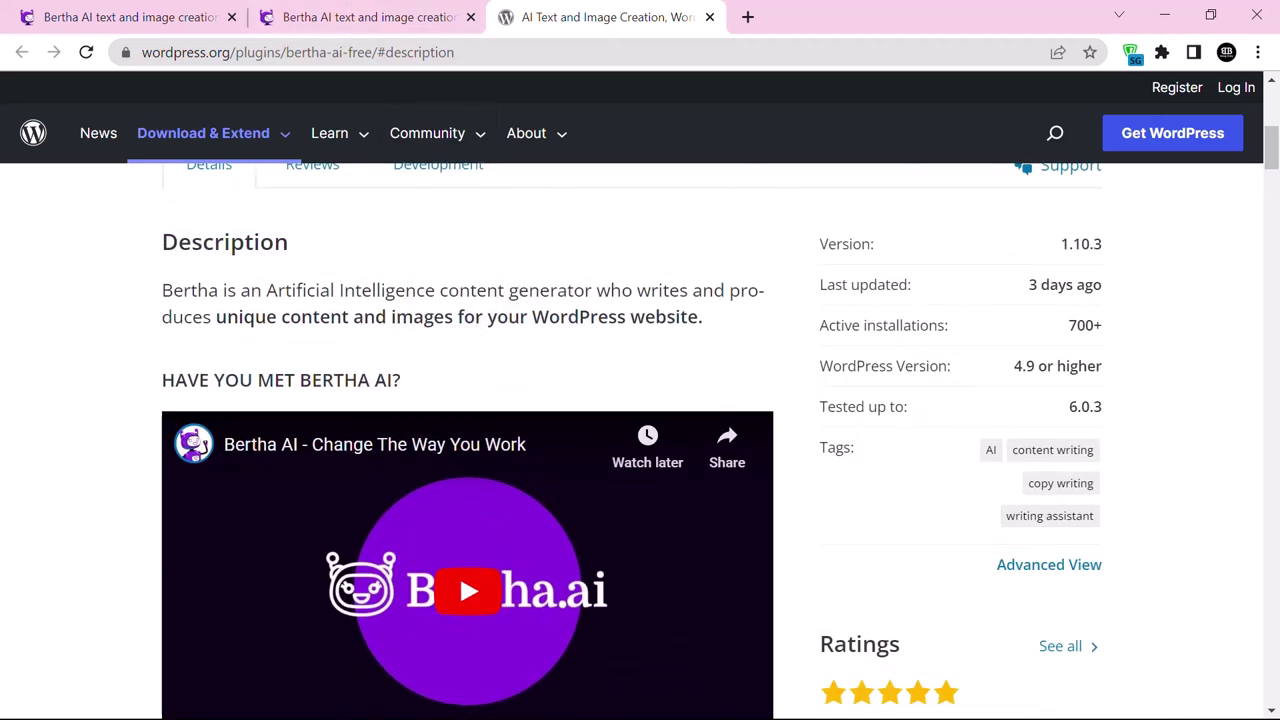
# - Switch to the other Chrome window with the Tutorial hero WordPress admin dashboard
pyautogui.press('super')
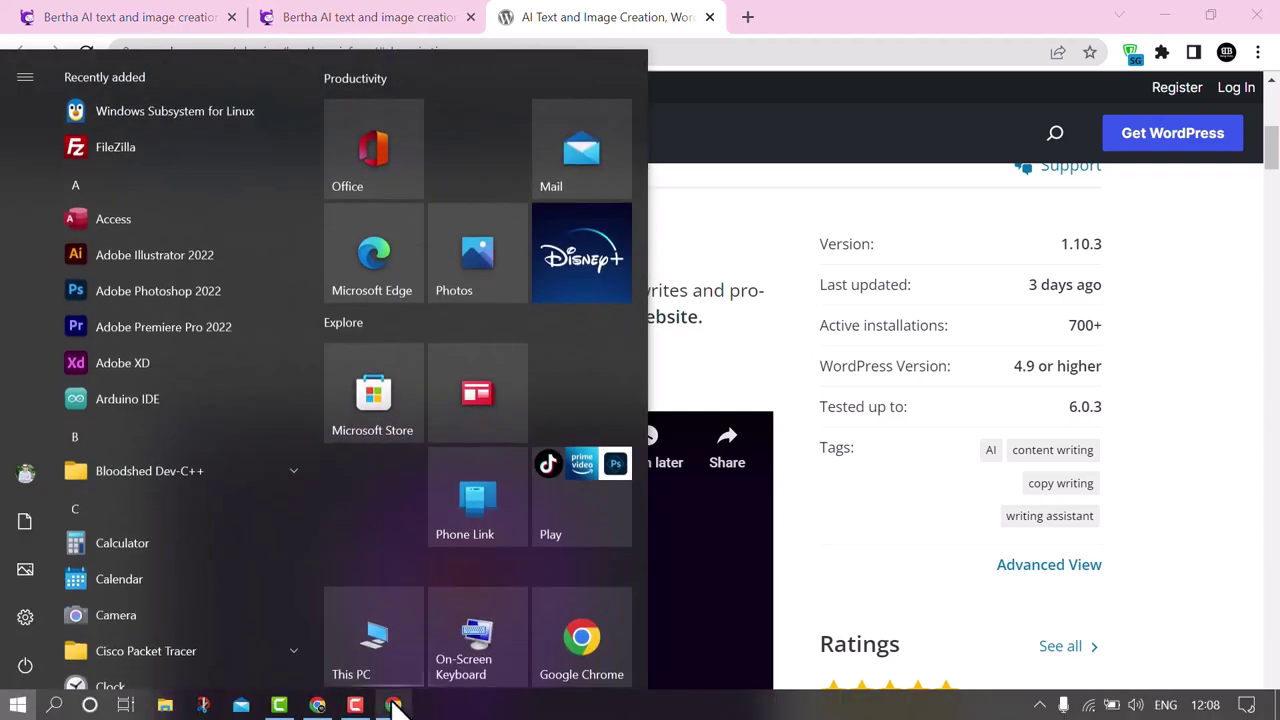
pyautogui.click(391, 703)
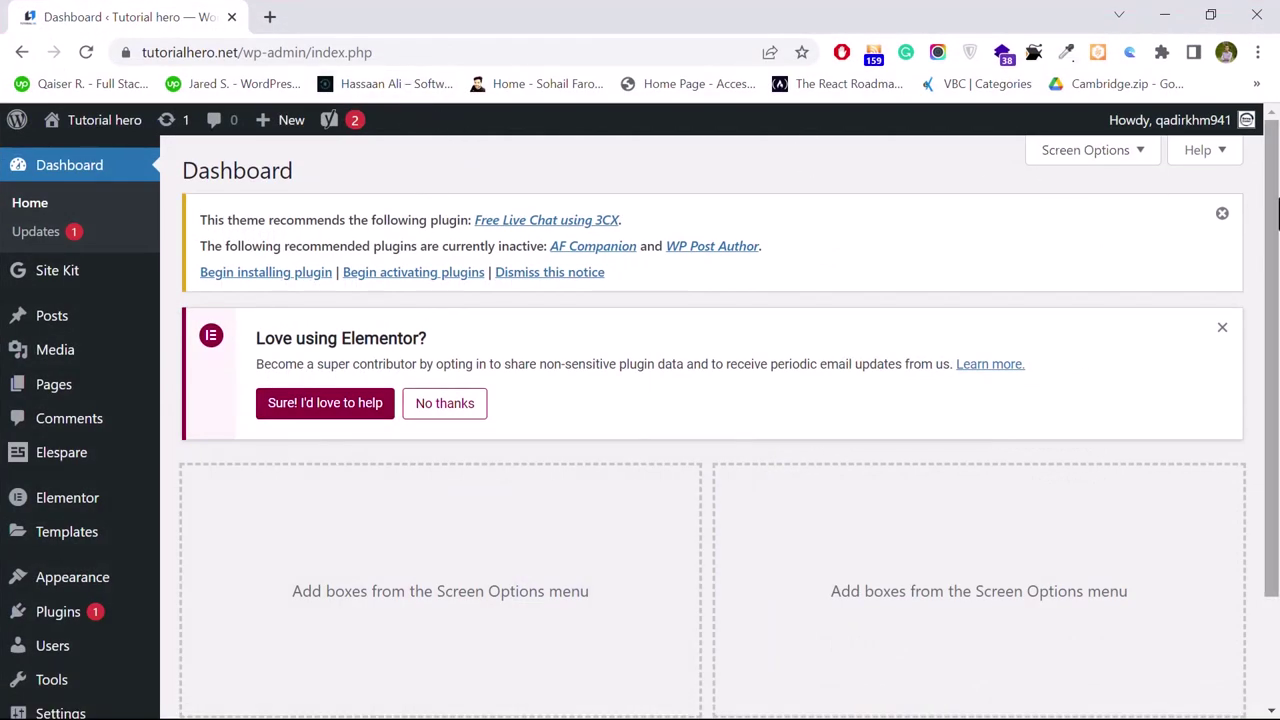
pyautogui.click(414, 52)
pyautogui.click(1060, 305)
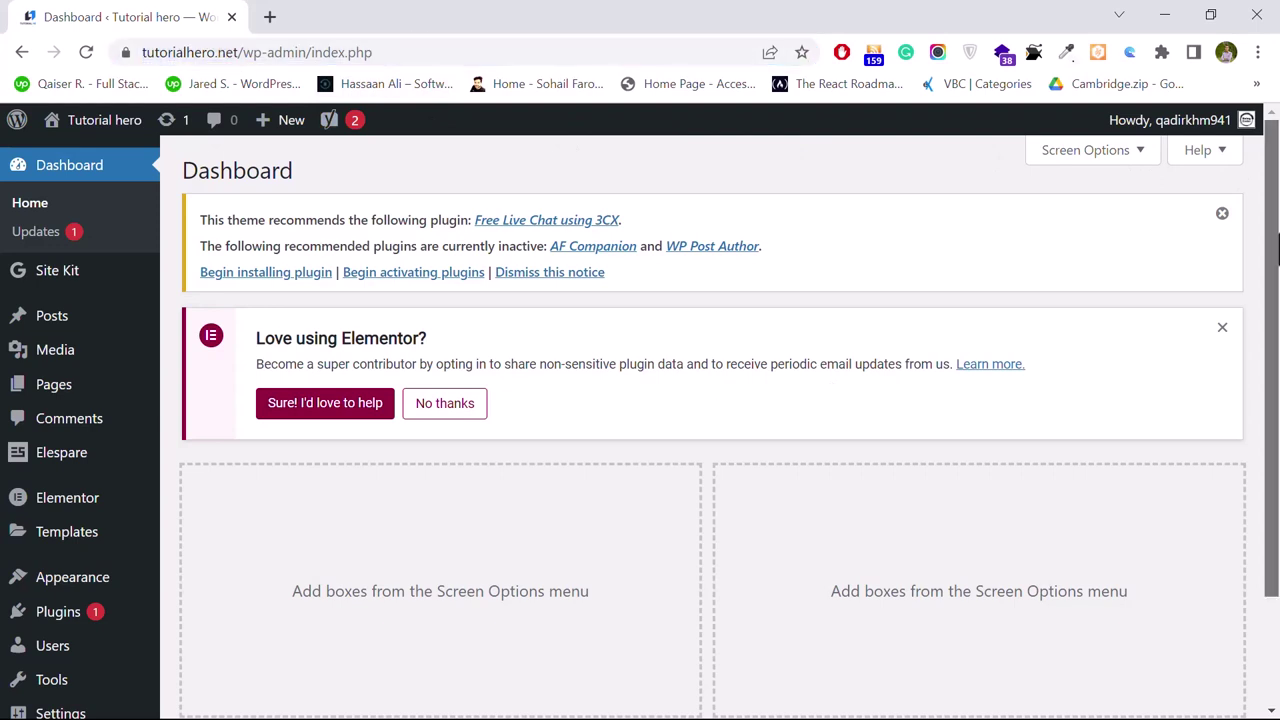
# - Go to the page for adding new plugins and search for "bertha"
pyautogui.scroll(-3, 900, 400)
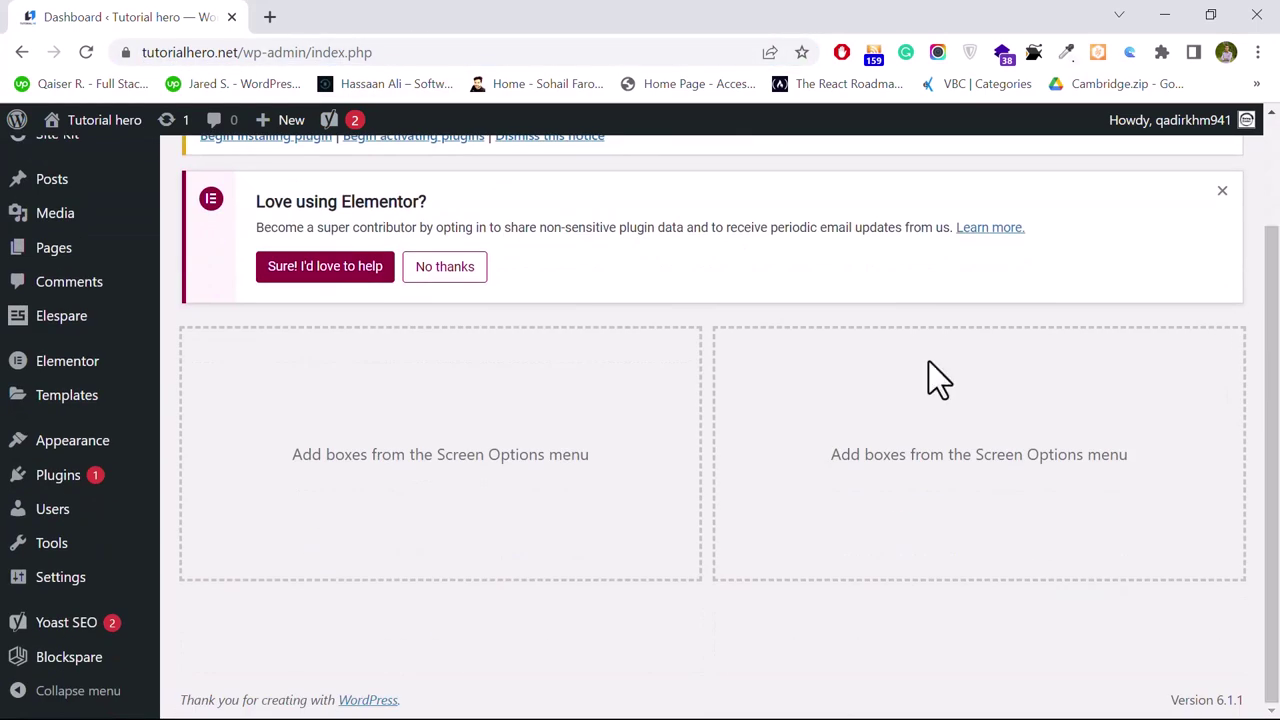
pyautogui.moveTo(50, 484)
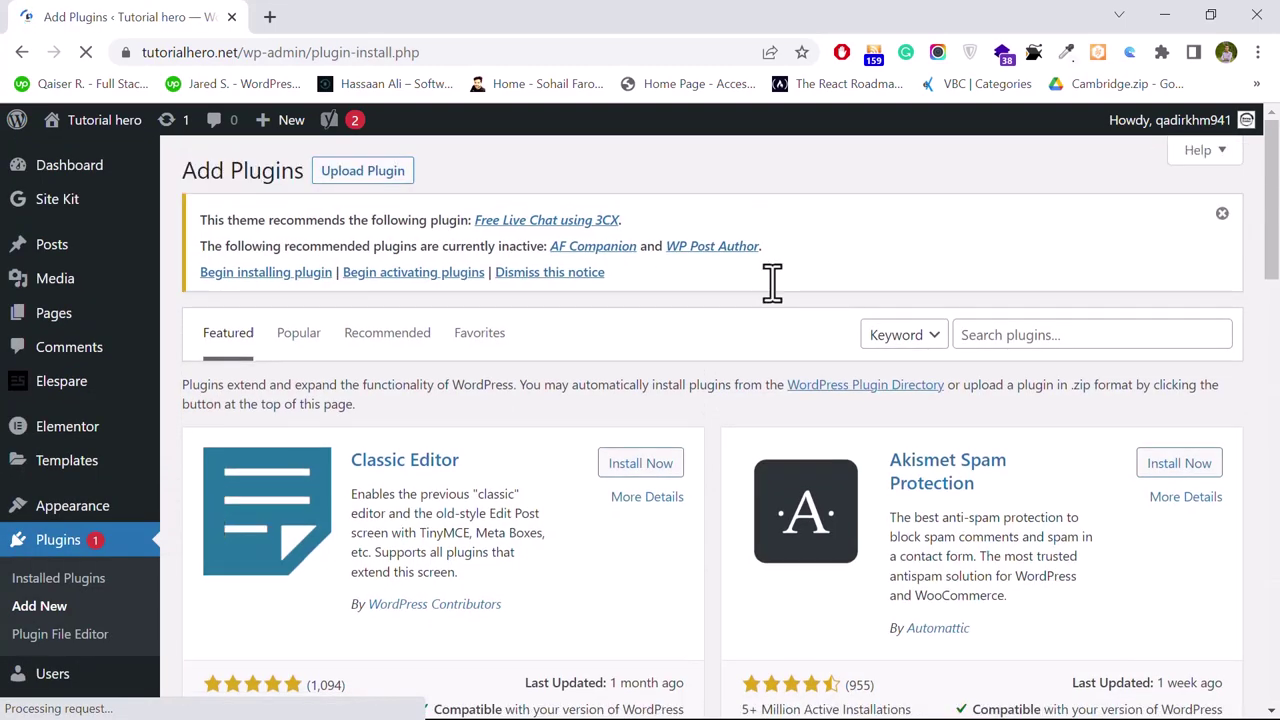
pyautogui.click(1007, 335)
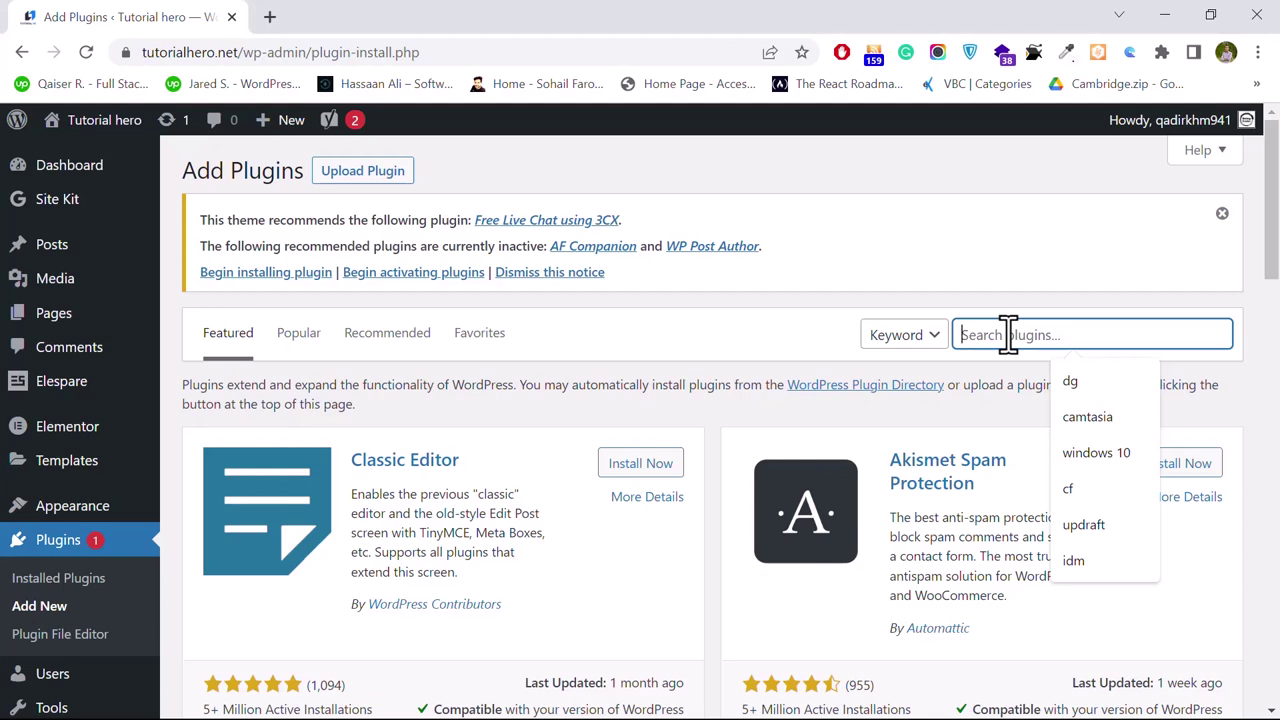
pyautogui.write('bertha')
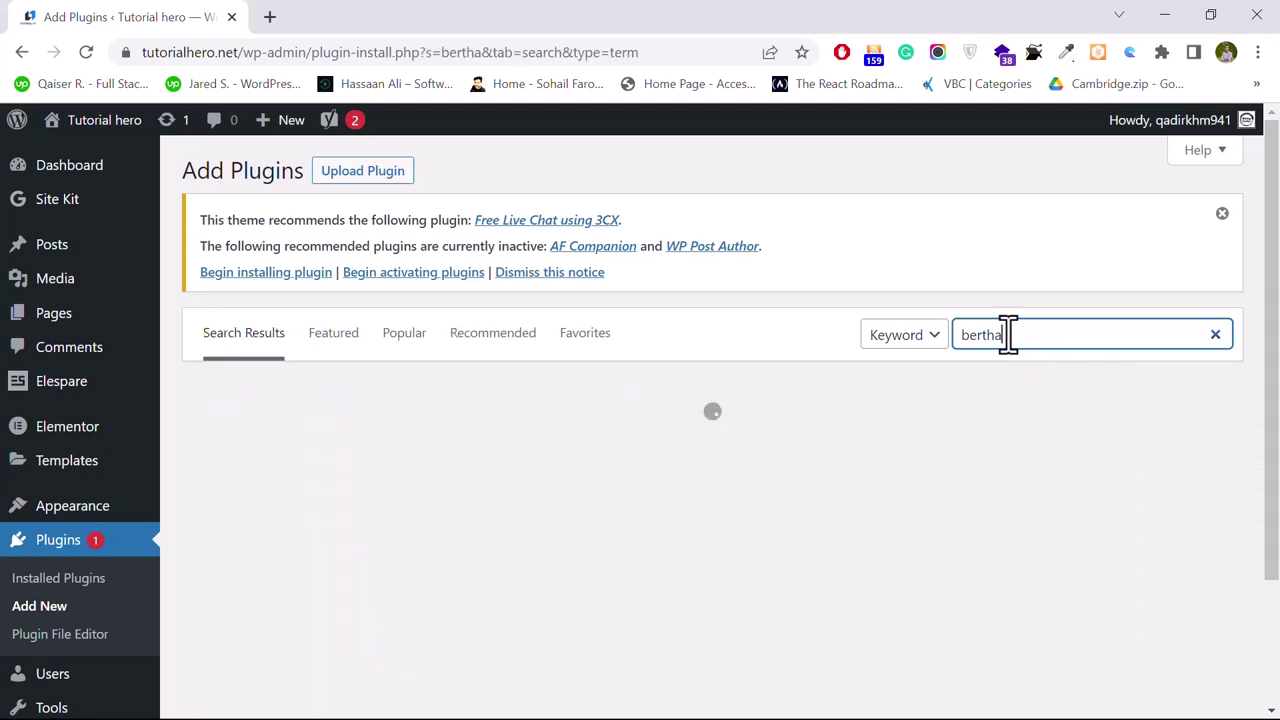
# - Install and activate the "AI Text and Image Creation, WordPress Plugin- Bertha AI" plugin
pyautogui.scroll(-1, 1278, 262)
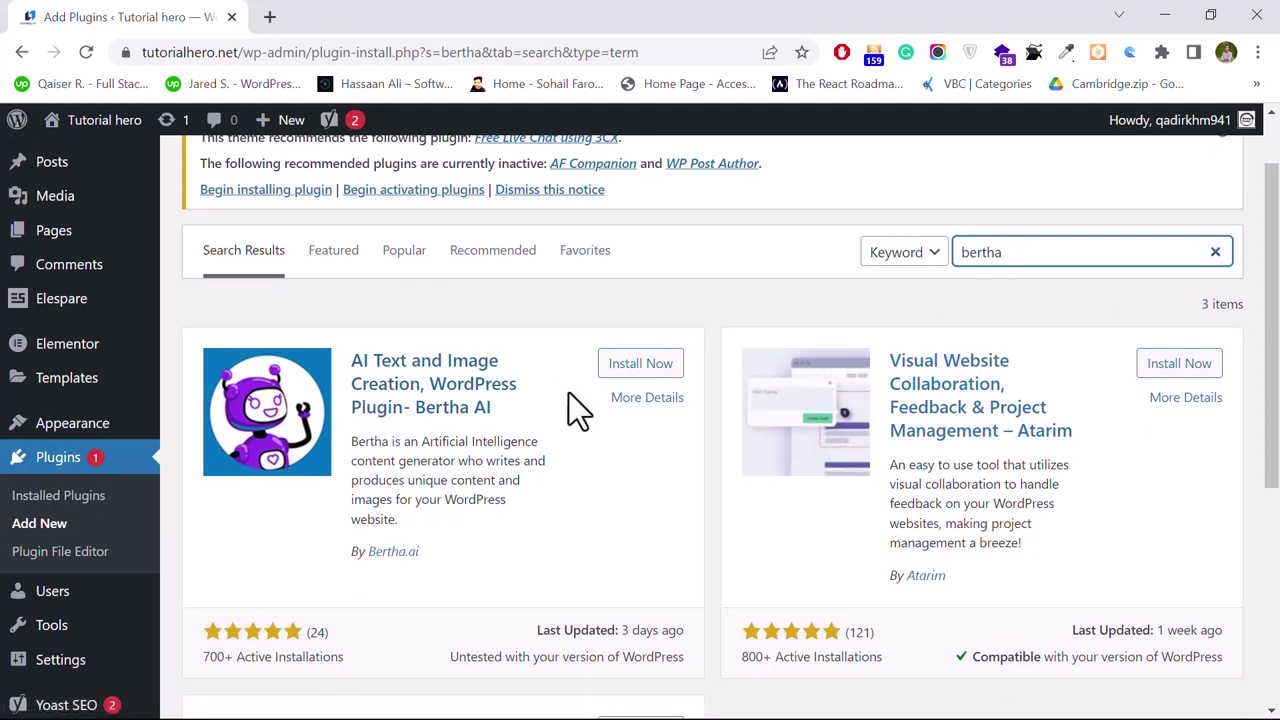
pyautogui.click(633, 368)
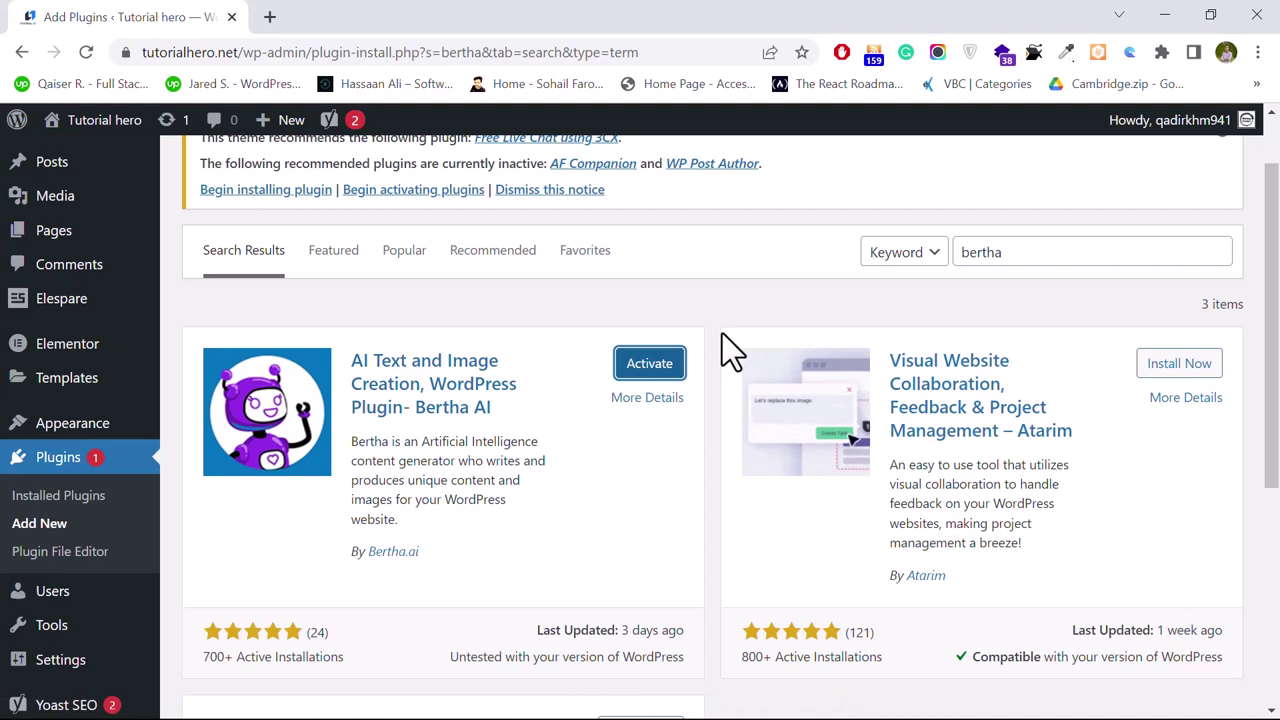
pyautogui.click(651, 373)
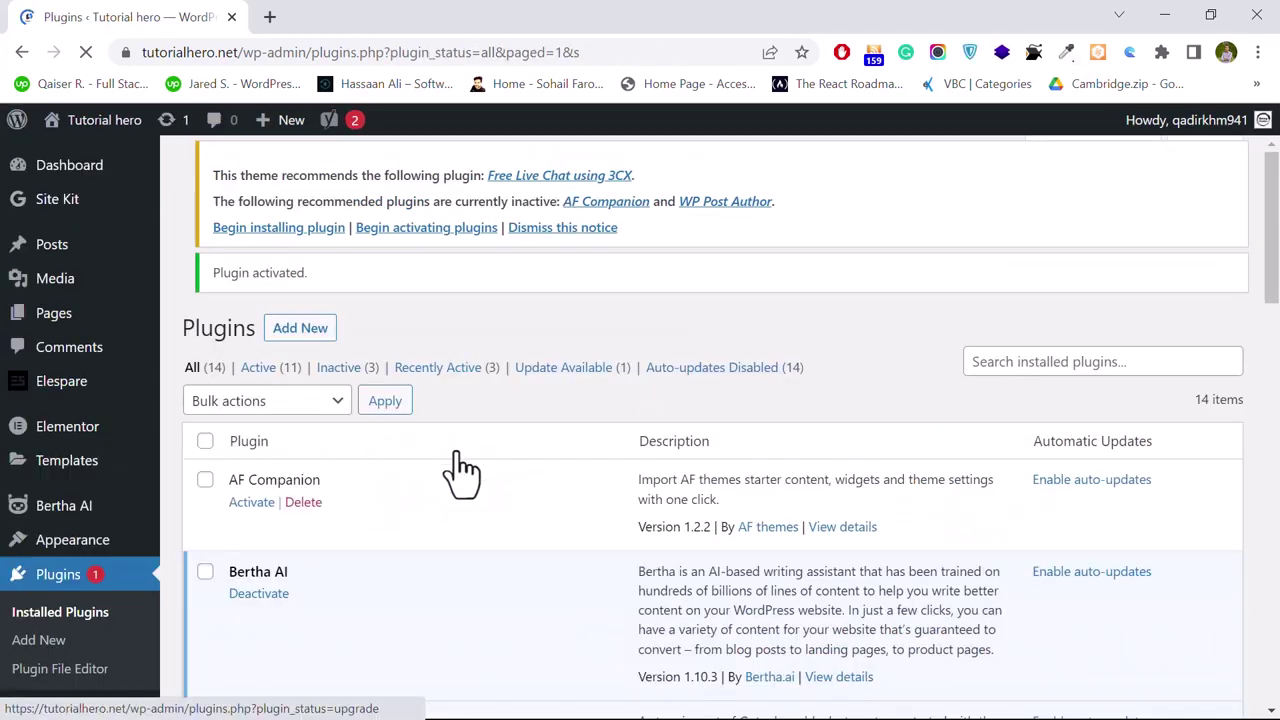
# - Review Bertha AI's License page and its General Settings page
pyautogui.moveTo(1271, 243); pyautogui.dragTo(1270, 278)
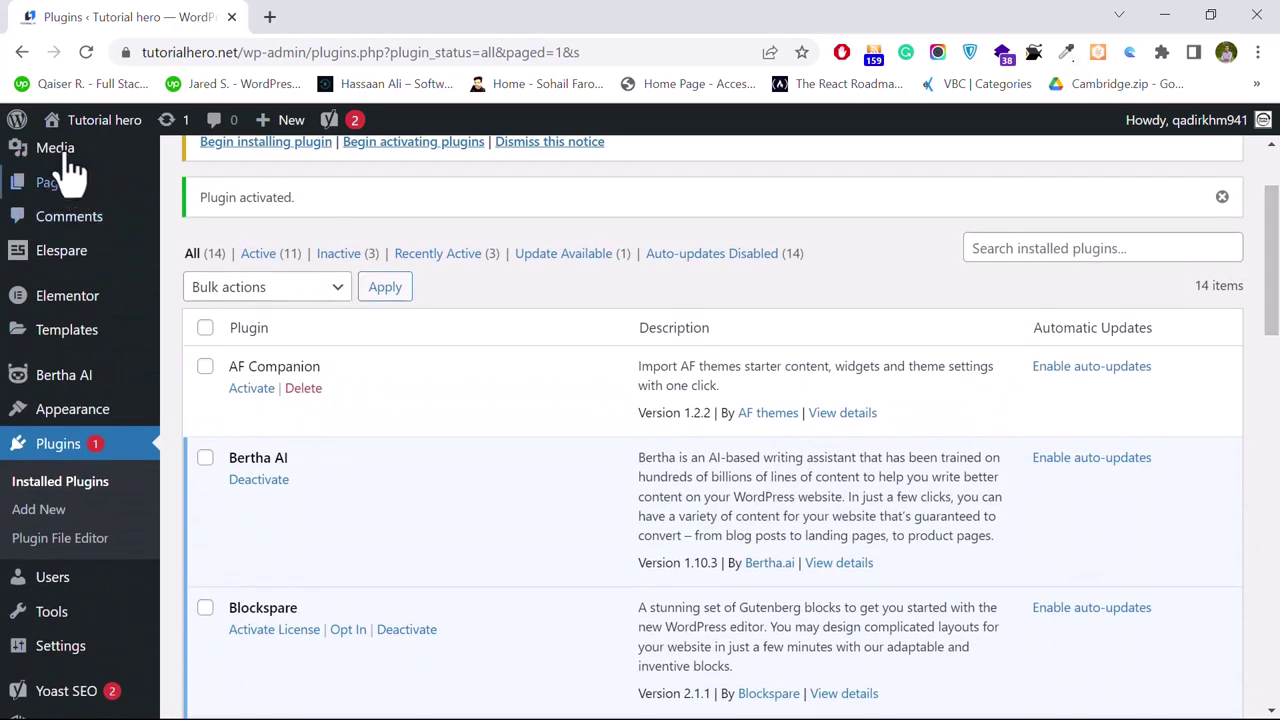
pyautogui.moveTo(57, 375)
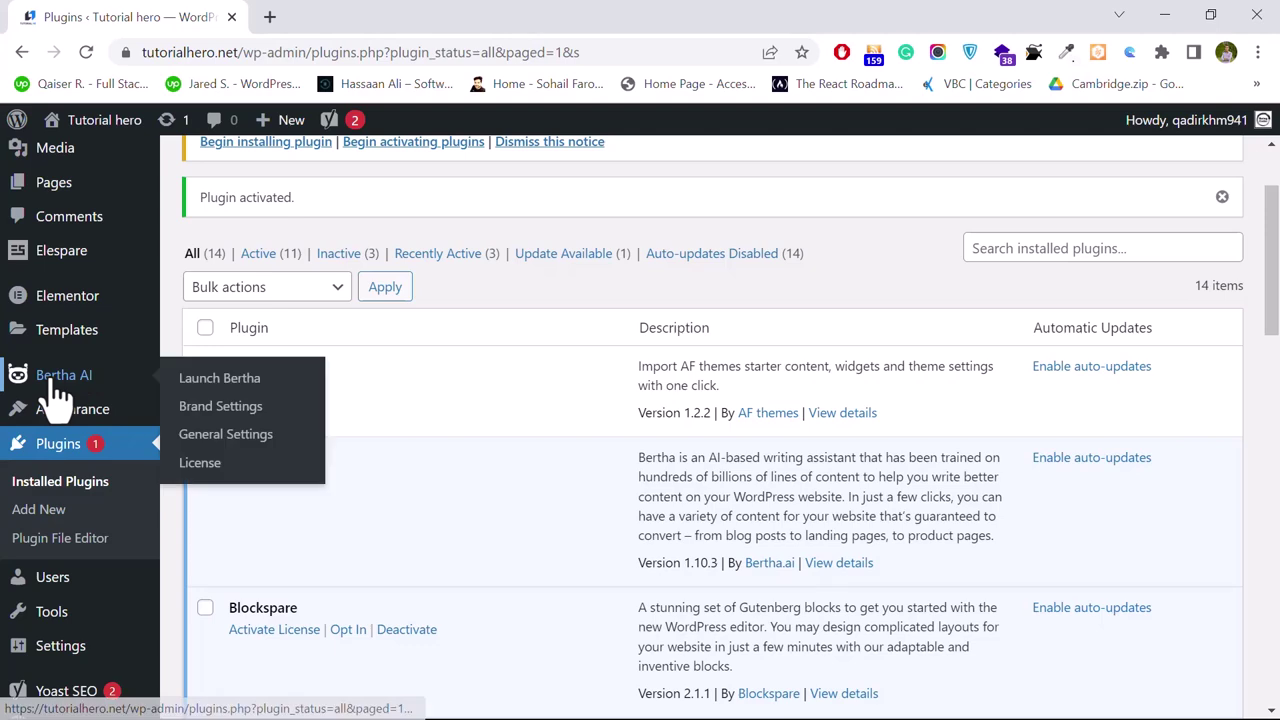
pyautogui.click(187, 472)
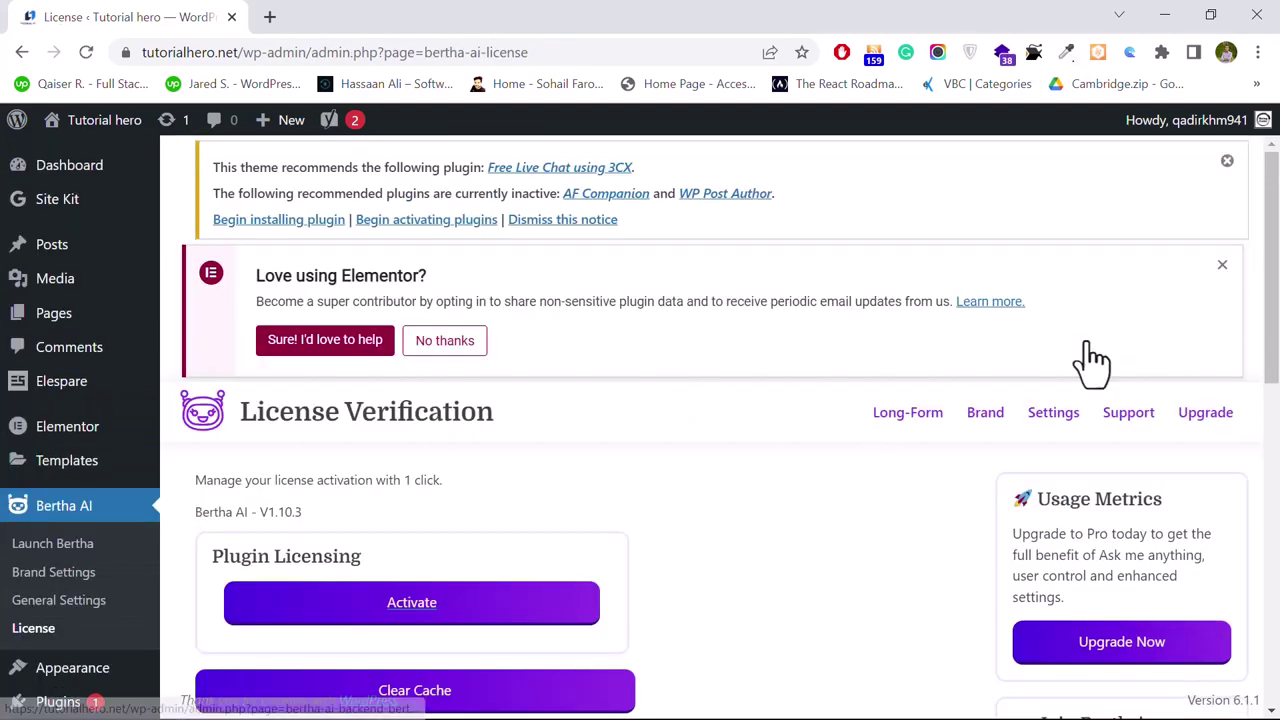
pyautogui.moveTo(1268, 278); pyautogui.dragTo(1255, 345)
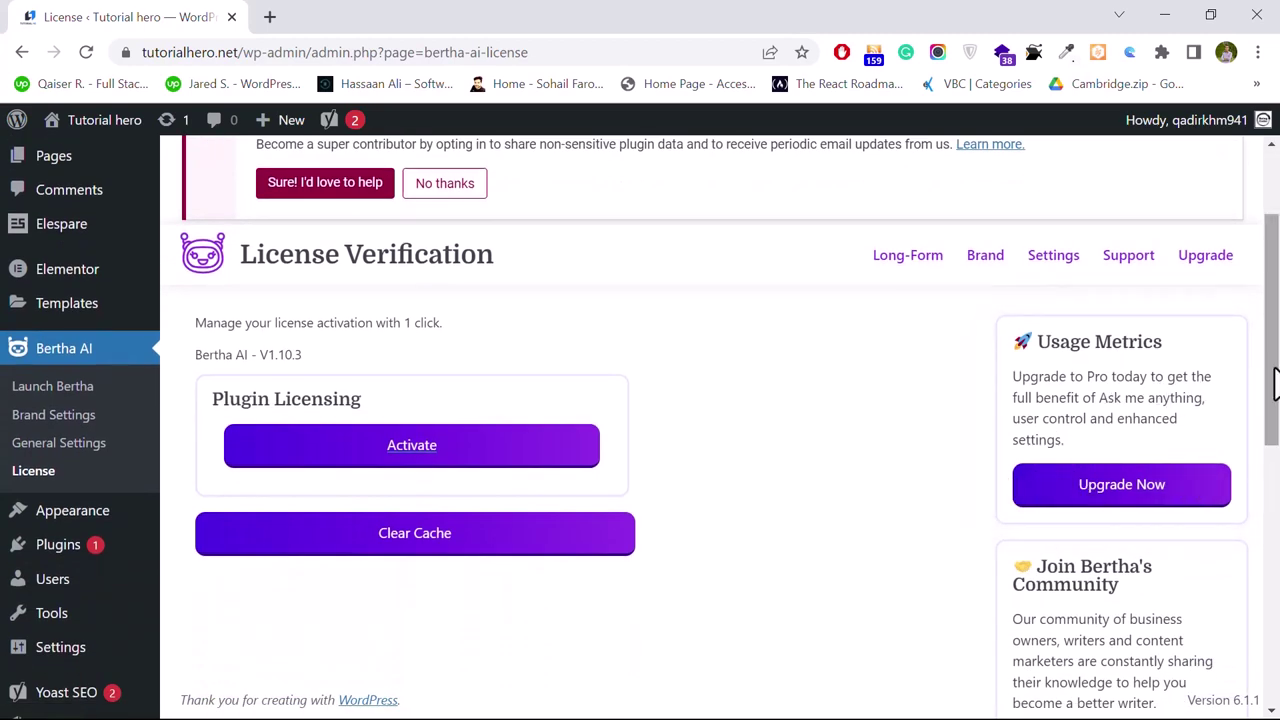
pyautogui.moveTo(1269, 389); pyautogui.dragTo(1275, 312)
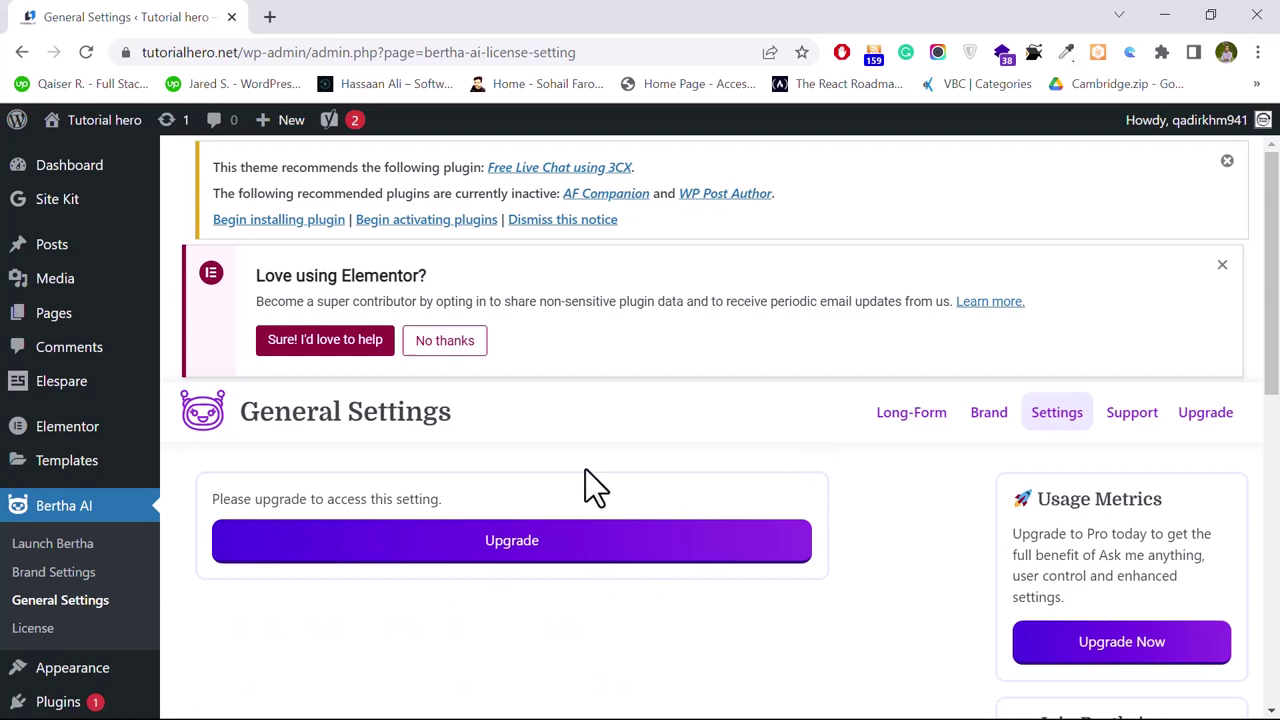
# - Open Bertha AI's Brand Settings and review the brand name, company description, ideal customer, tone of voice and language fields
pyautogui.click(38, 578)
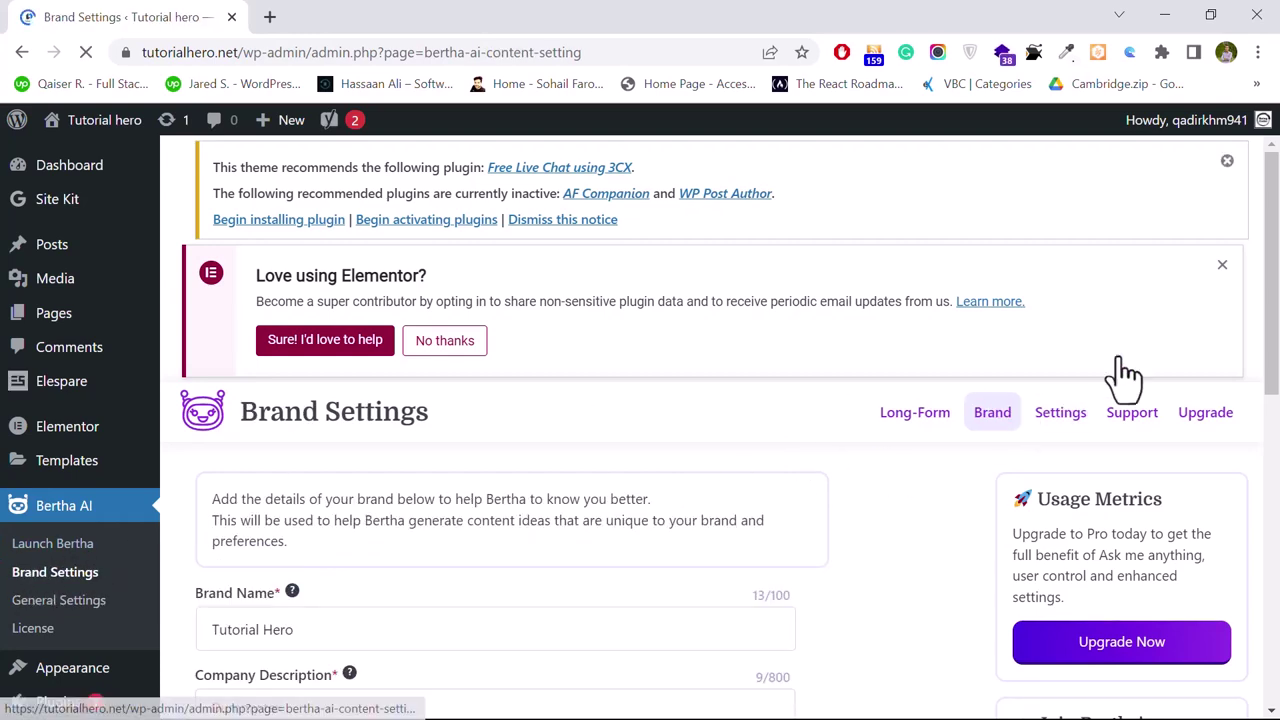
pyautogui.moveTo(1271, 300); pyautogui.dragTo(1270, 392)
pyautogui.click(356, 460)
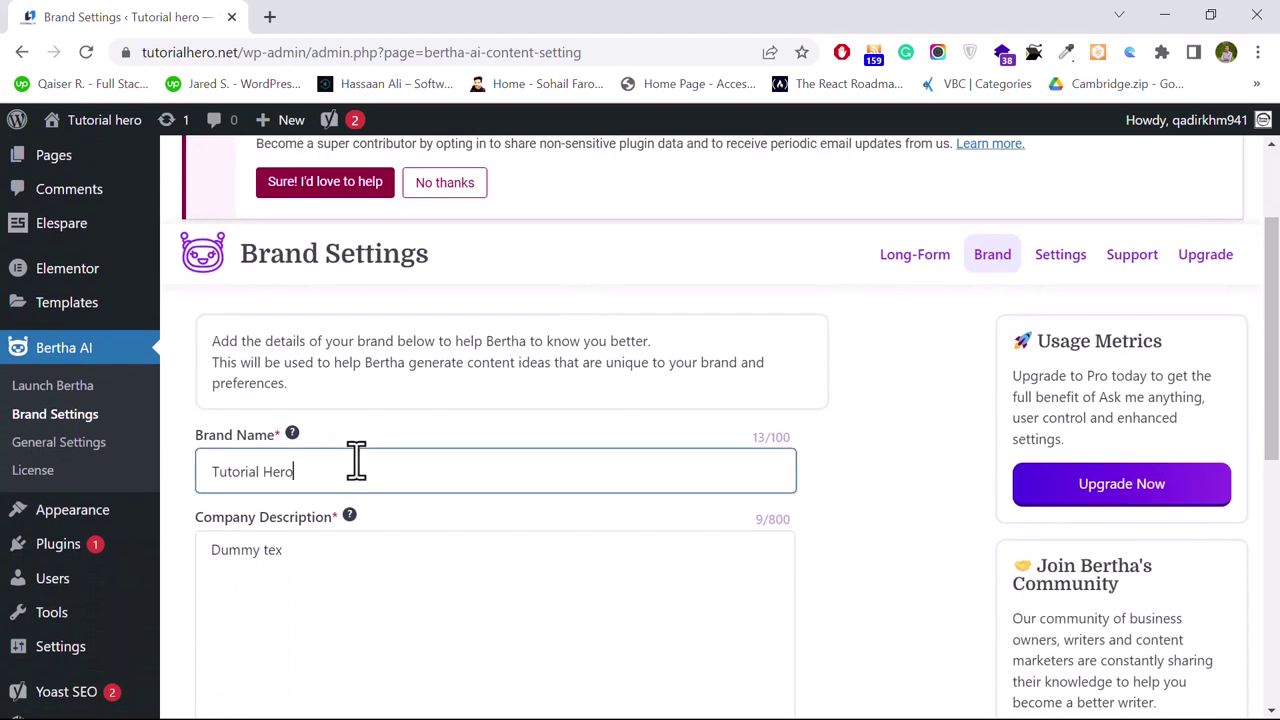
pyautogui.click(326, 563)
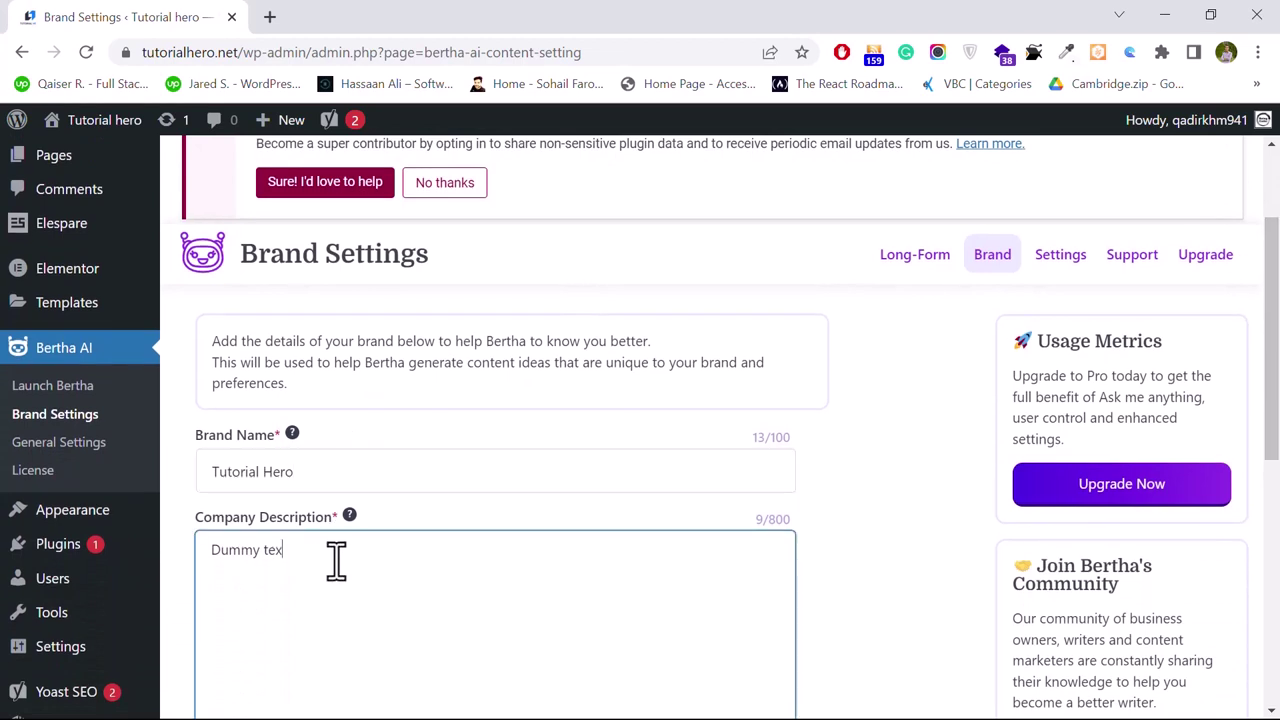
pyautogui.moveTo(334, 563); pyautogui.dragTo(209, 557)
pyautogui.click(501, 635)
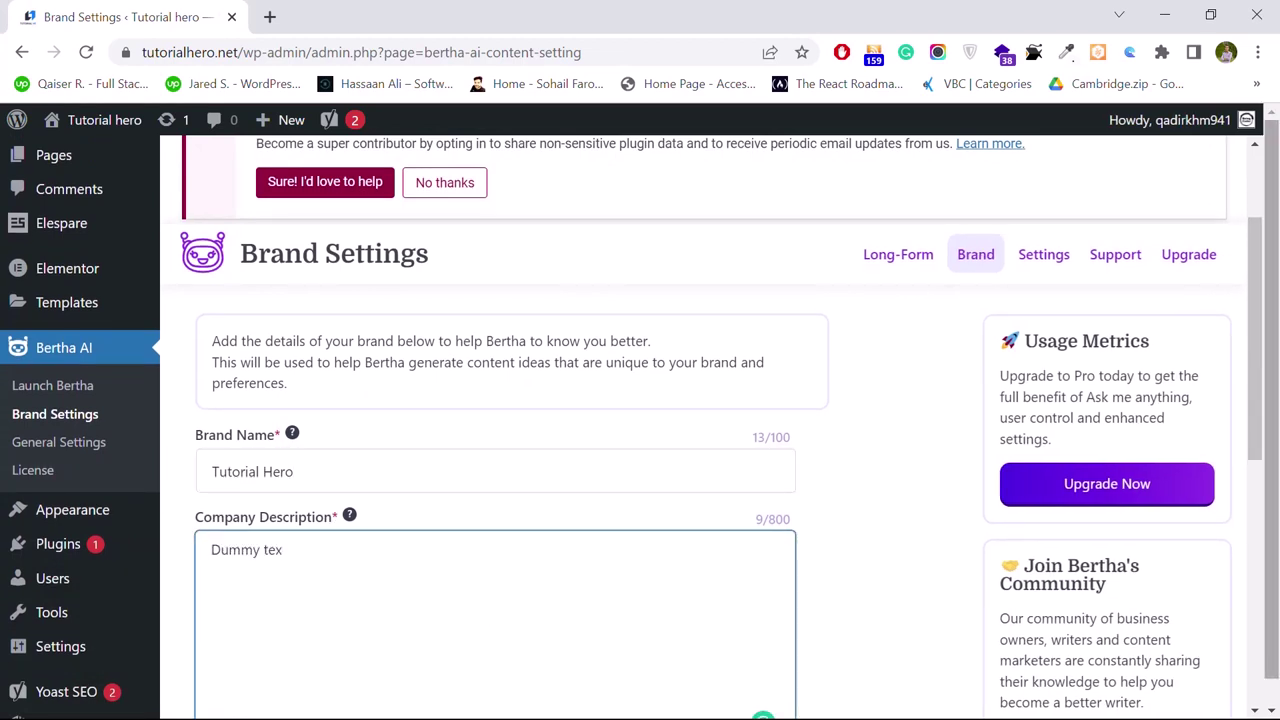
pyautogui.moveTo(1262, 371); pyautogui.dragTo(1249, 563)
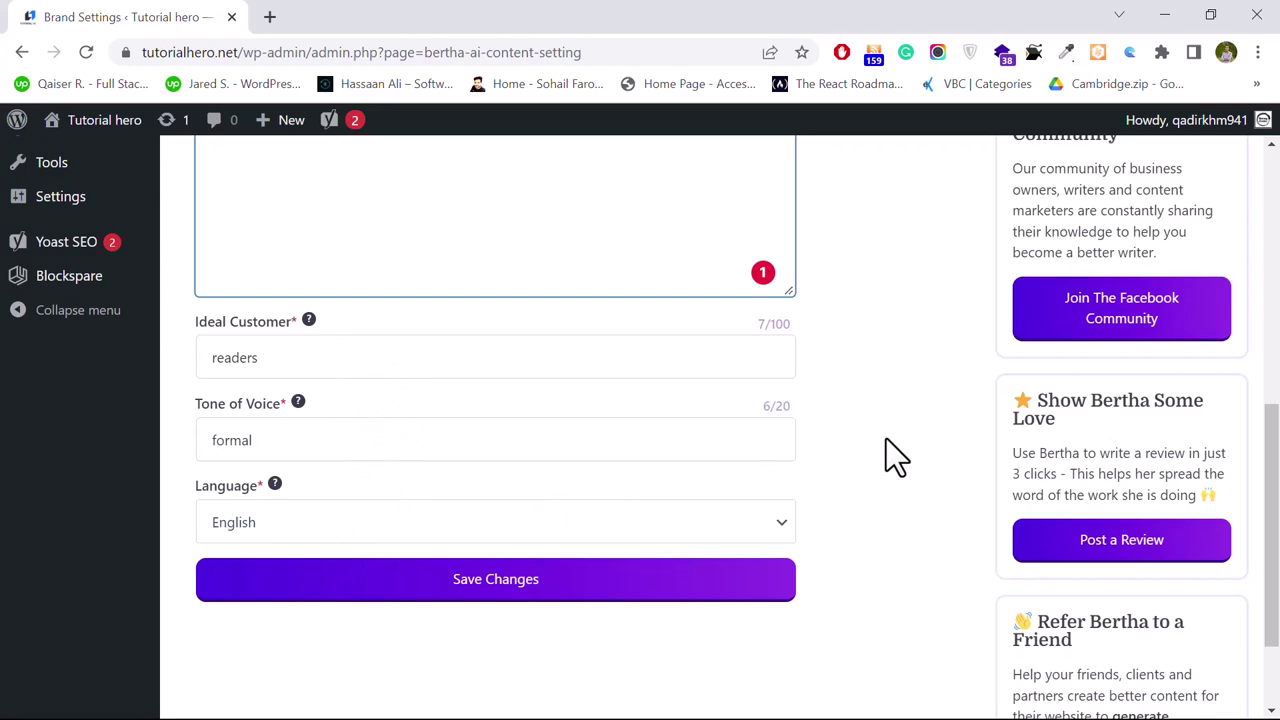
# - Start a new post, title it "Bertha Demo" and place the cursor in the empty content block
pyautogui.moveTo(1274, 505); pyautogui.dragTo(1276, 200)
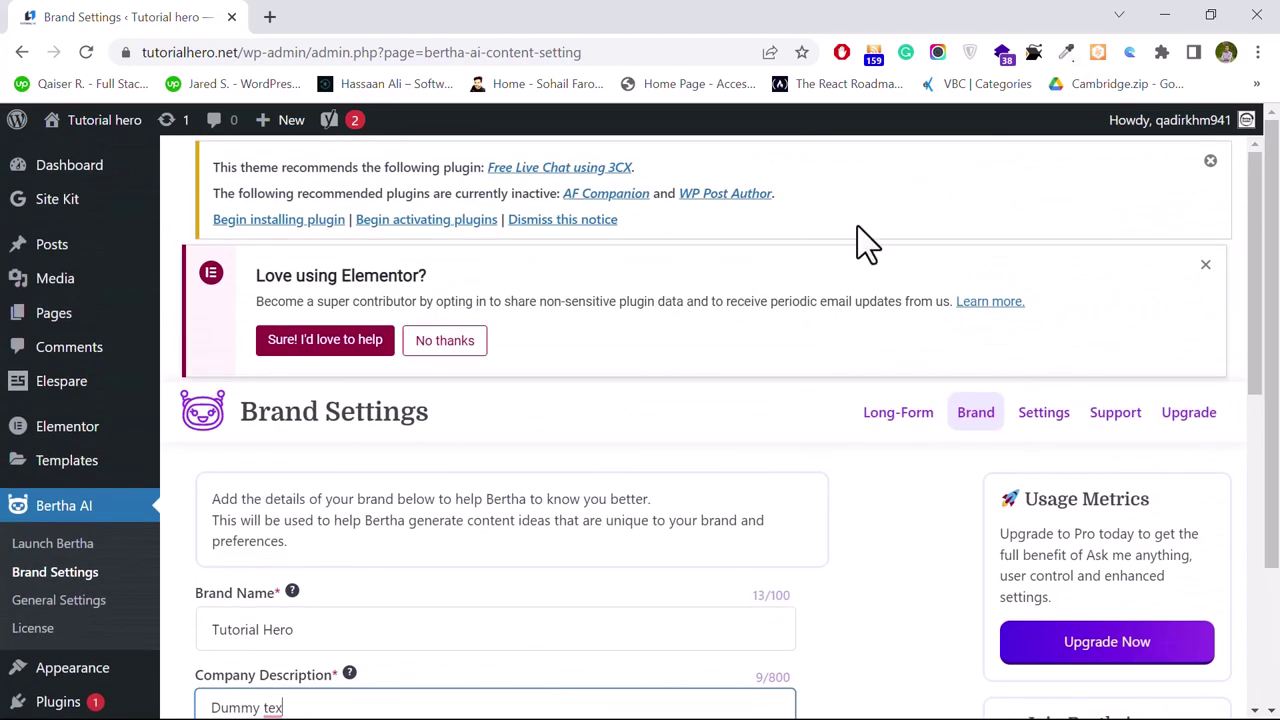
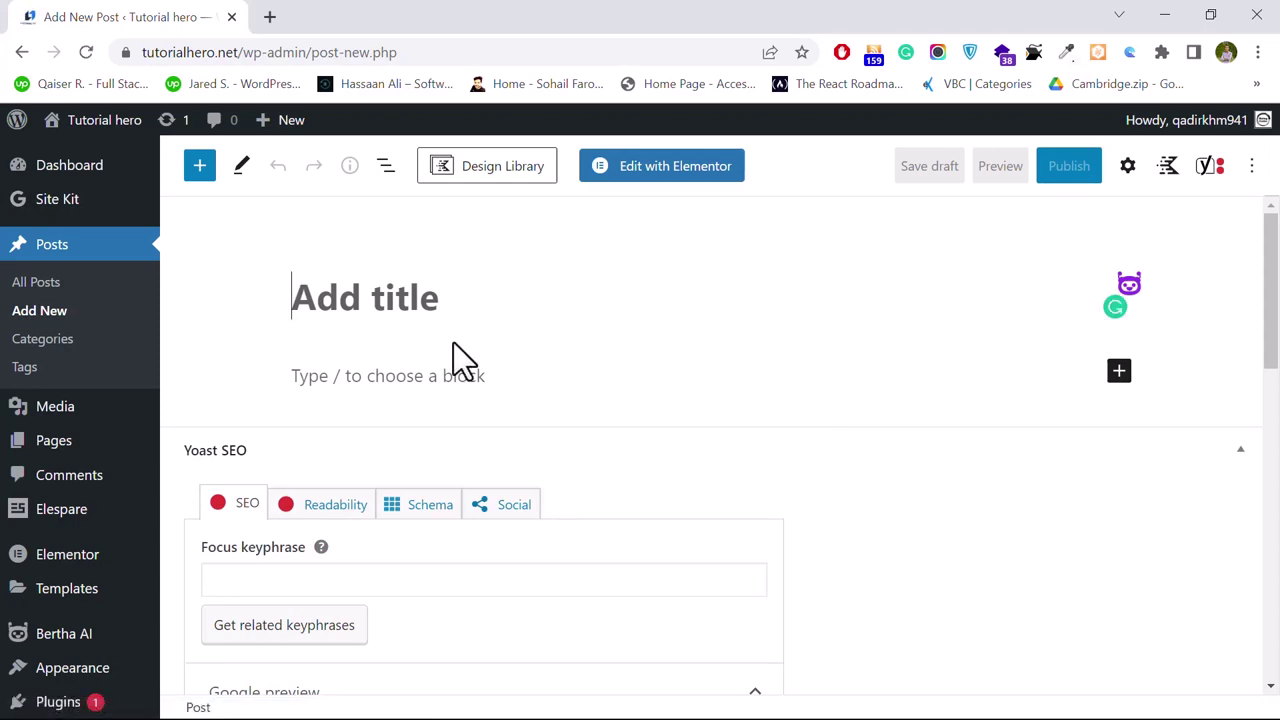
pyautogui.click(354, 376)
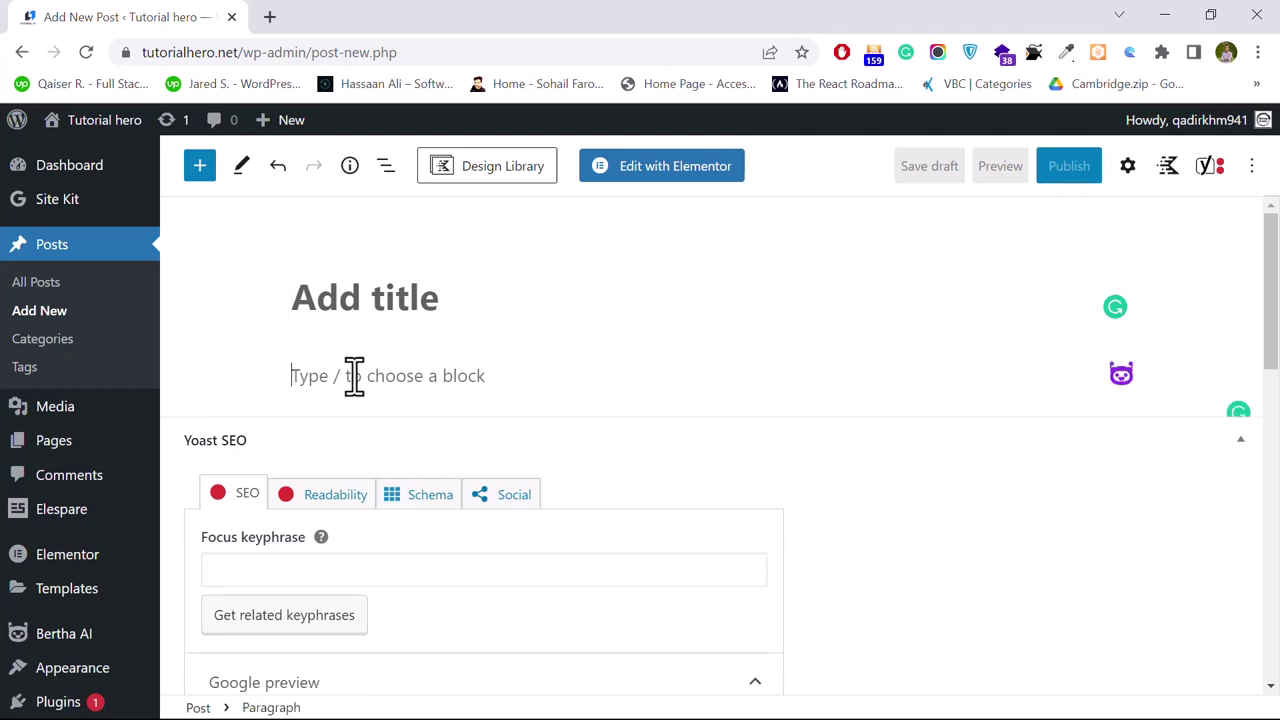
pyautogui.click(384, 298)
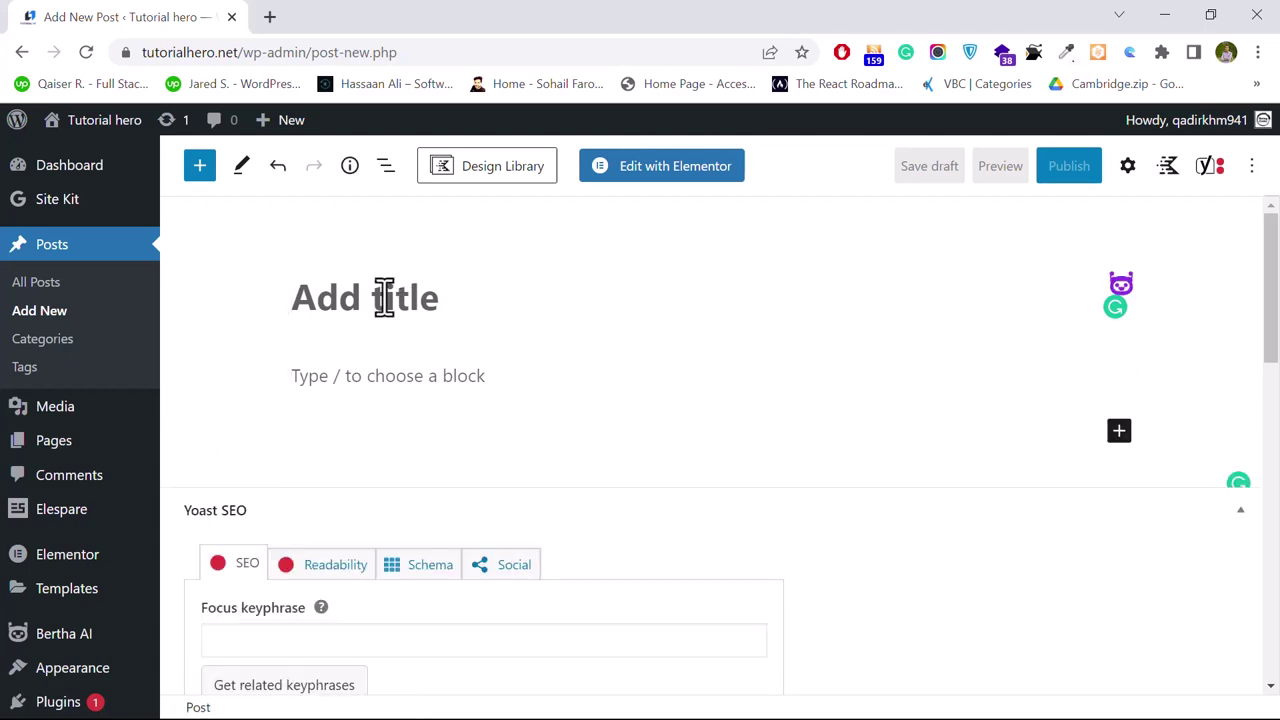
pyautogui.write('B')
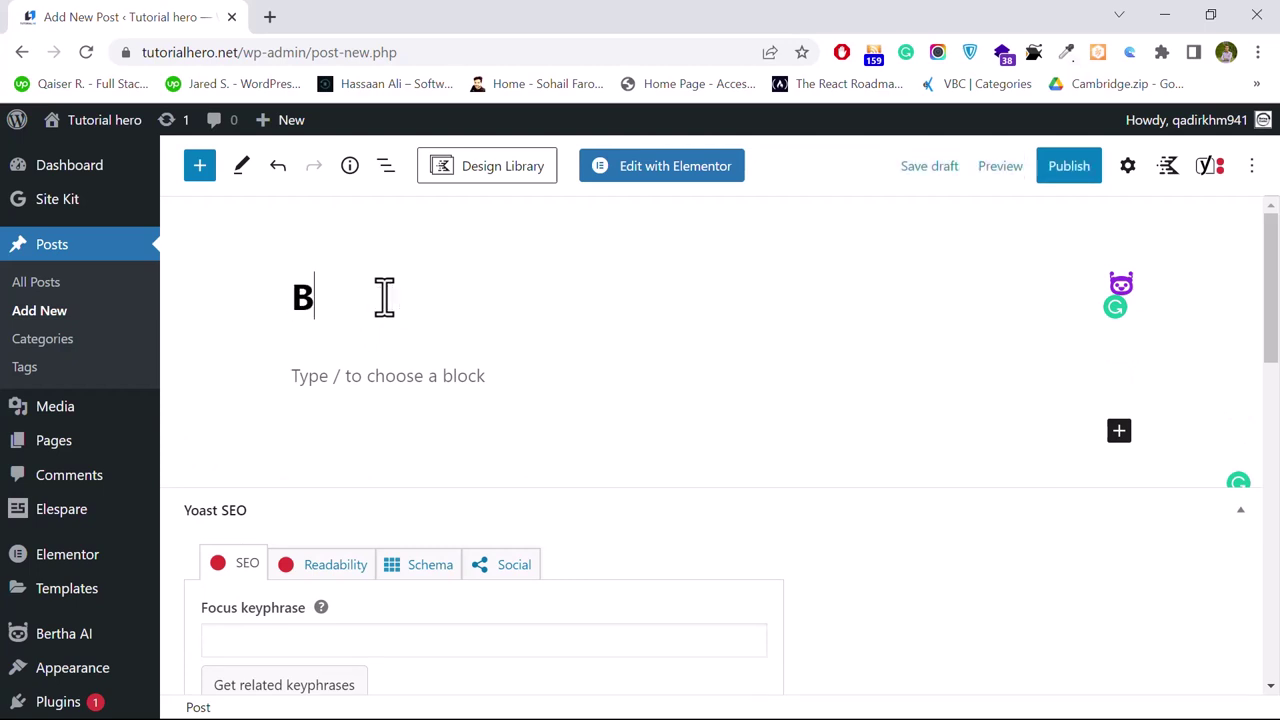
pyautogui.write('ertha Demo')
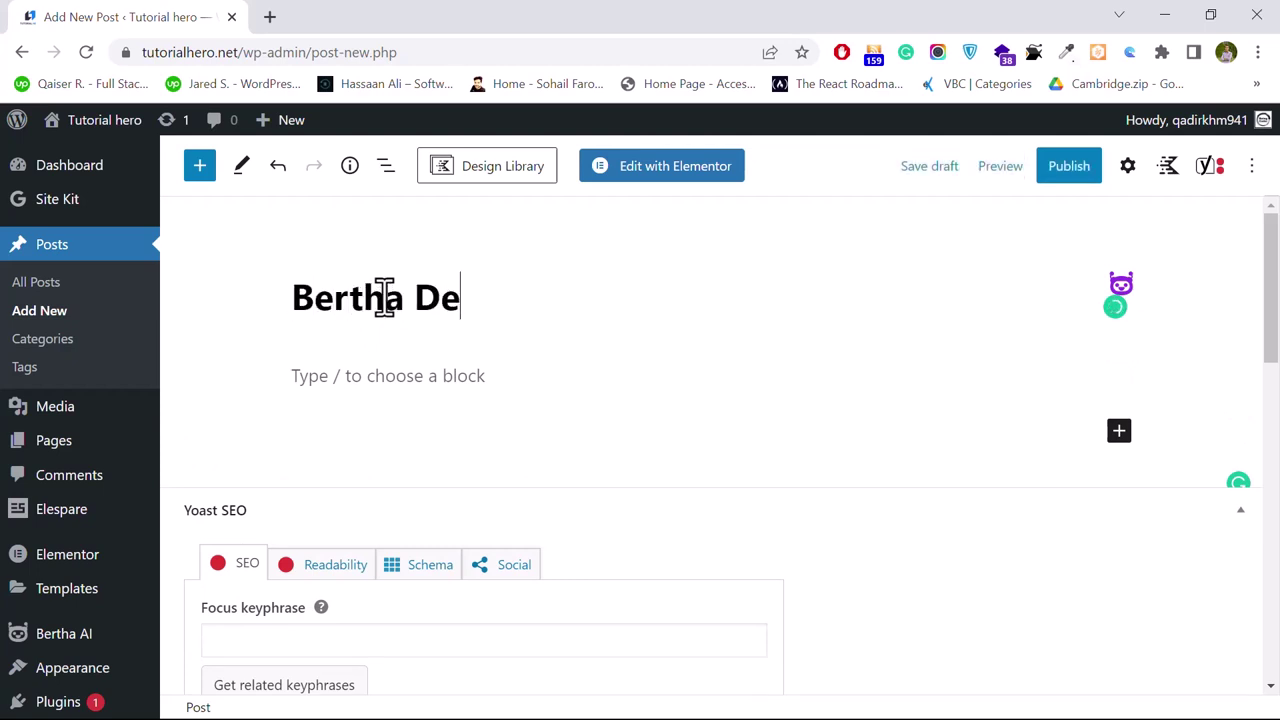
pyautogui.click(346, 377)
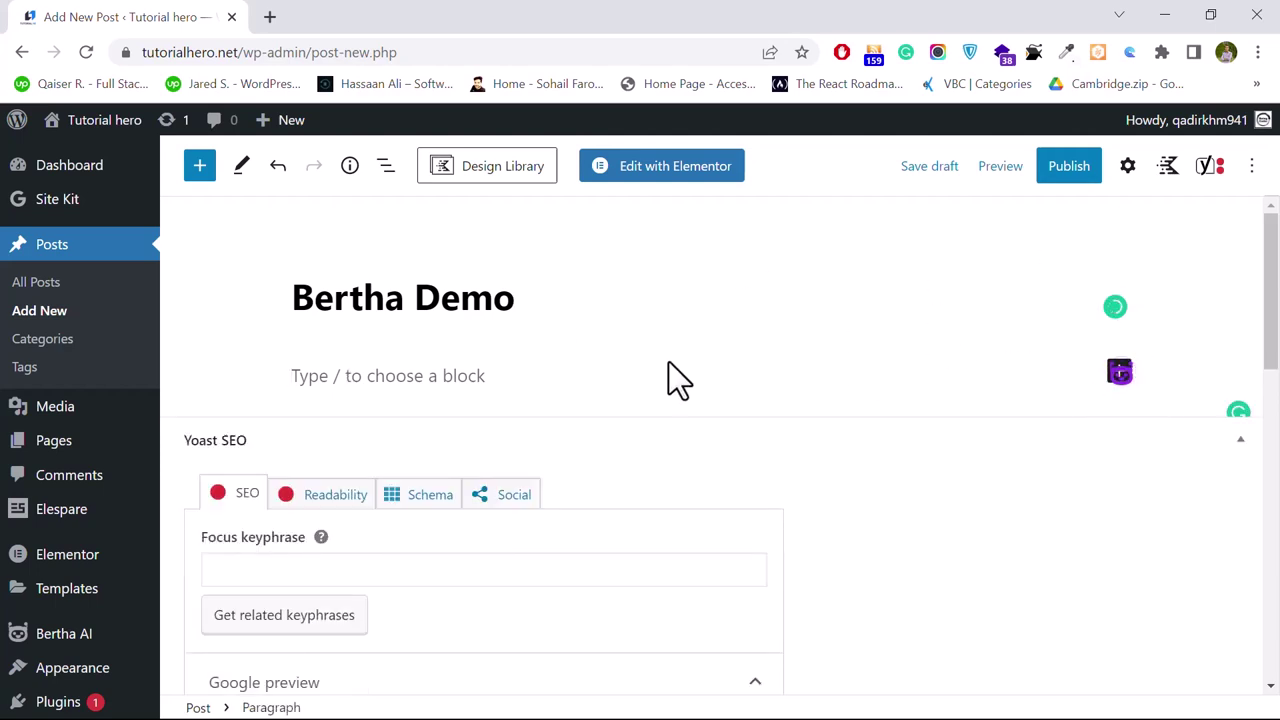
# - Launch Bertha from the empty content block, browse the writing templates and open the Full-on About Us Page template
pyautogui.click(1120, 375)
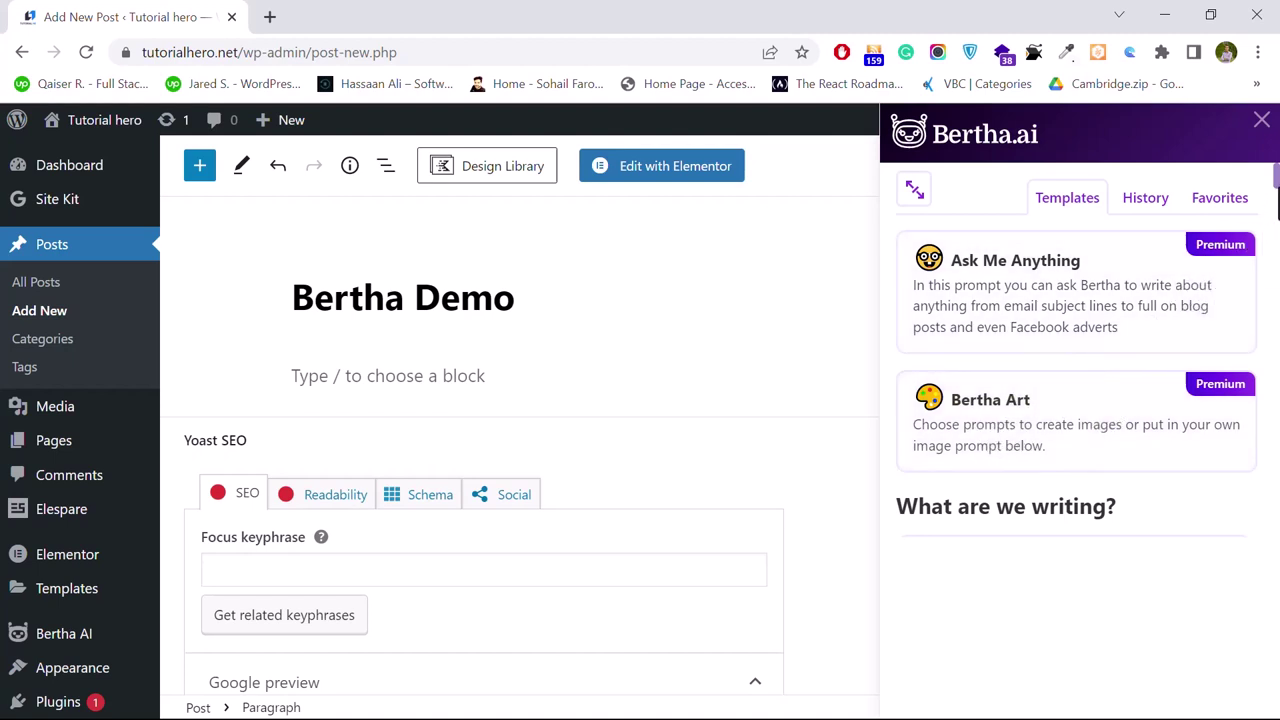
pyautogui.scroll(-1, 1276, 190)
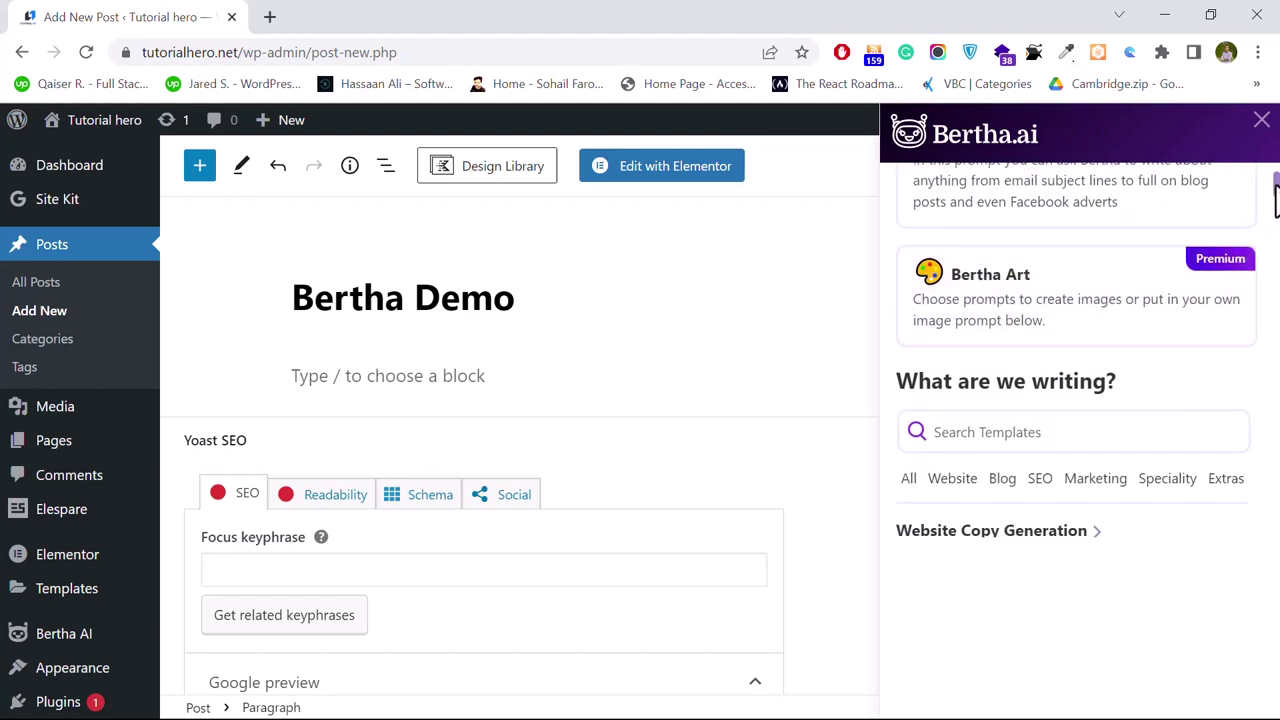
pyautogui.moveTo(1274, 188); pyautogui.dragTo(1271, 274)
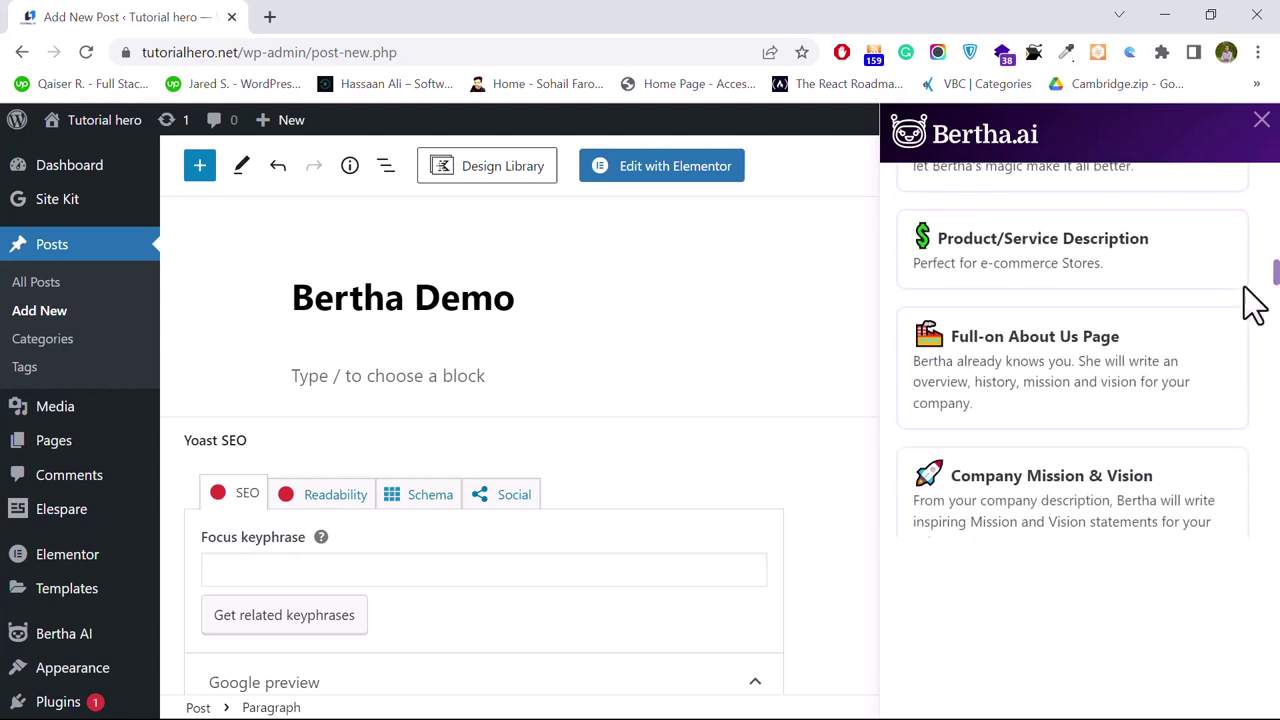
pyautogui.click(1015, 390)
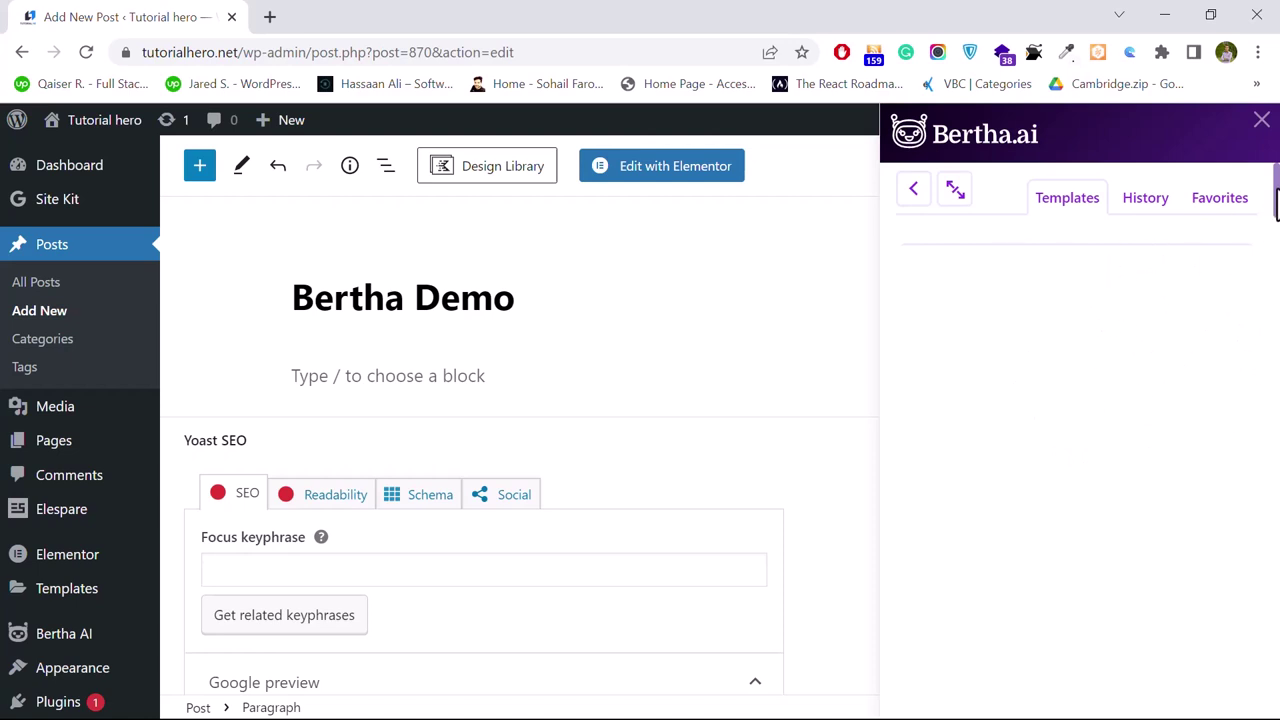
pyautogui.moveTo(1276, 200); pyautogui.dragTo(1276, 257)
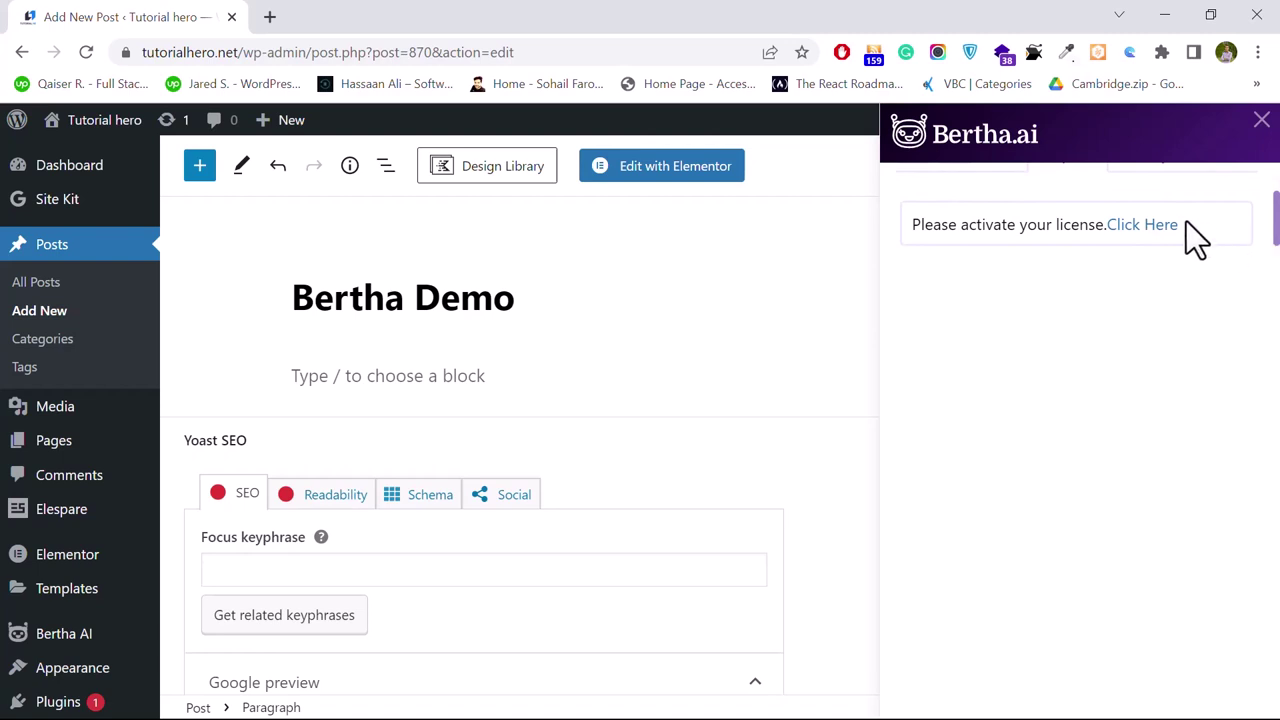
# - Follow the license activation link, log in to the Bertha account with the saved credentials and activate the license
pyautogui.click(1137, 226)
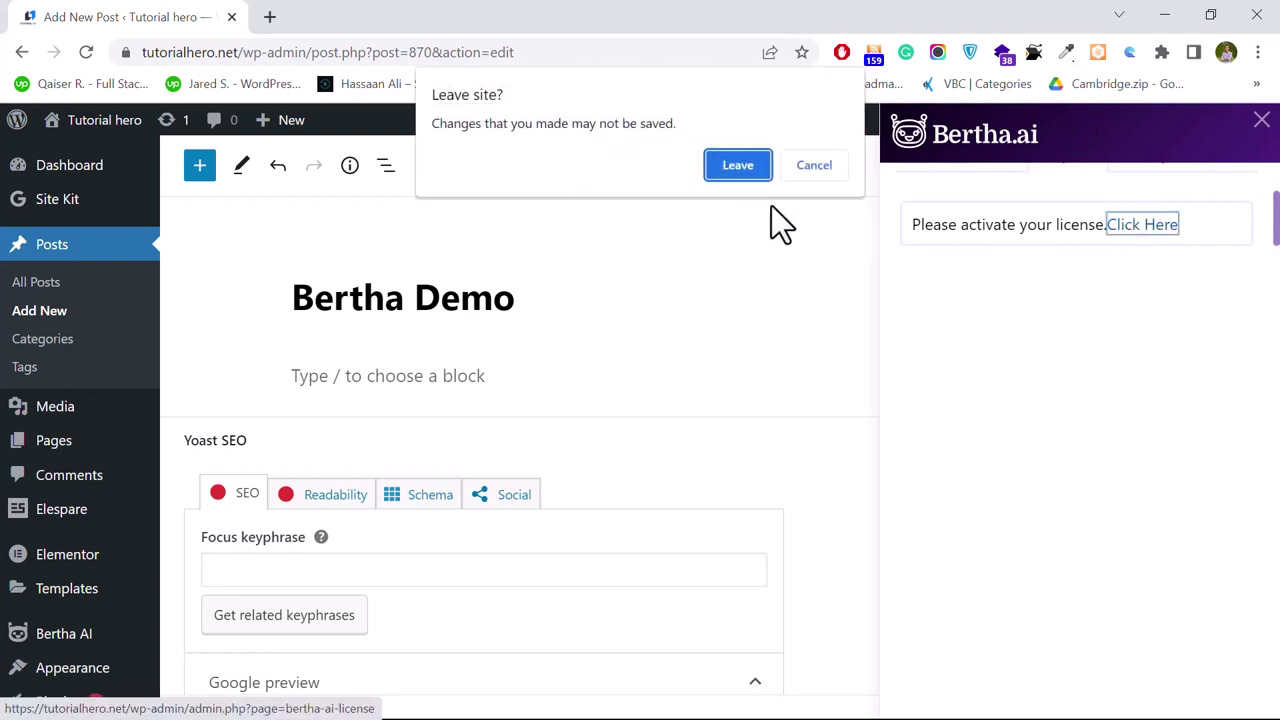
pyautogui.click(734, 170)
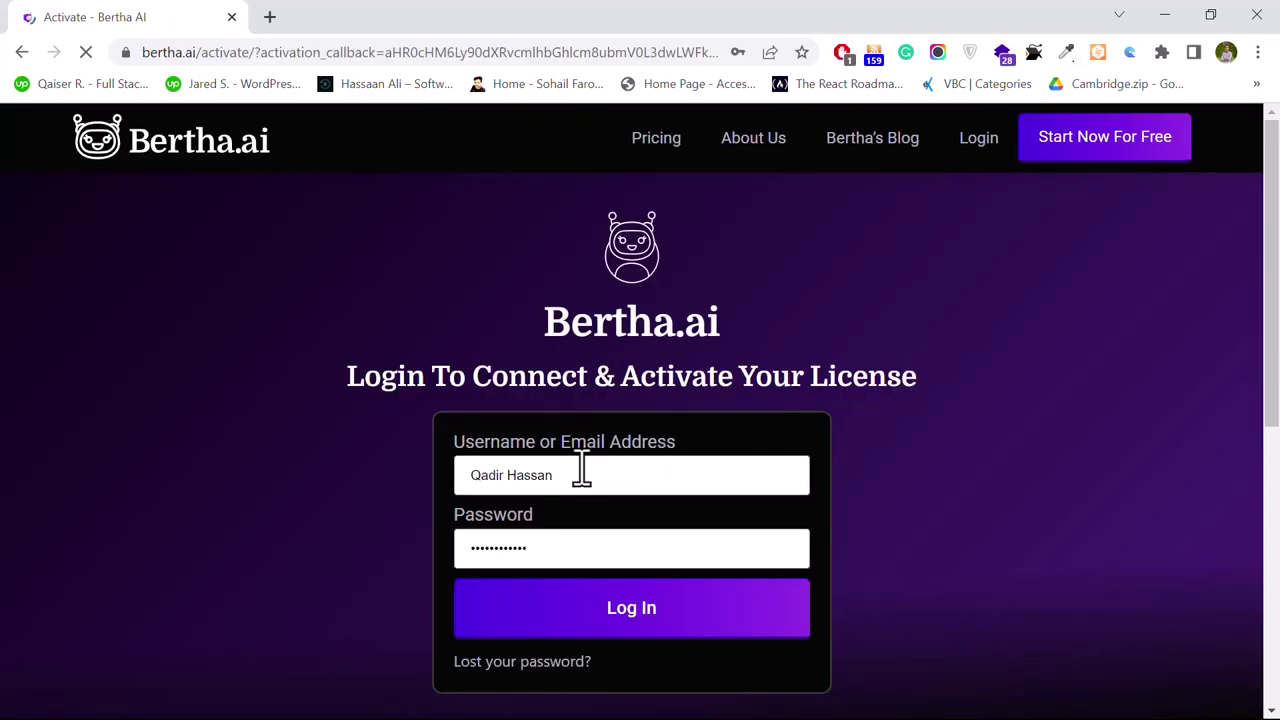
pyautogui.click(629, 468)
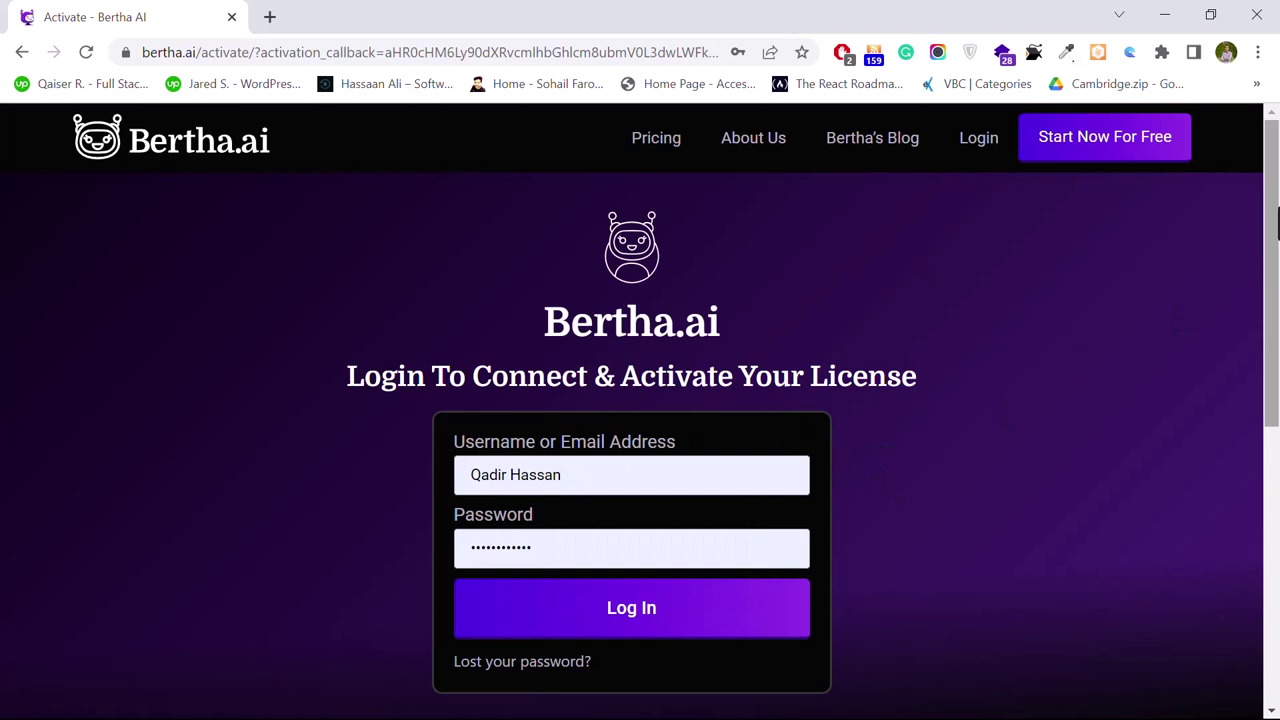
pyautogui.moveTo(1276, 224)
pyautogui.mouseDown()
pyautogui.moveTo(1276, 271)
pyautogui.moveTo(1276, 224)
pyautogui.mouseUp()
pyautogui.moveTo(1274, 277); pyautogui.dragTo(1274, 343)
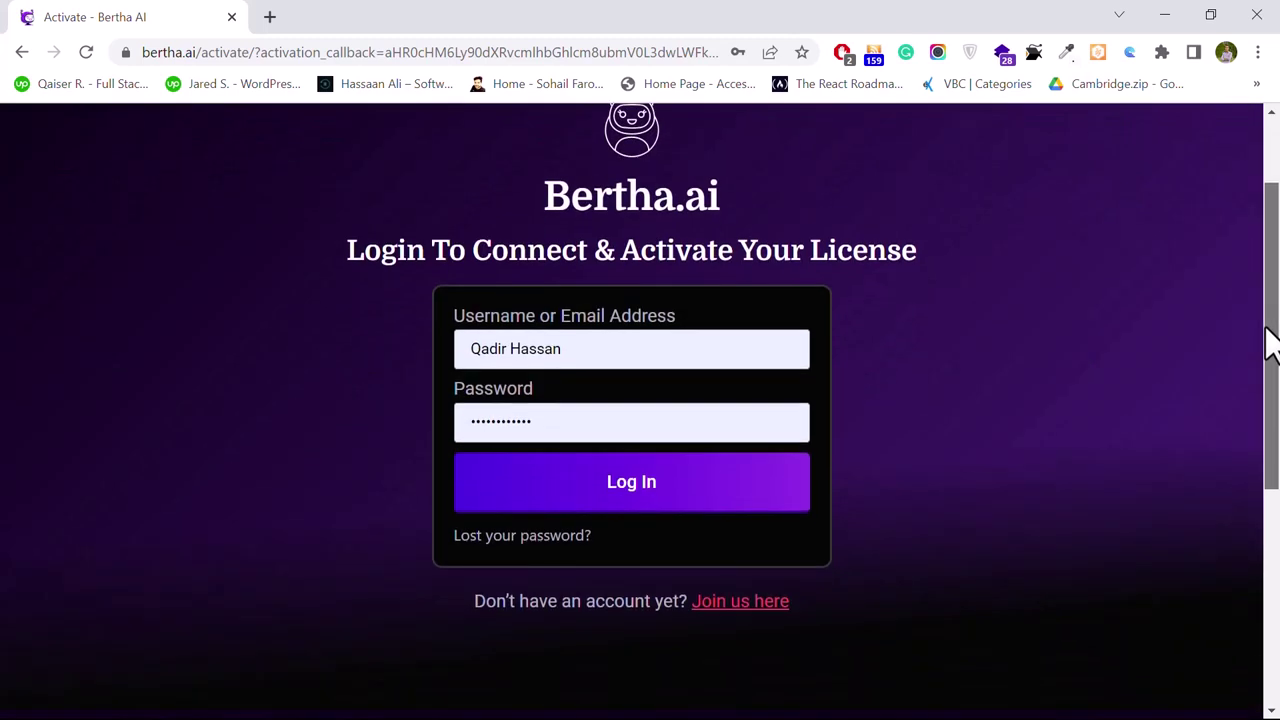
pyautogui.click(606, 484)
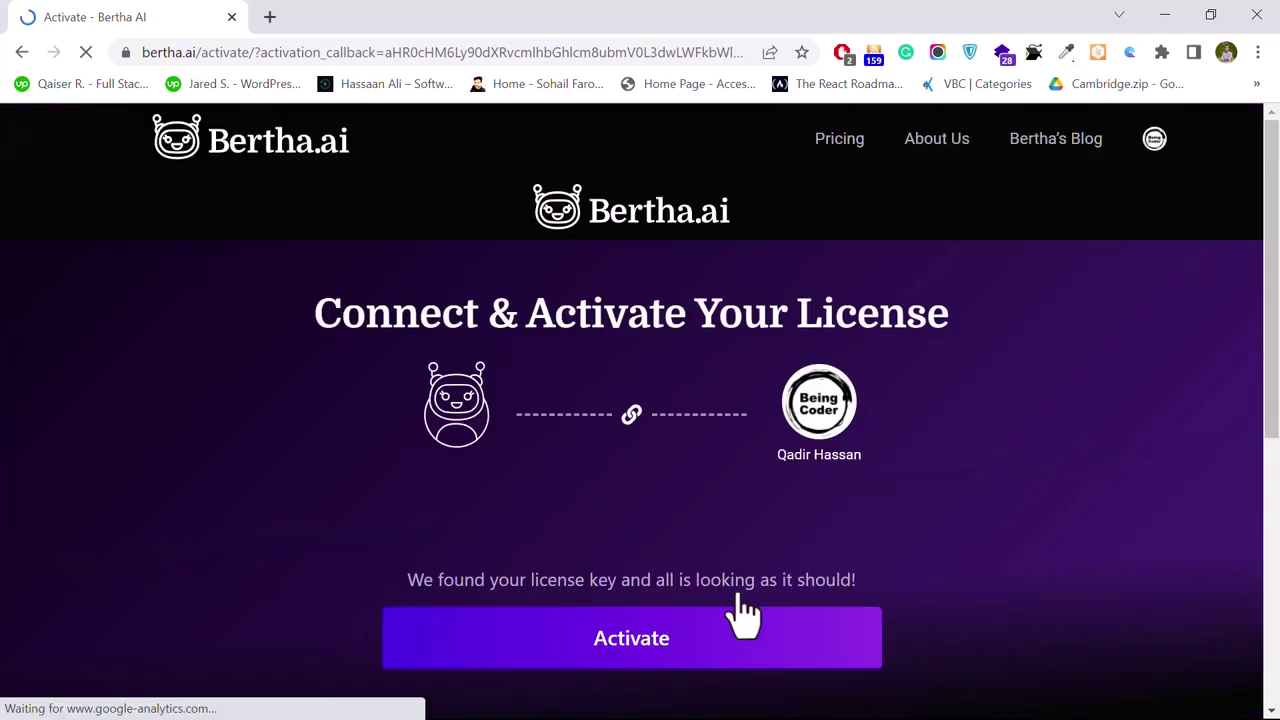
pyautogui.click(638, 645)
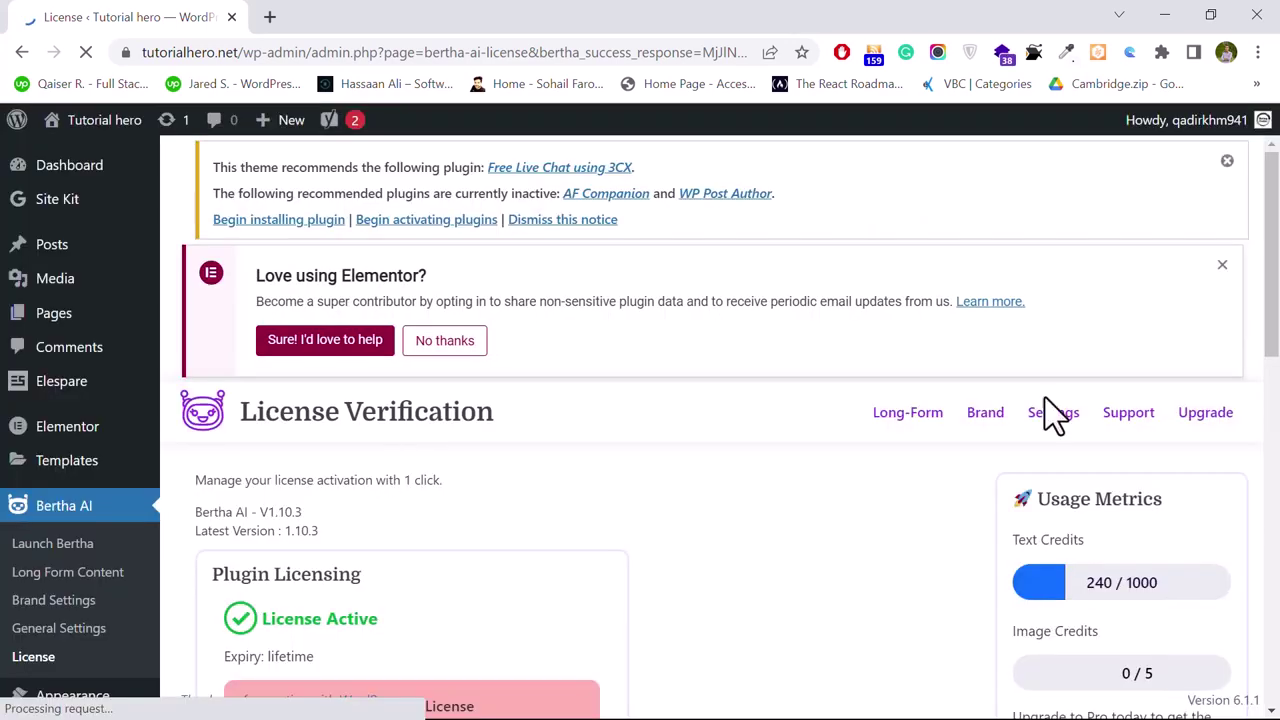
# - Review the License Verification page, including the plugin licensing status and the text and image credit usage
pyautogui.moveTo(1262, 289); pyautogui.dragTo(1262, 316)
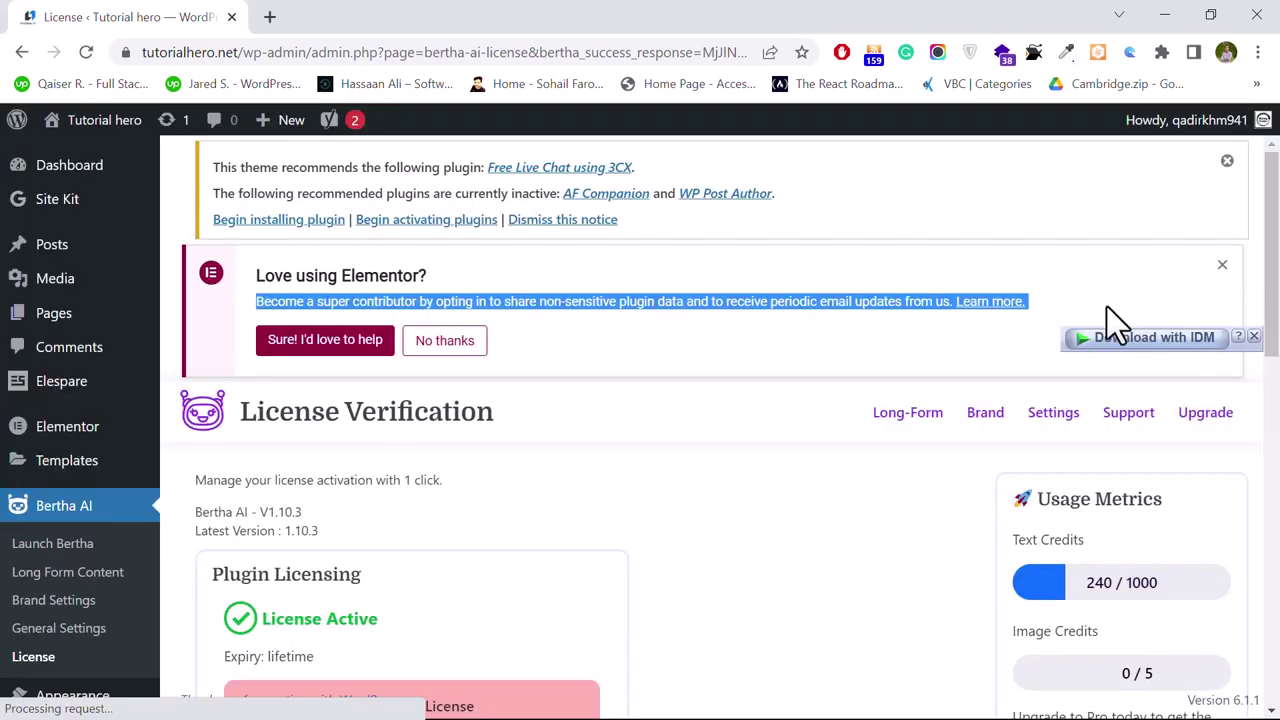
pyautogui.click(1266, 300)
pyautogui.scroll(-1, 1270, 330)
pyautogui.scroll(-1, 1270, 360)
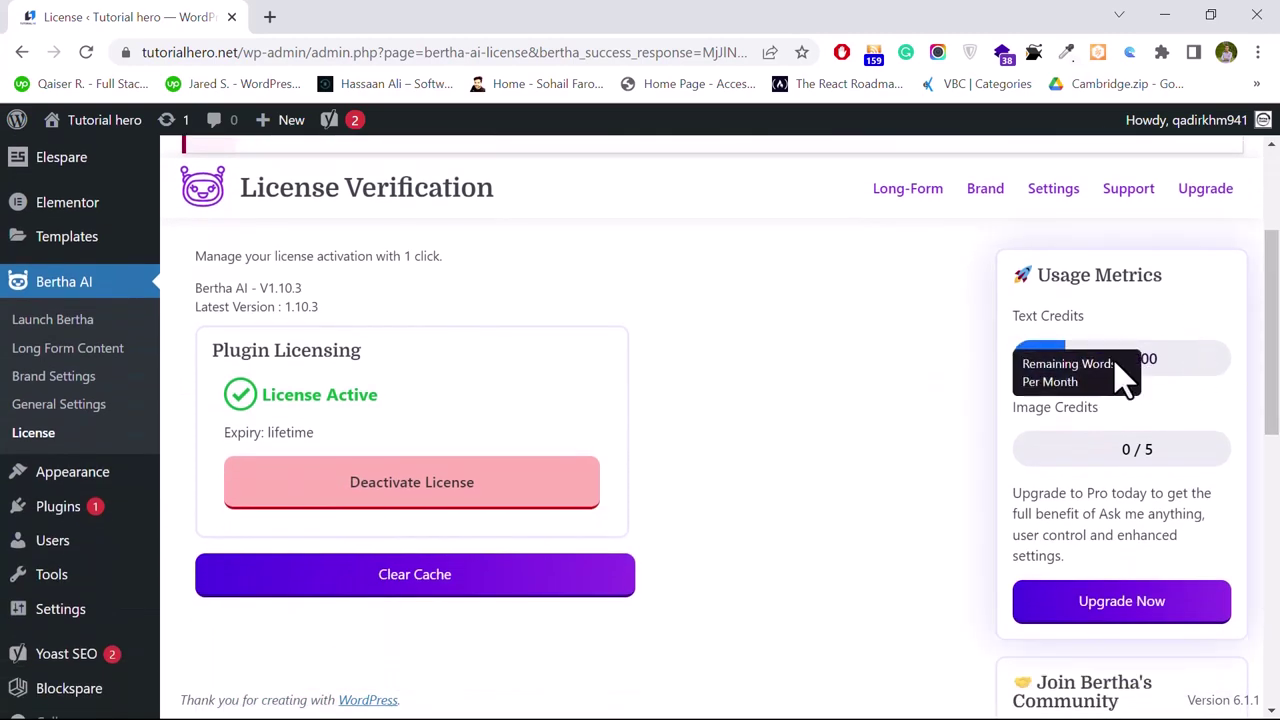
pyautogui.moveTo(1271, 371); pyautogui.dragTo(1270, 300)
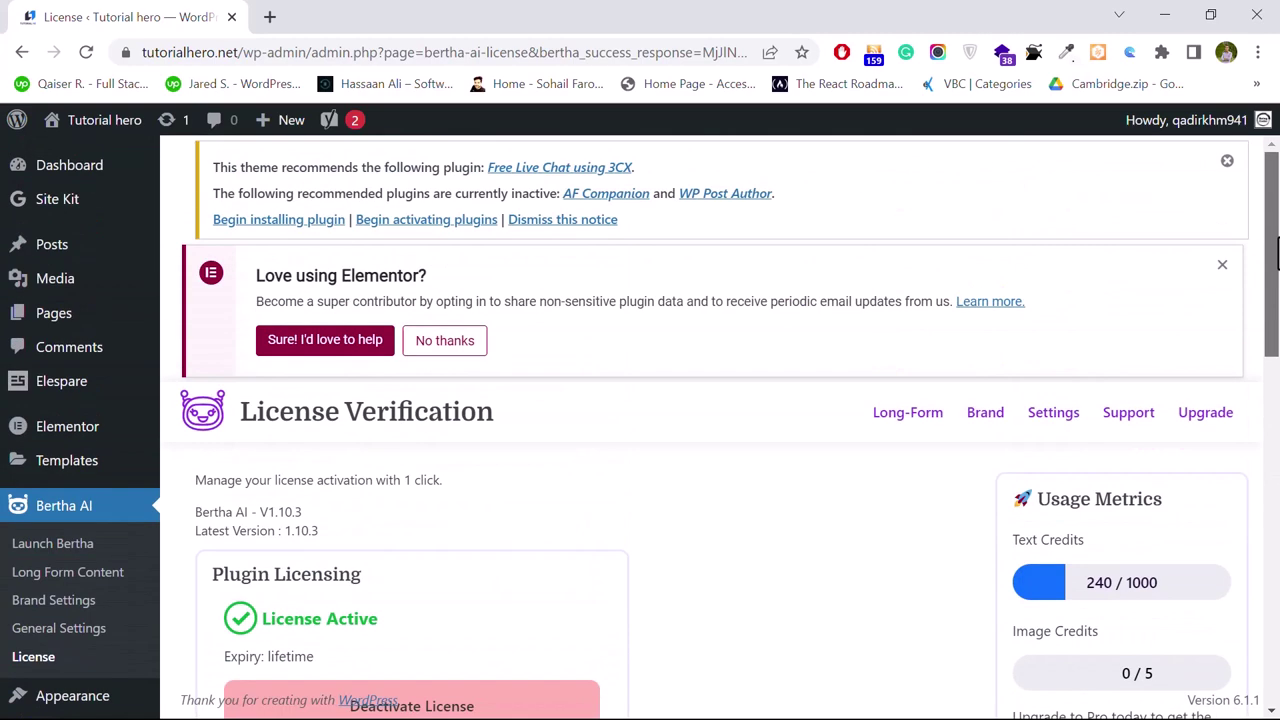
# - Create another new post titled "Bertha Test" and place the cursor in its empty content block
pyautogui.moveTo(52, 268)
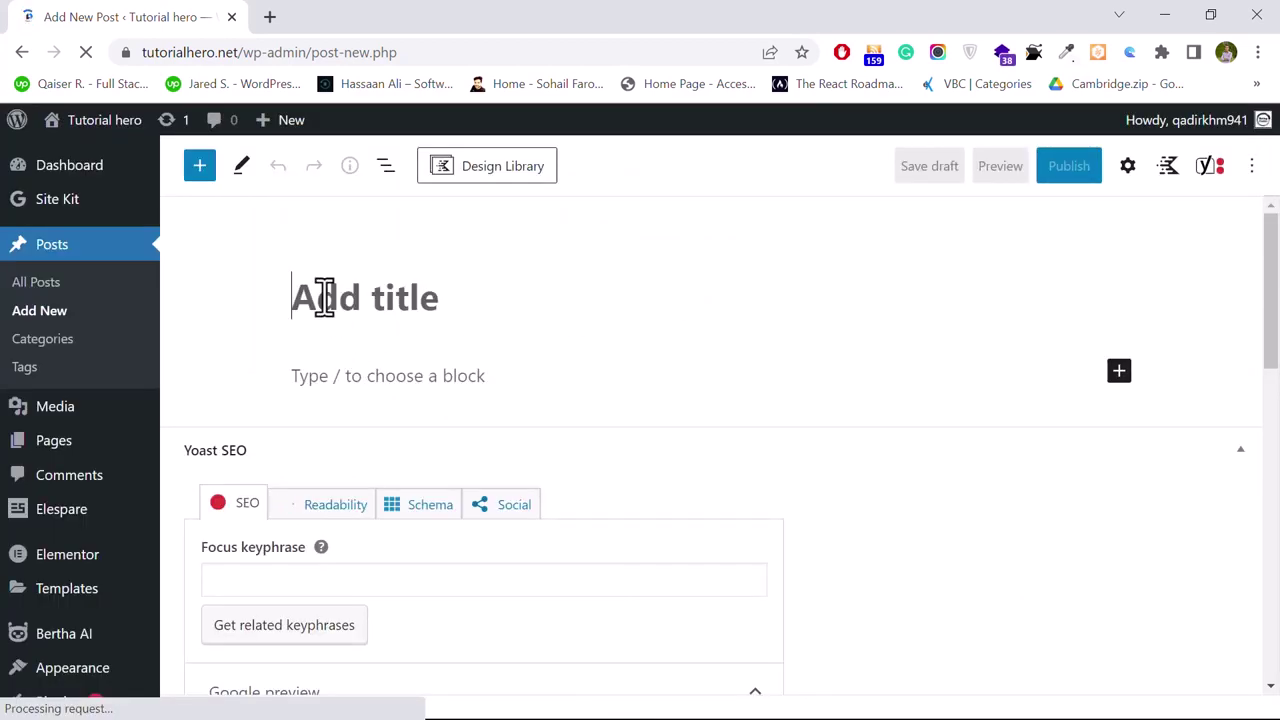
pyautogui.write('D')
pyautogui.press('BackSpace')
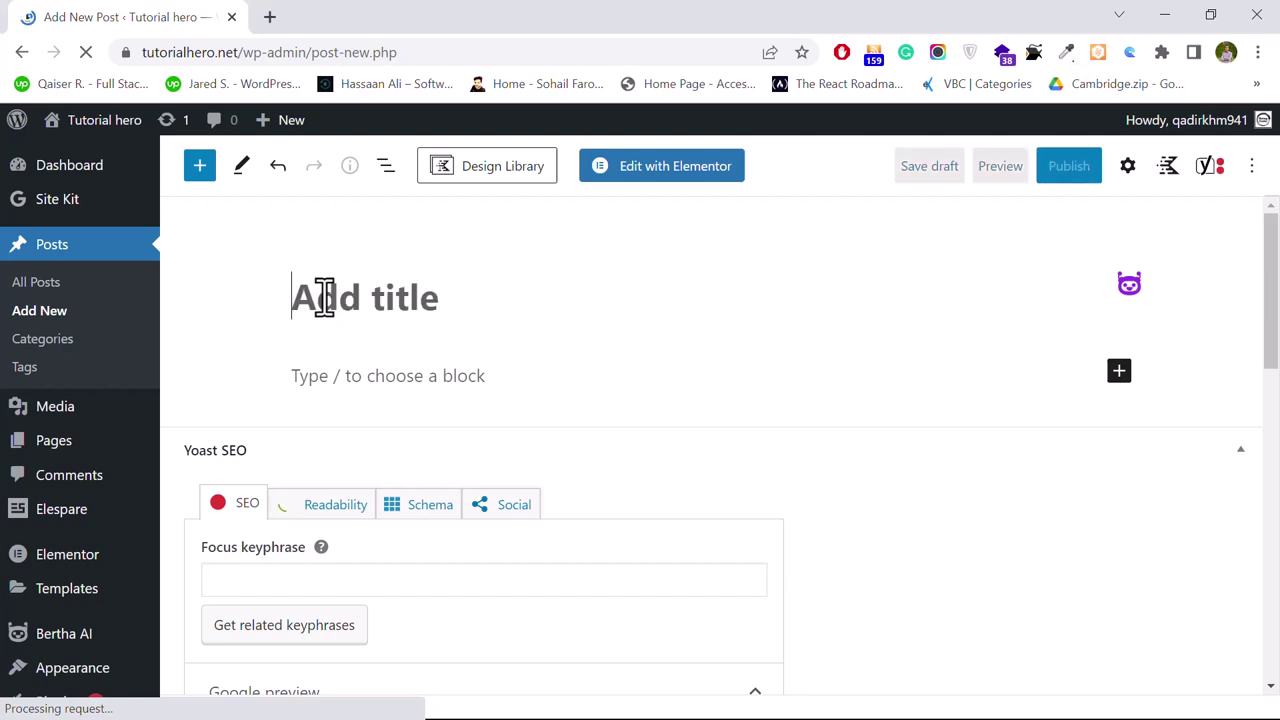
pyautogui.write('Bertah')
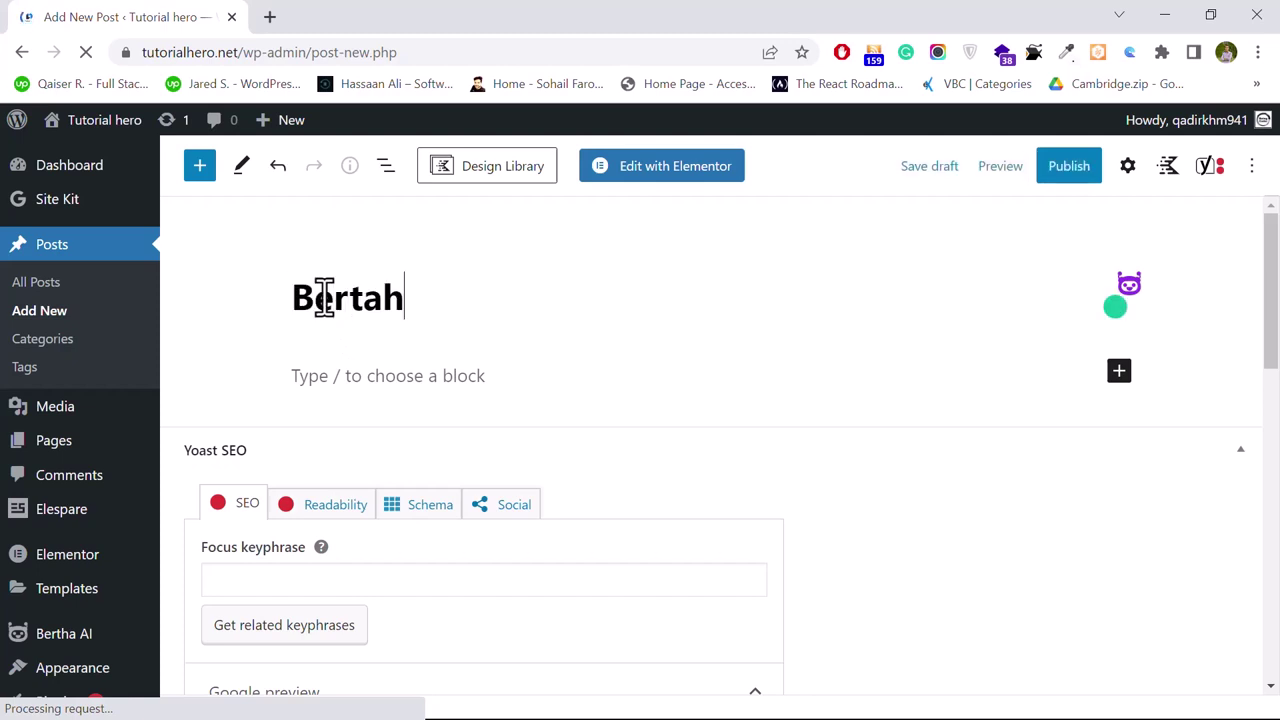
pyautogui.press('BackSpace')
pyautogui.press('BackSpace')
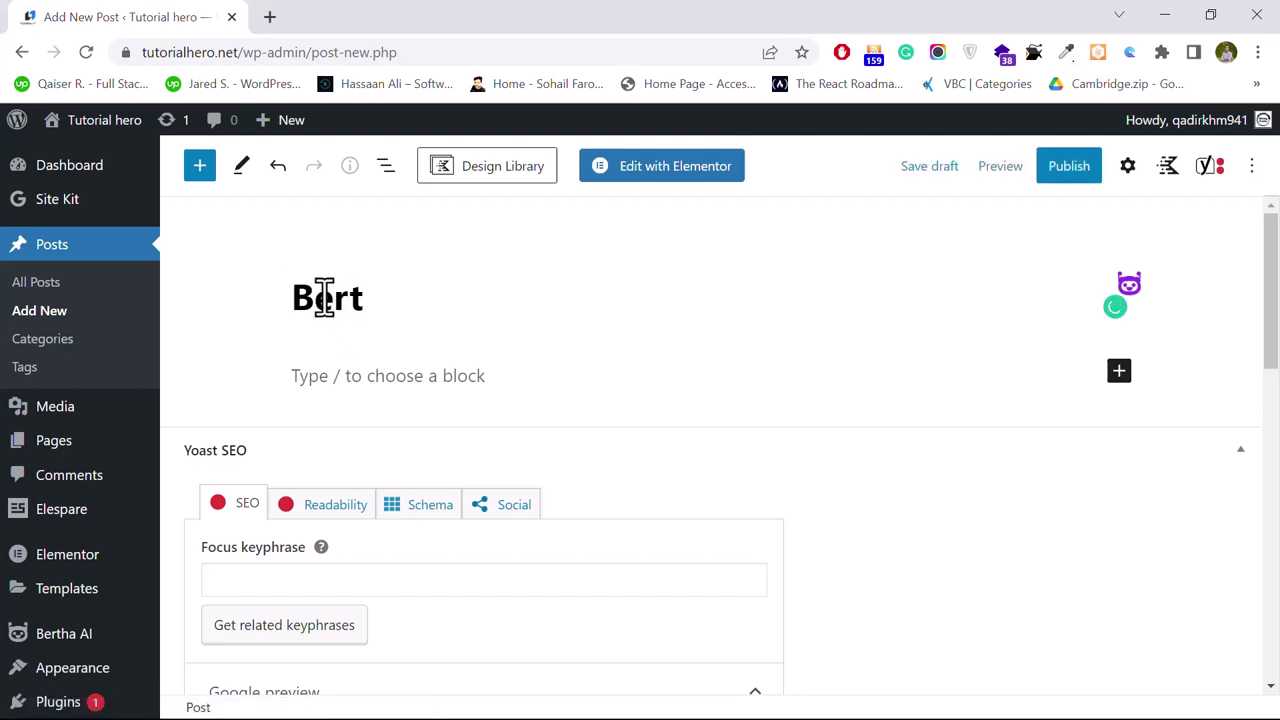
pyautogui.write('ha ')
pyautogui.write('D')
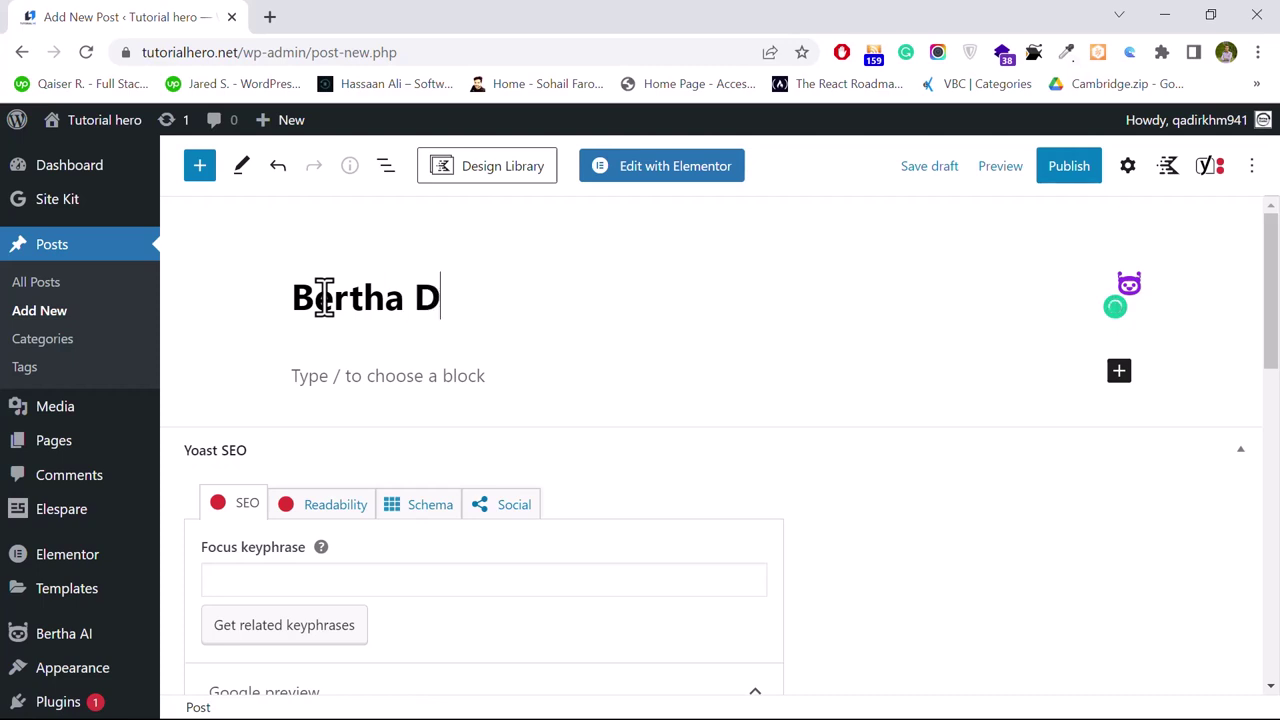
pyautogui.click(403, 375)
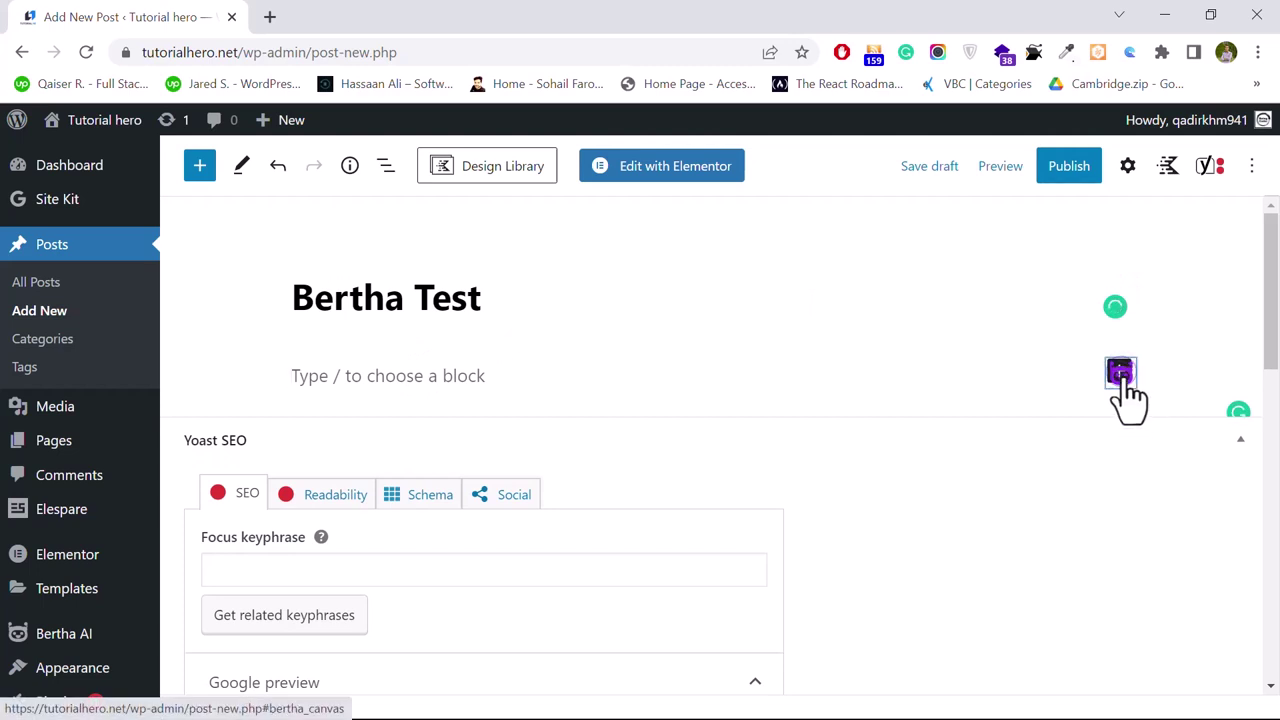
# - Launch Bertha in the "Bertha Test" post and choose the Full-on About Us Page template
pyautogui.click(1120, 376)
pyautogui.scroll(-2, 1275, 205)
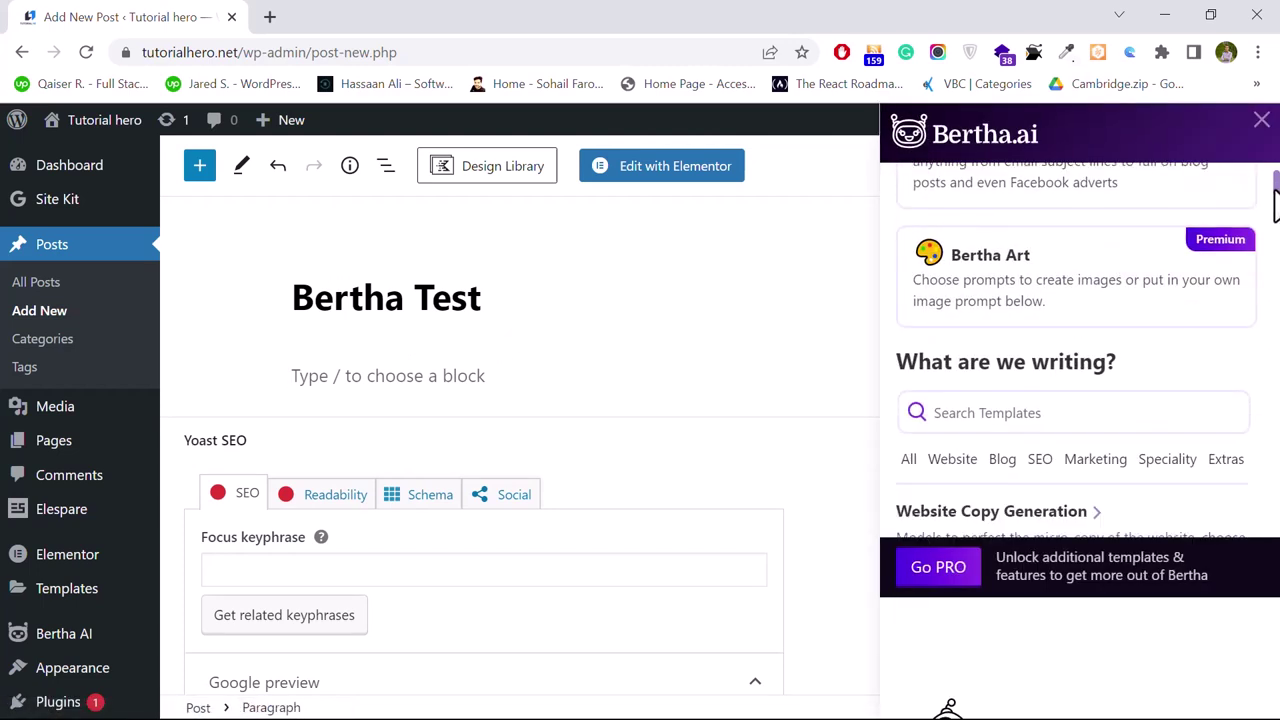
pyautogui.moveTo(1275, 205); pyautogui.dragTo(1275, 290)
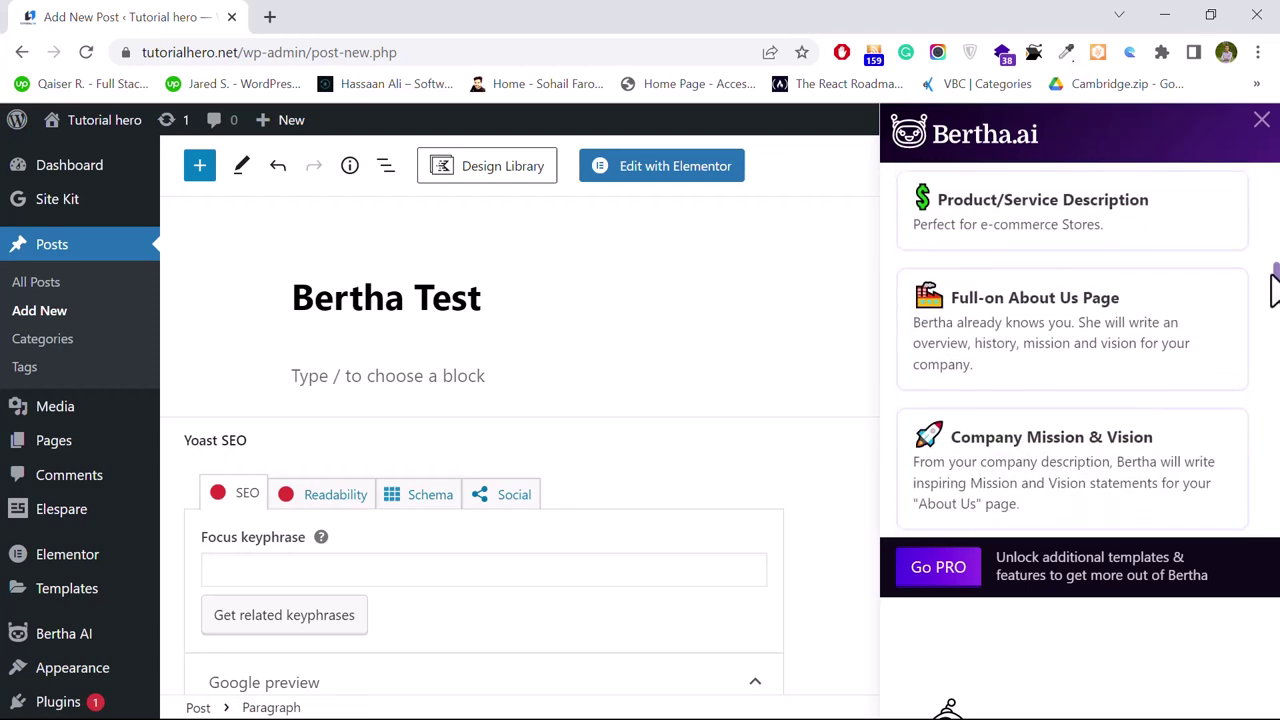
pyautogui.click(988, 360)
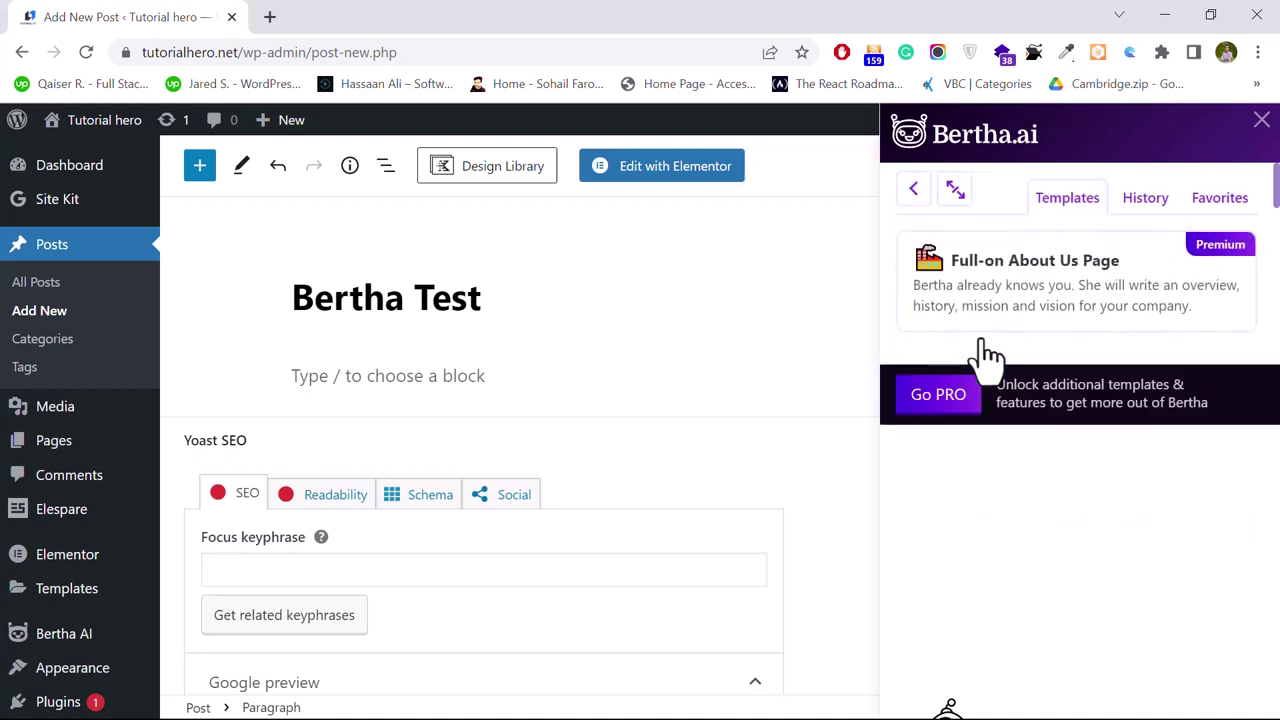
# - Examine the template's Brand Name and Company Details fields down to the option for generating ideas
pyautogui.scroll(-2, 1276, 197)
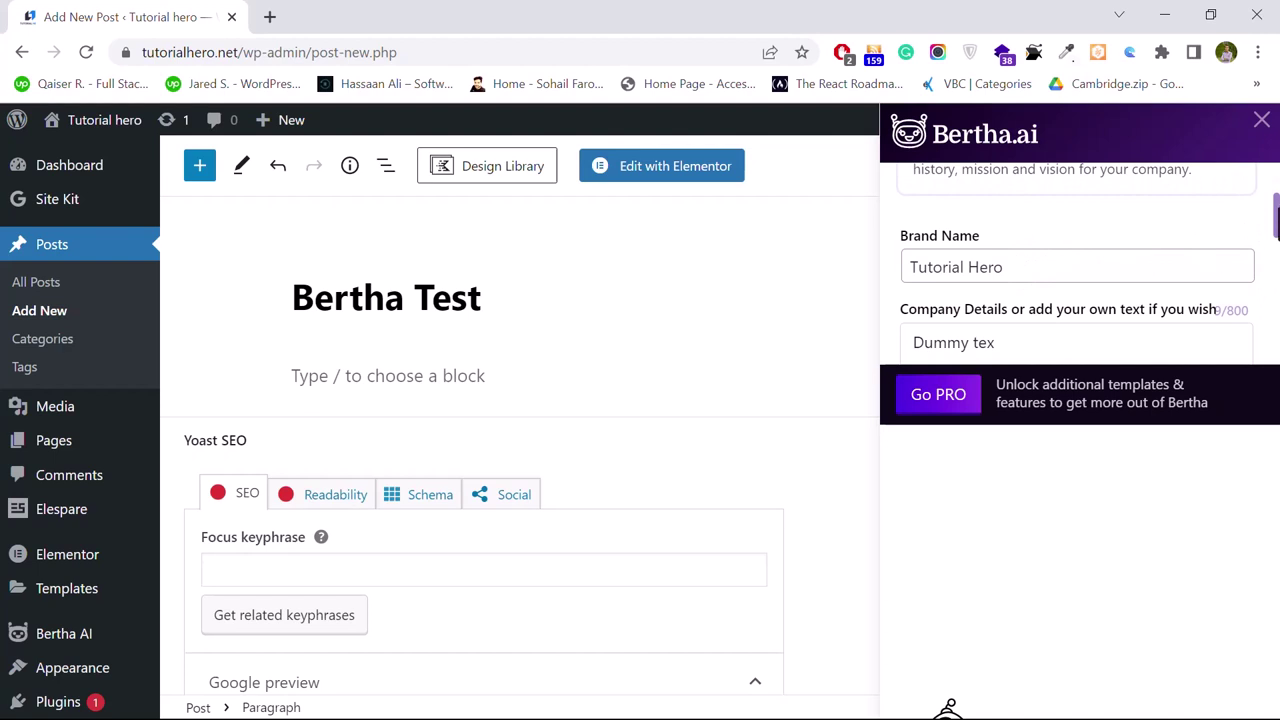
pyautogui.scroll(-1, 1276, 215)
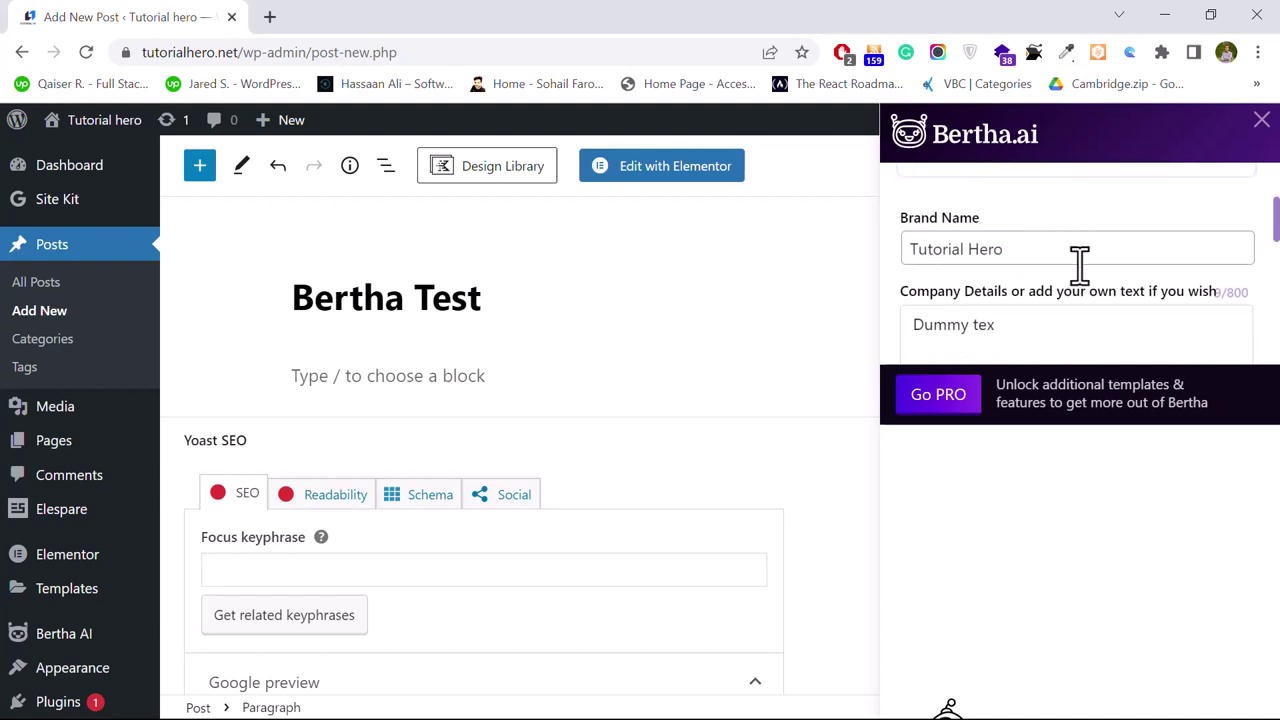
pyautogui.click(1074, 322)
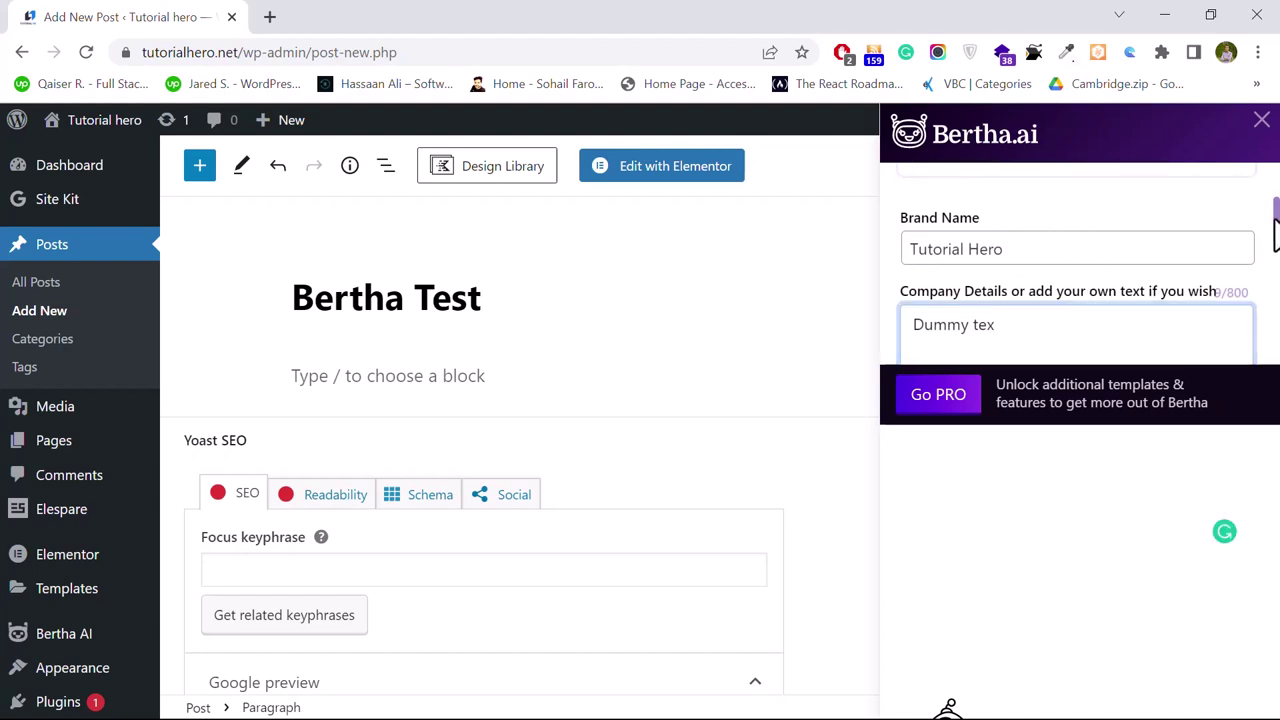
pyautogui.scroll(-2, 1276, 230)
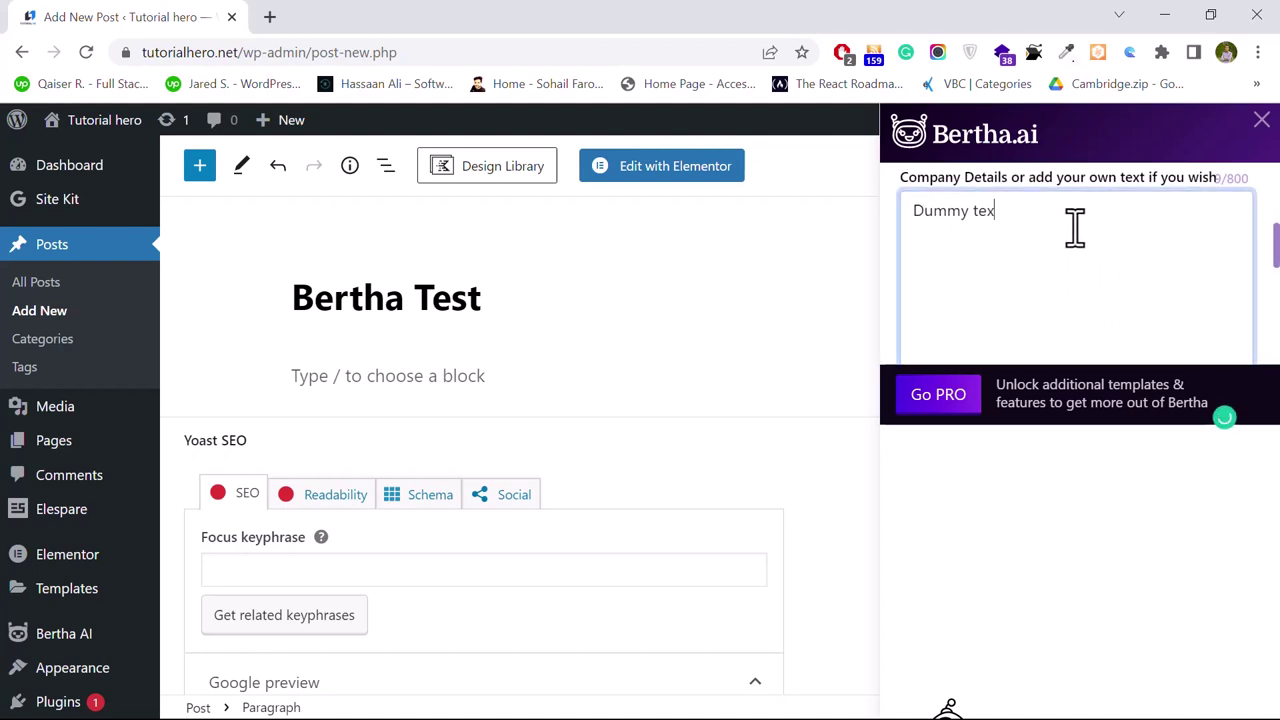
pyautogui.scroll(-2, 1276, 300)
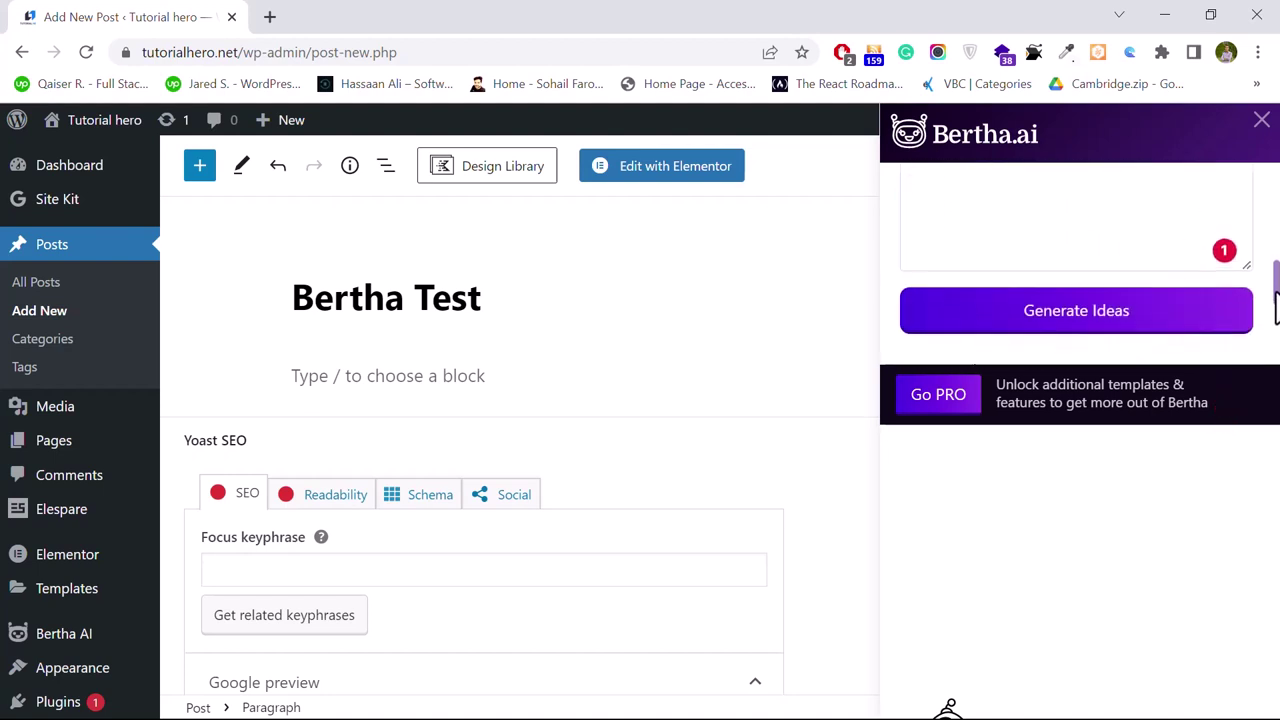
# - Generate ideas with the Full-on About Us Page template, keeping the short company details despite the recommended minimum length
pyautogui.click(1066, 320)
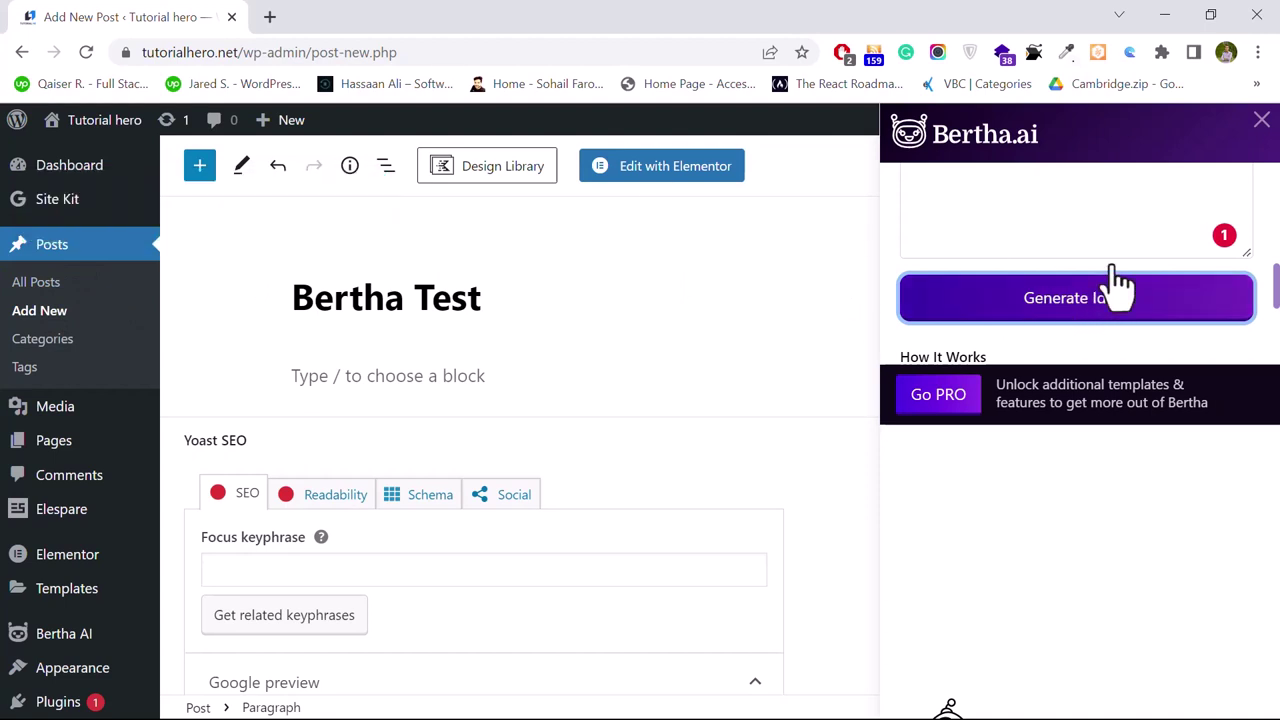
pyautogui.scroll(2, 1276, 300)
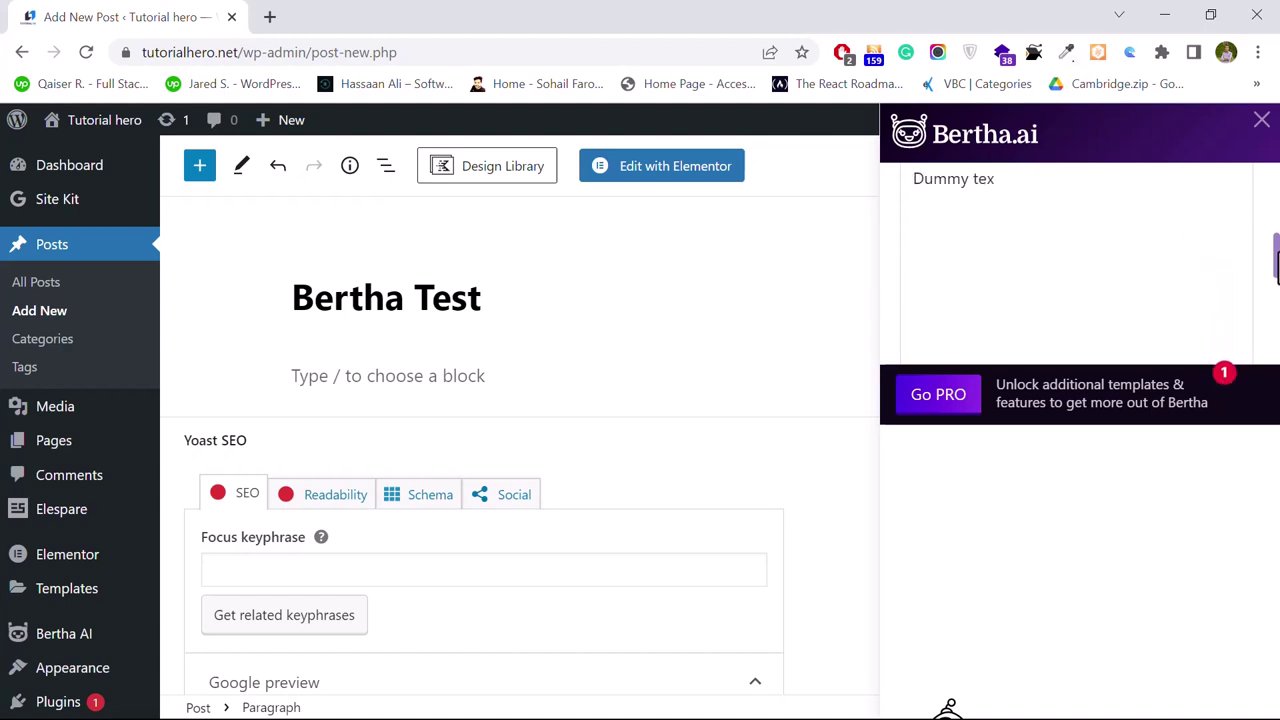
pyautogui.scroll(-2, 1277, 313)
pyautogui.scroll(-1, 1277, 313)
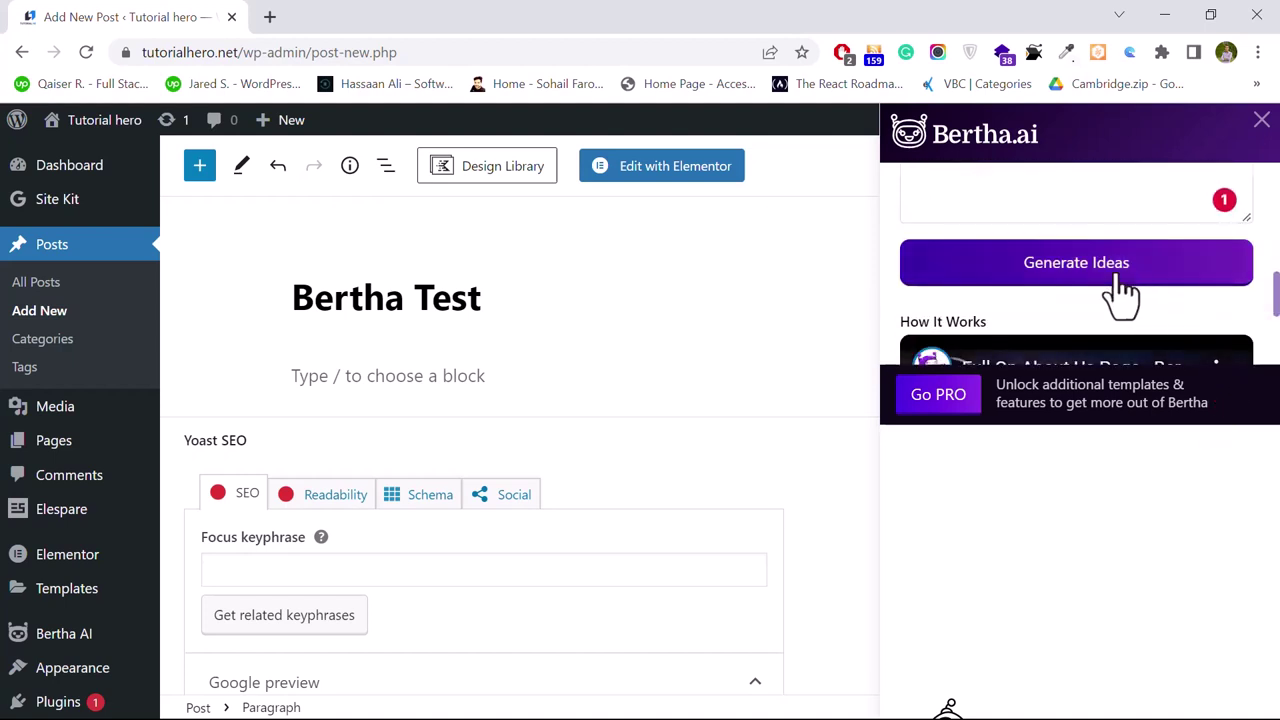
pyautogui.click(1040, 285)
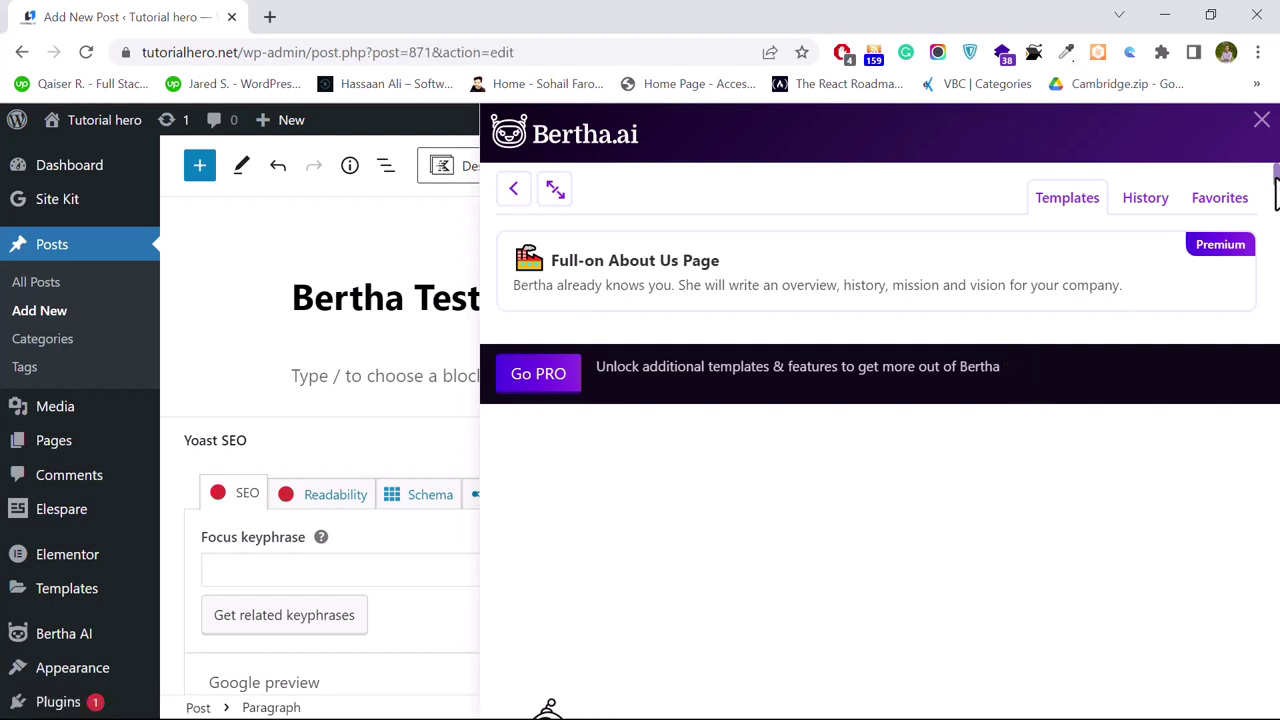
# - Look through the generated About Us ideas, insert the first Company Bio idea into the post's empty block, and close the Bertha panel
pyautogui.moveTo(1274, 175); pyautogui.dragTo(1276, 215)
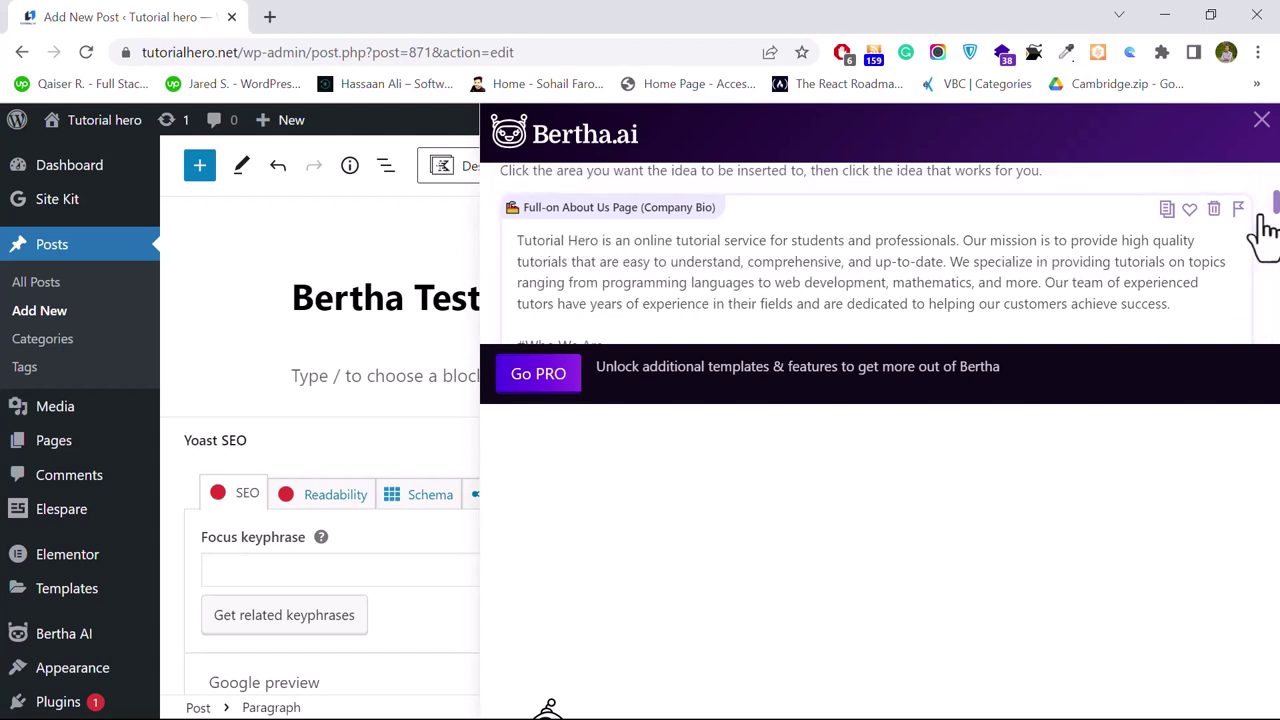
pyautogui.moveTo(1276, 225); pyautogui.dragTo(1276, 342)
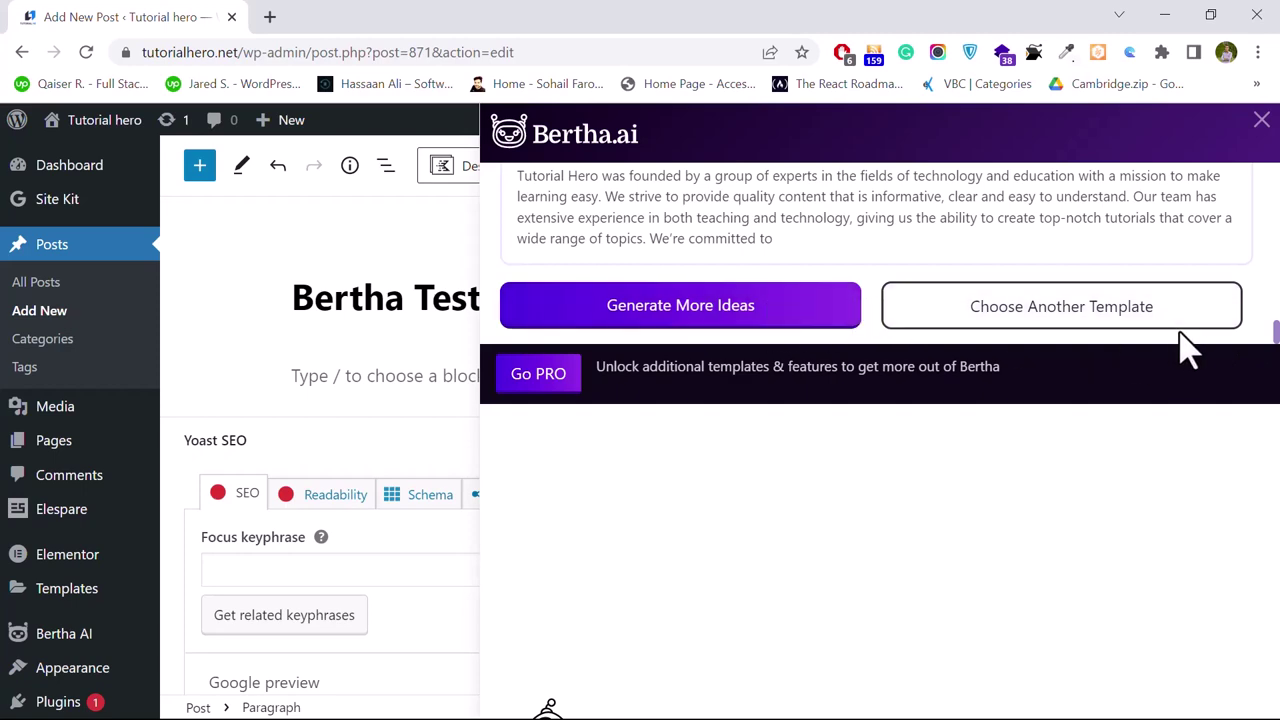
pyautogui.scroll(1, 870, 250)
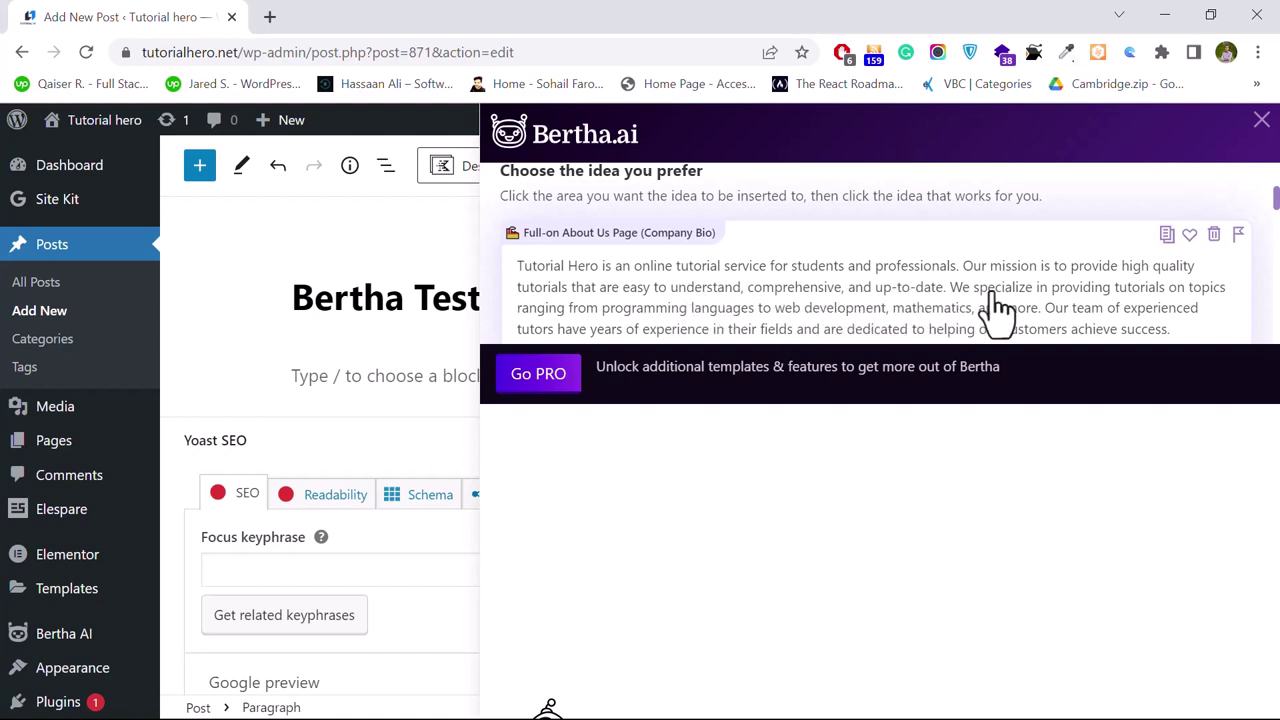
pyautogui.click(731, 318)
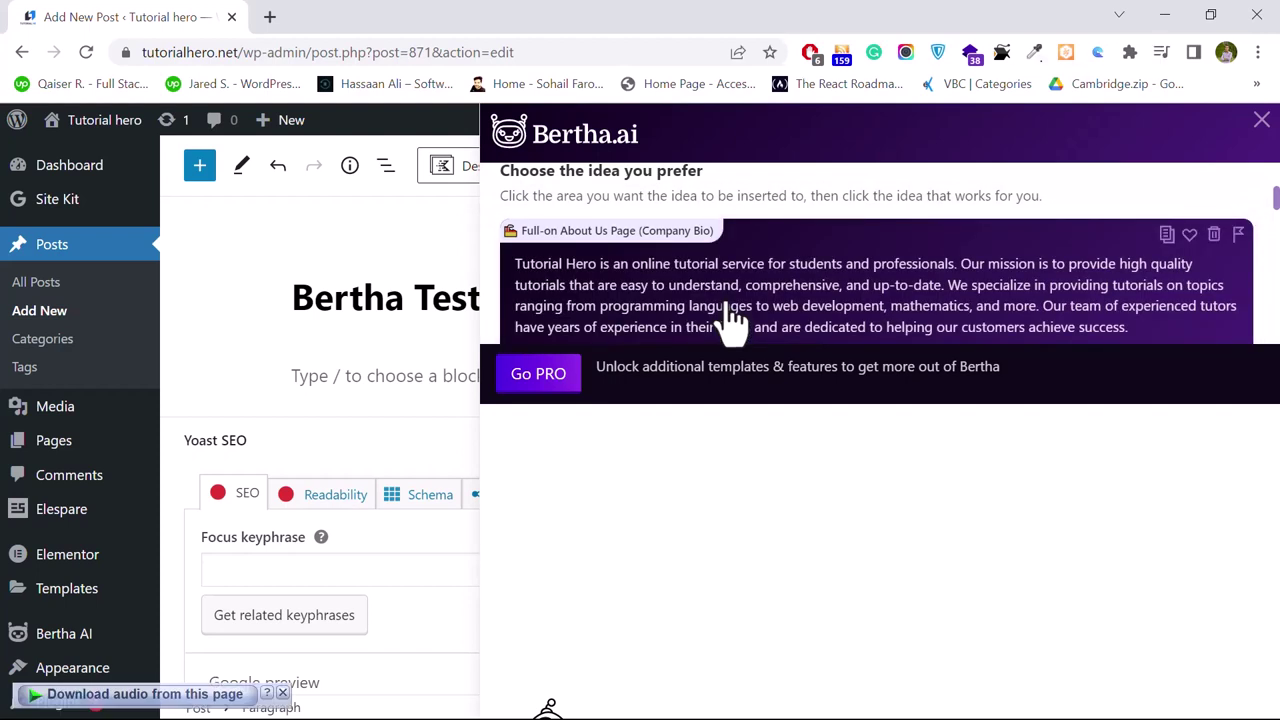
pyautogui.click(337, 392)
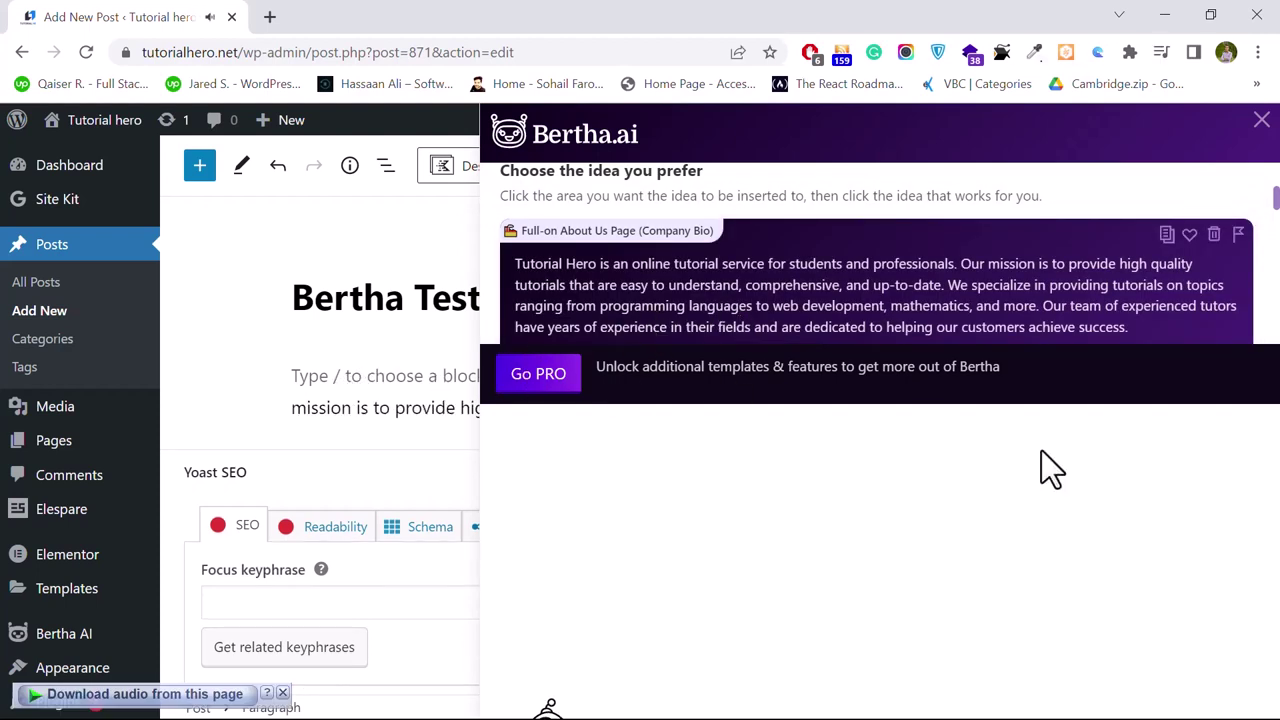
pyautogui.click(1262, 121)
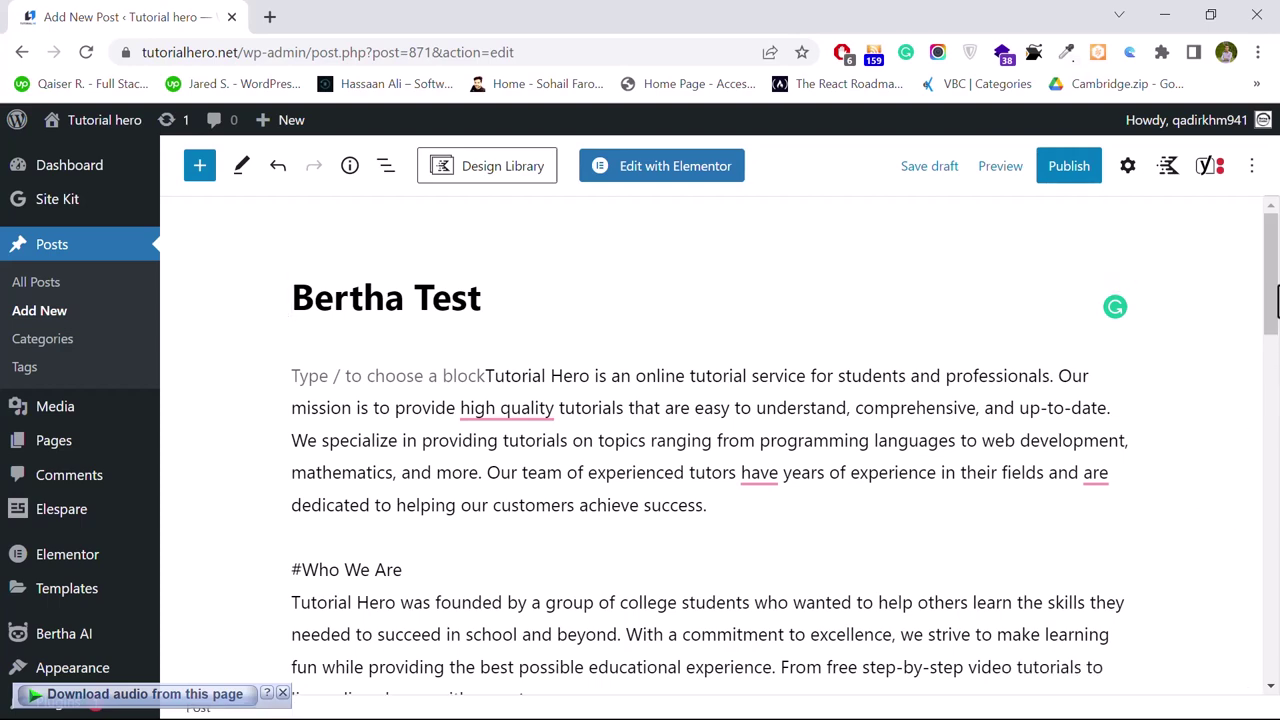
# - Read through the inserted company bio and "Who We Are" text in the "Bertha Test" post
pyautogui.click(1026, 535)
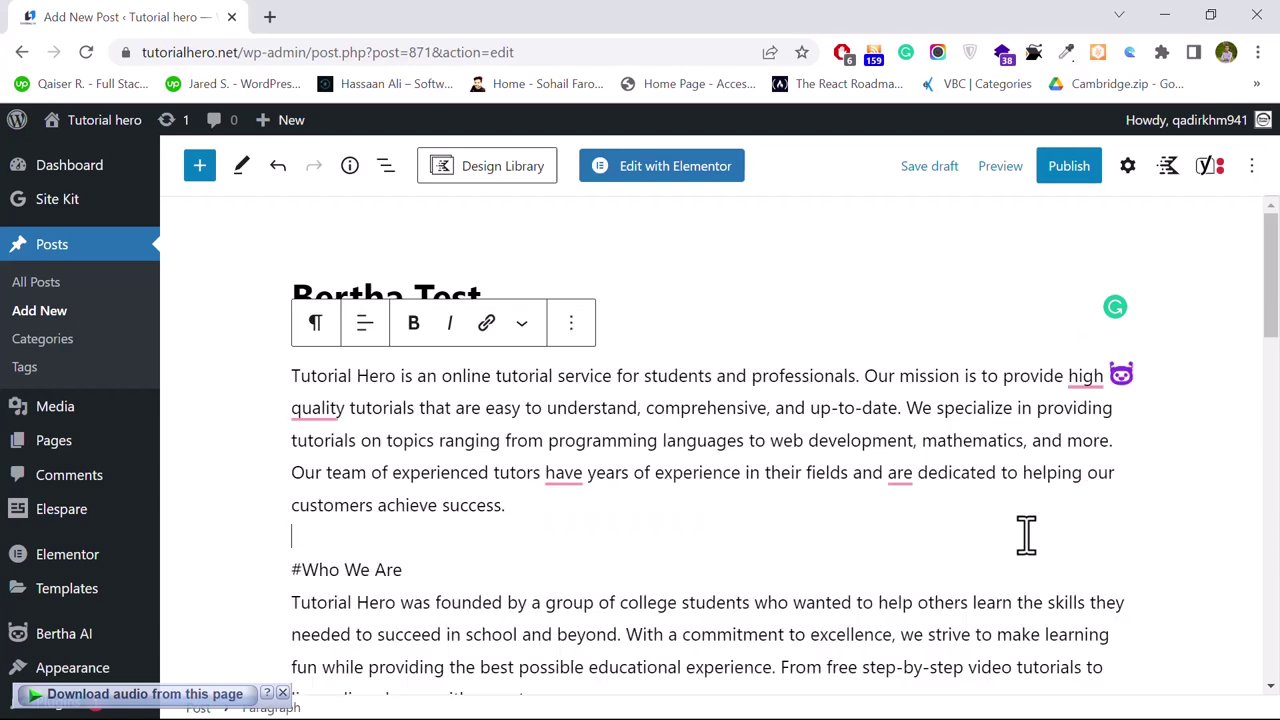
pyautogui.moveTo(1272, 308)
pyautogui.mouseDown()
pyautogui.moveTo(1272, 338)
pyautogui.moveTo(1272, 305)
pyautogui.mouseUp()
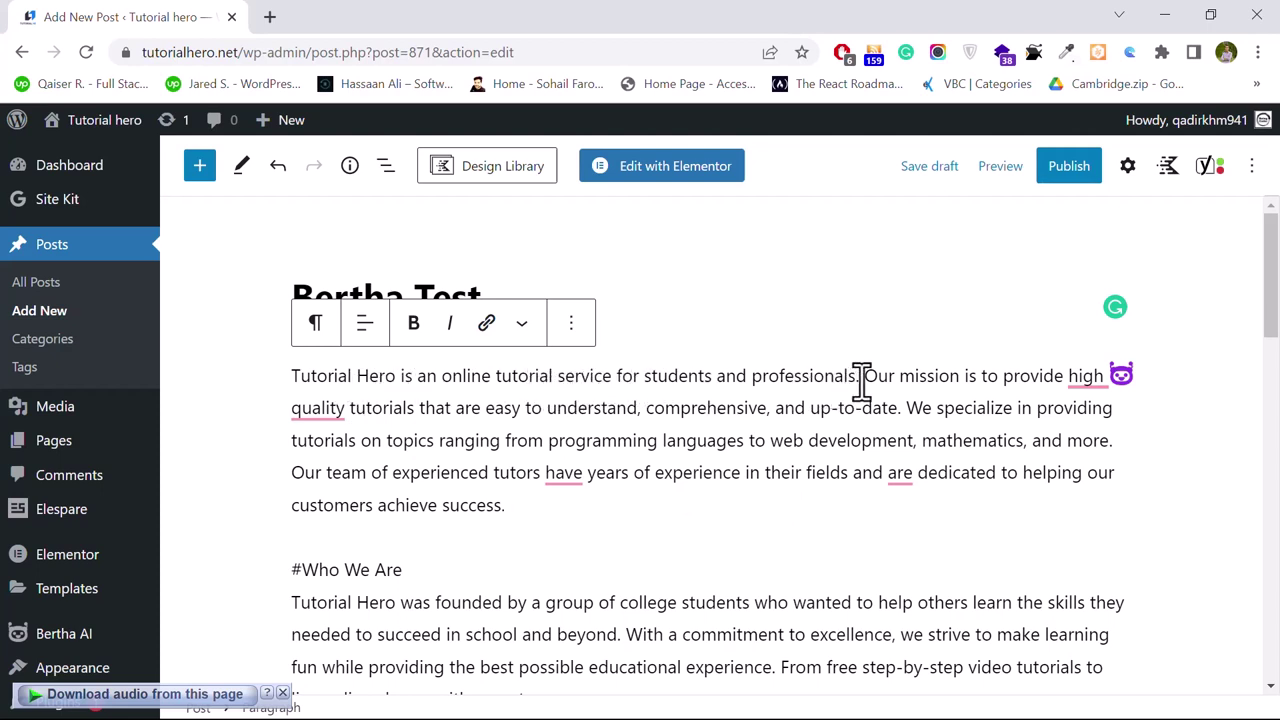
pyautogui.moveTo(862, 376); pyautogui.dragTo(670, 376)
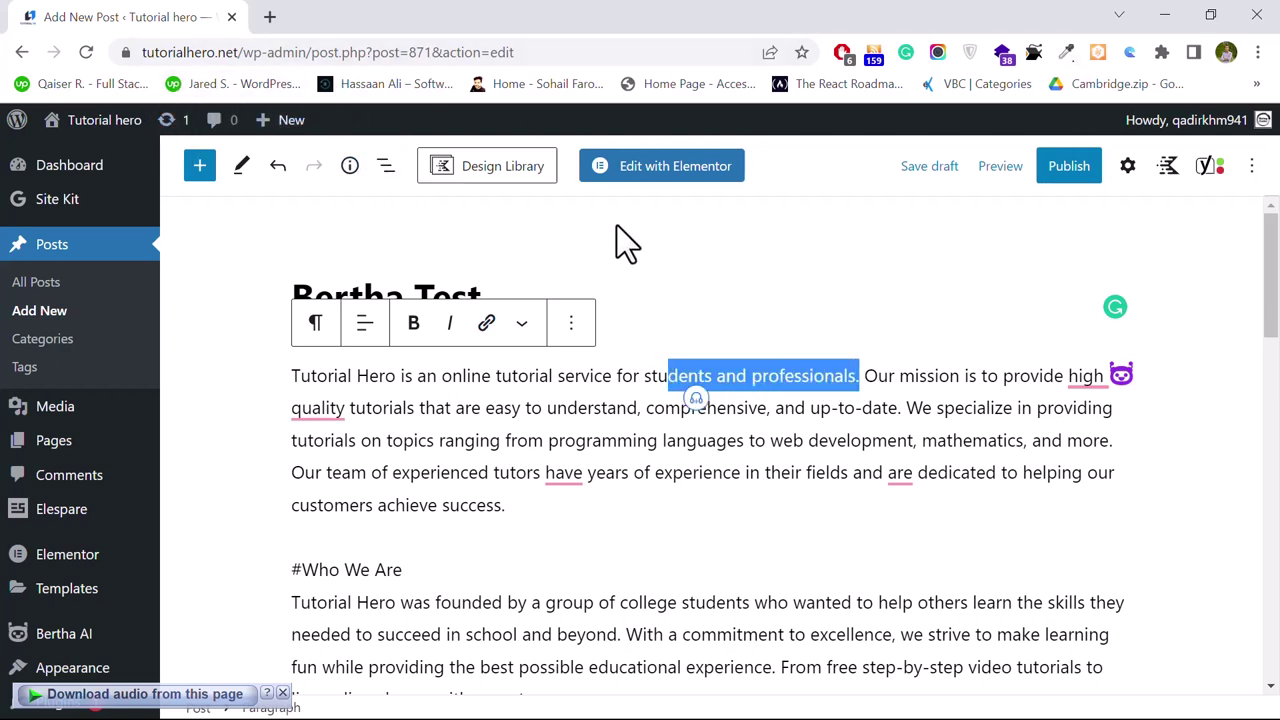
pyautogui.click(783, 472)
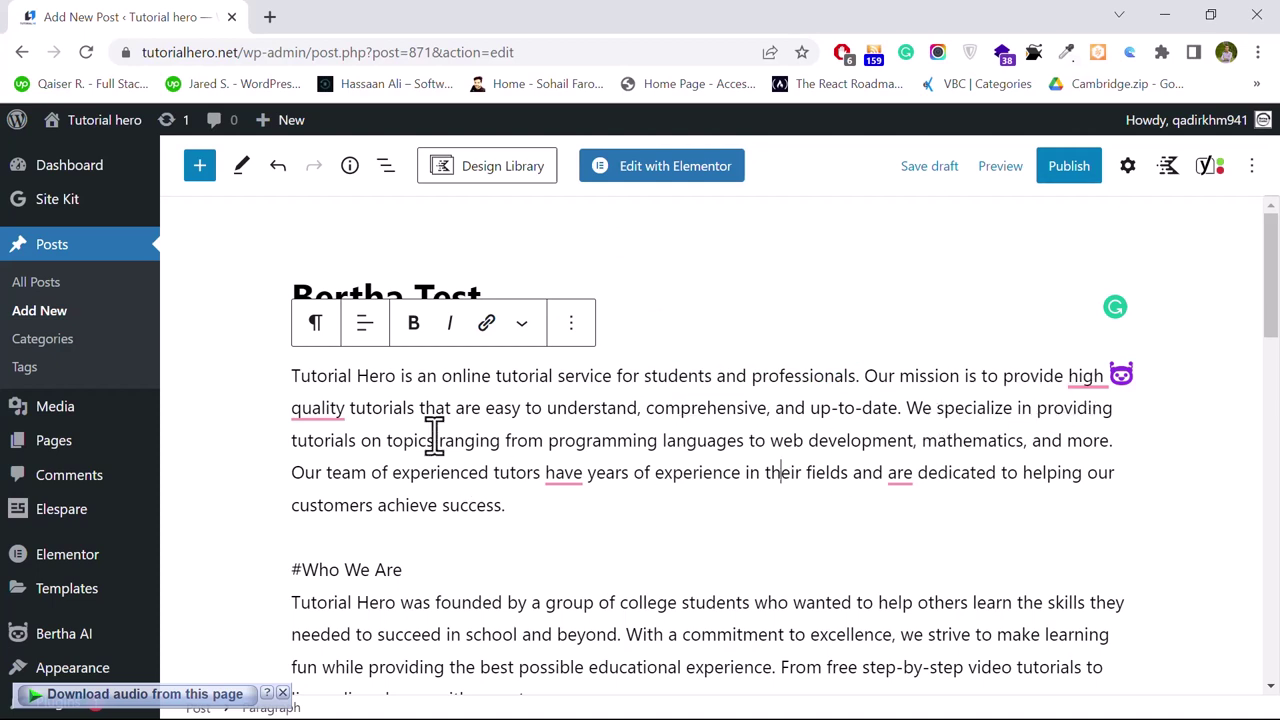
pyautogui.moveTo(298, 375); pyautogui.dragTo(543, 563)
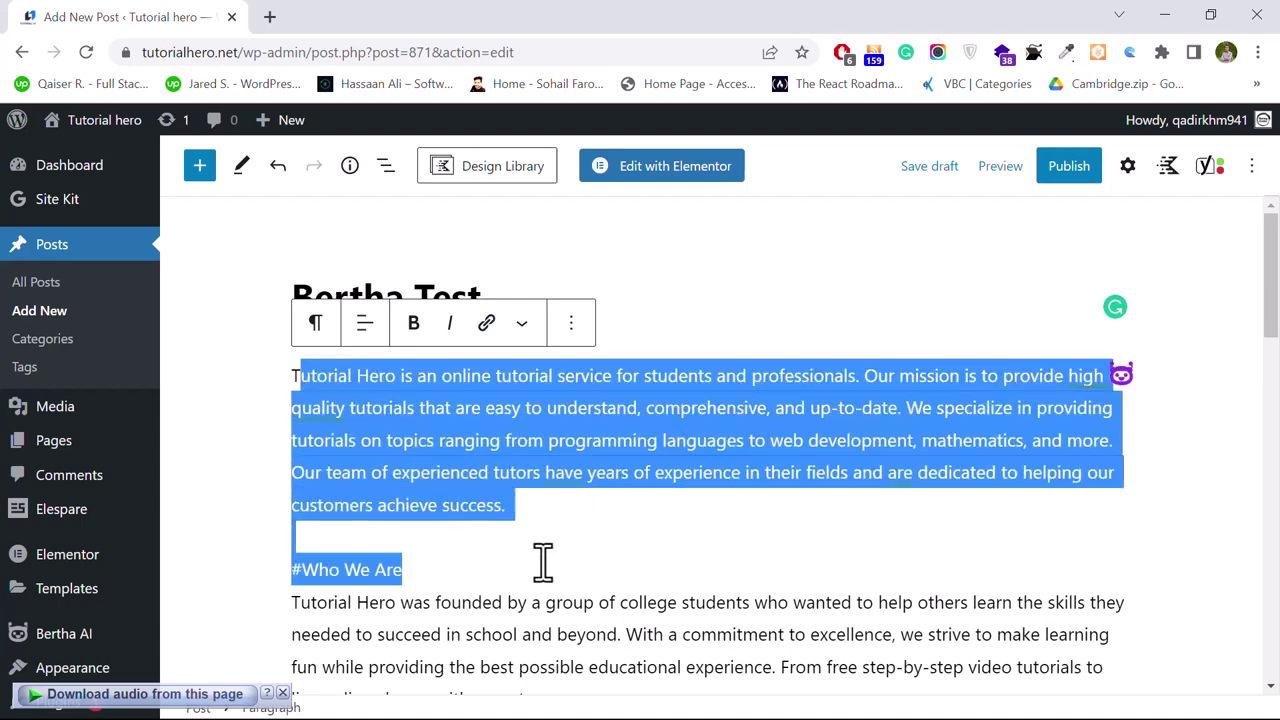
pyautogui.click(594, 529)
pyautogui.moveTo(1277, 322)
pyautogui.mouseDown()
pyautogui.moveTo(1276, 400)
pyautogui.moveTo(1276, 290)
pyautogui.moveTo(1276, 410)
pyautogui.moveTo(1276, 347)
pyautogui.mouseUp()
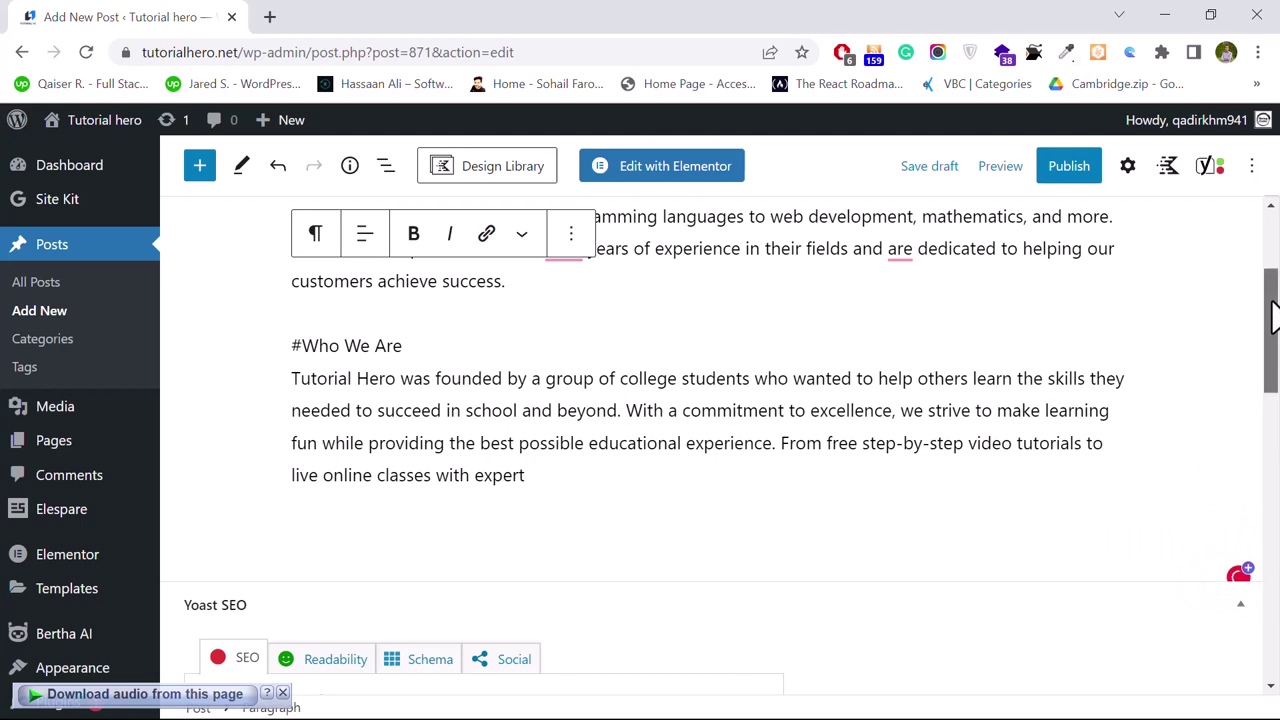
pyautogui.moveTo(1274, 330); pyautogui.dragTo(1275, 232)
pyautogui.click(1251, 166)
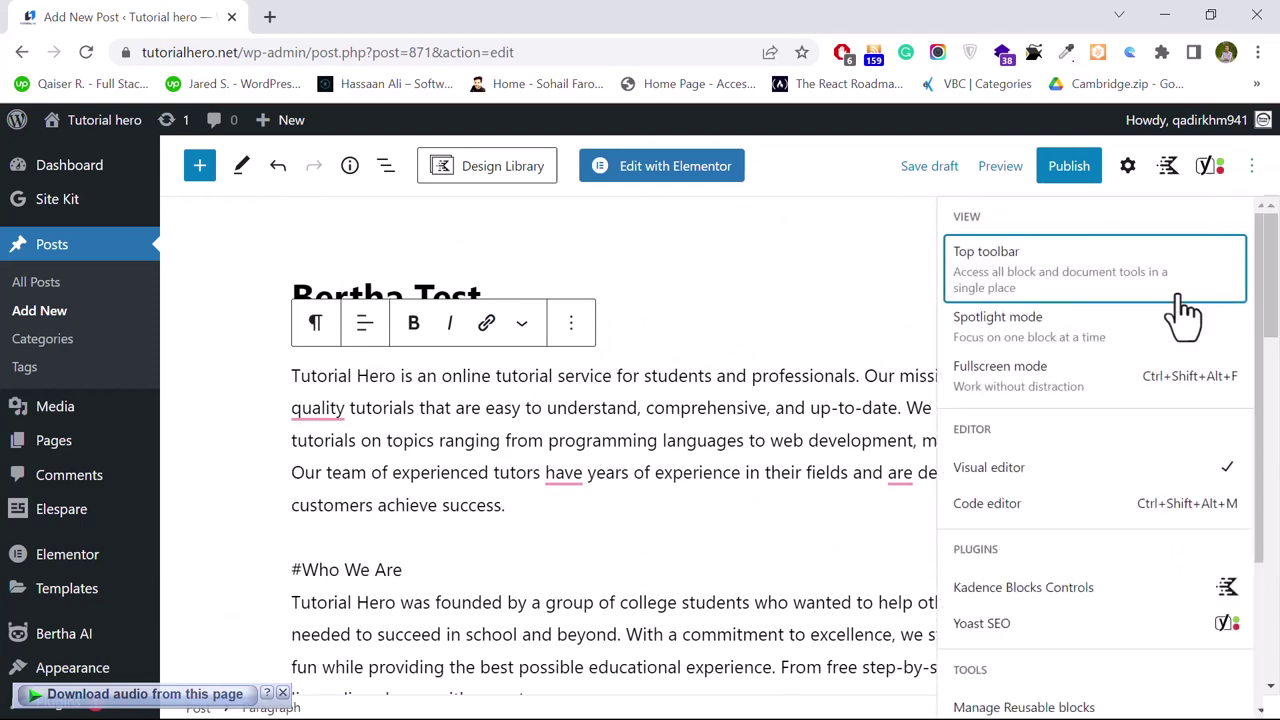
pyautogui.click(735, 295)
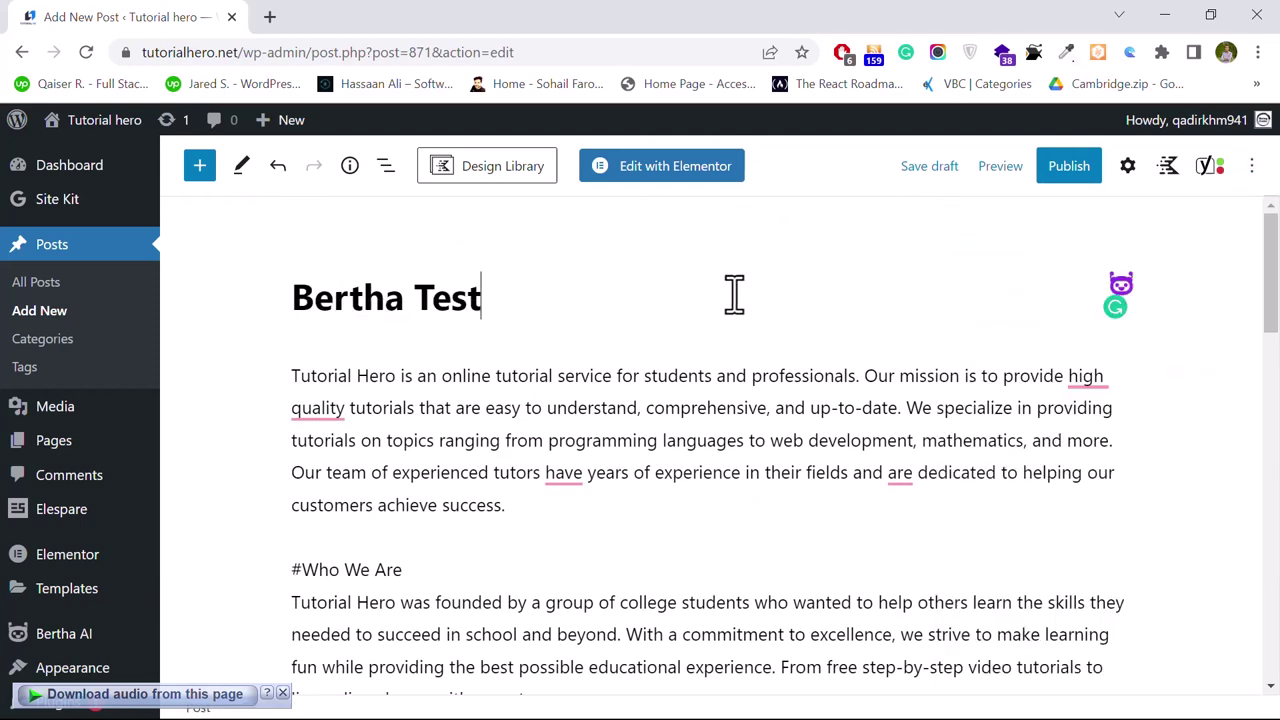
pyautogui.click(712, 512)
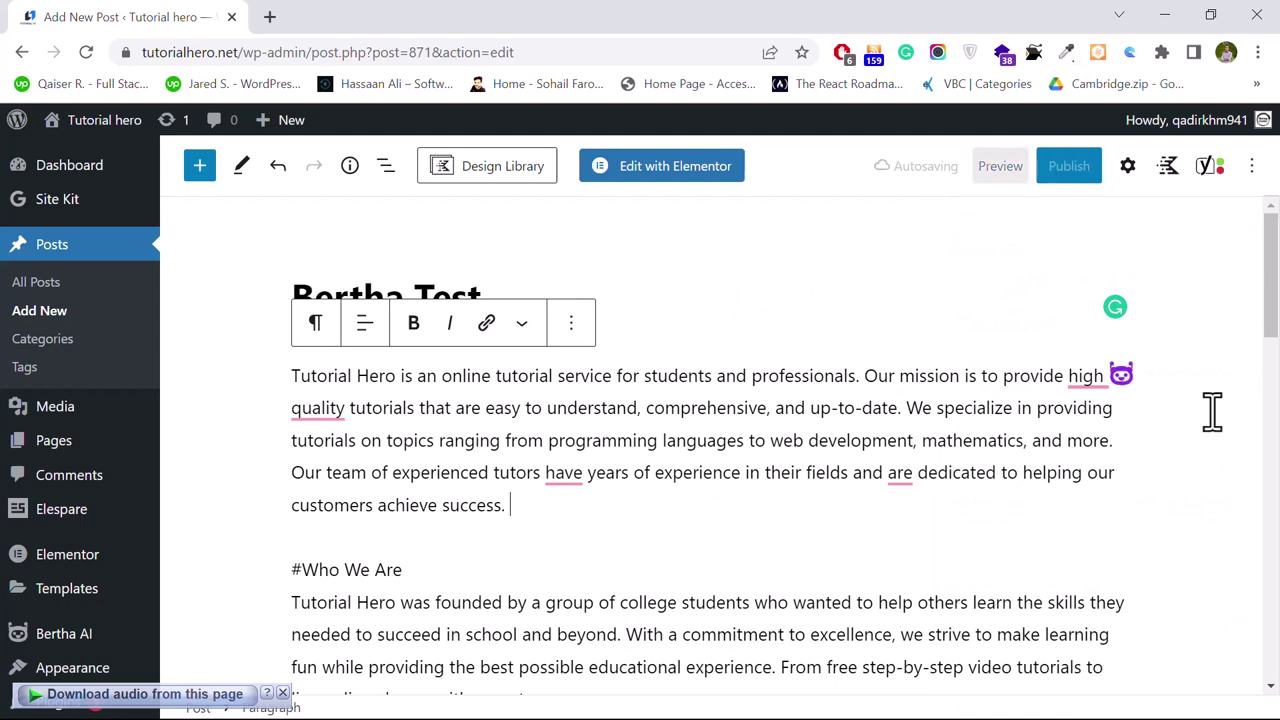
pyautogui.hotkey('ctrl', 'a')
pyautogui.hotkey('ctrl', 'a')
pyautogui.click(1117, 466)
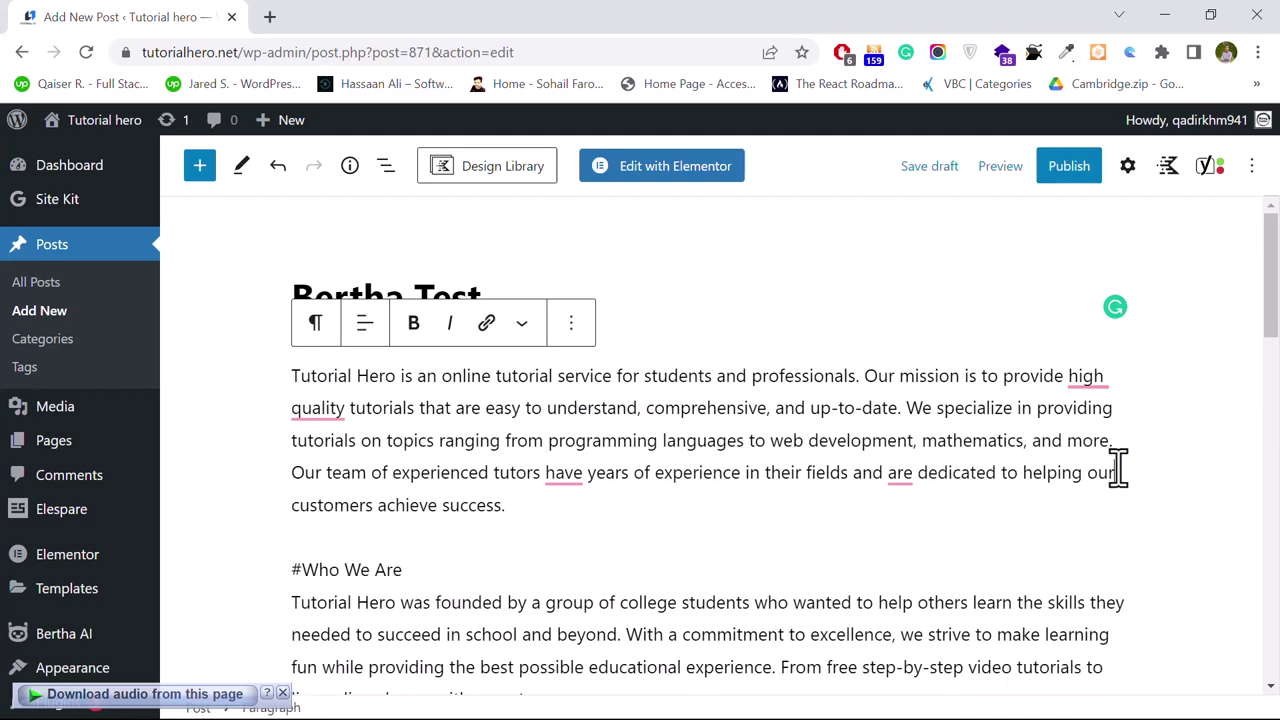
# - Add an empty paragraph block below the inserted About Us text and launch Bertha from it
pyautogui.scroll(-3, 1270, 360)
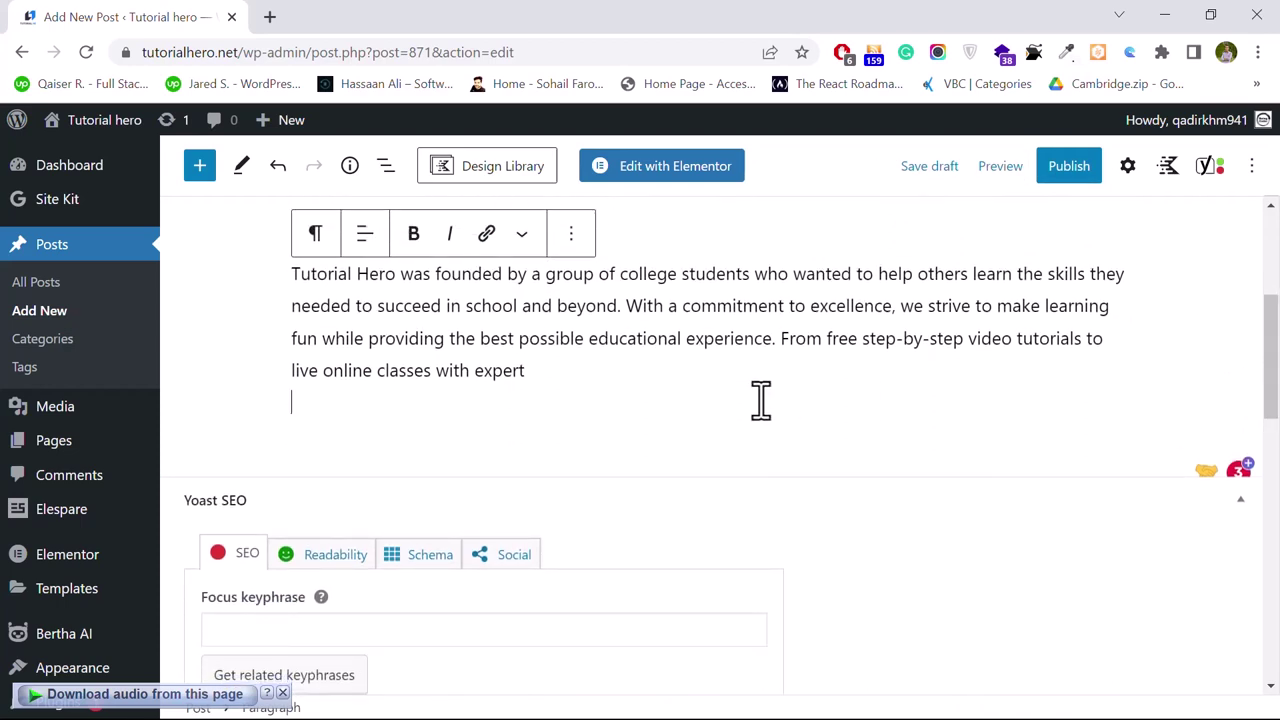
pyautogui.press('Return')
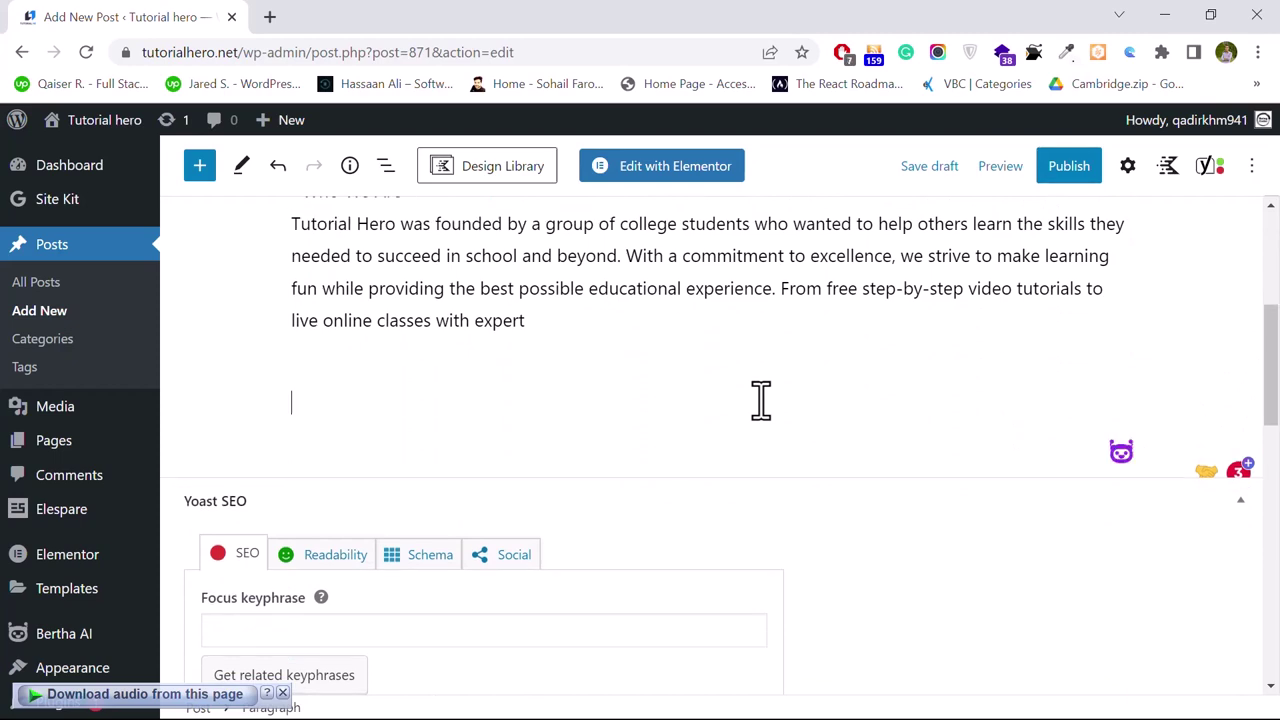
pyautogui.click(1112, 452)
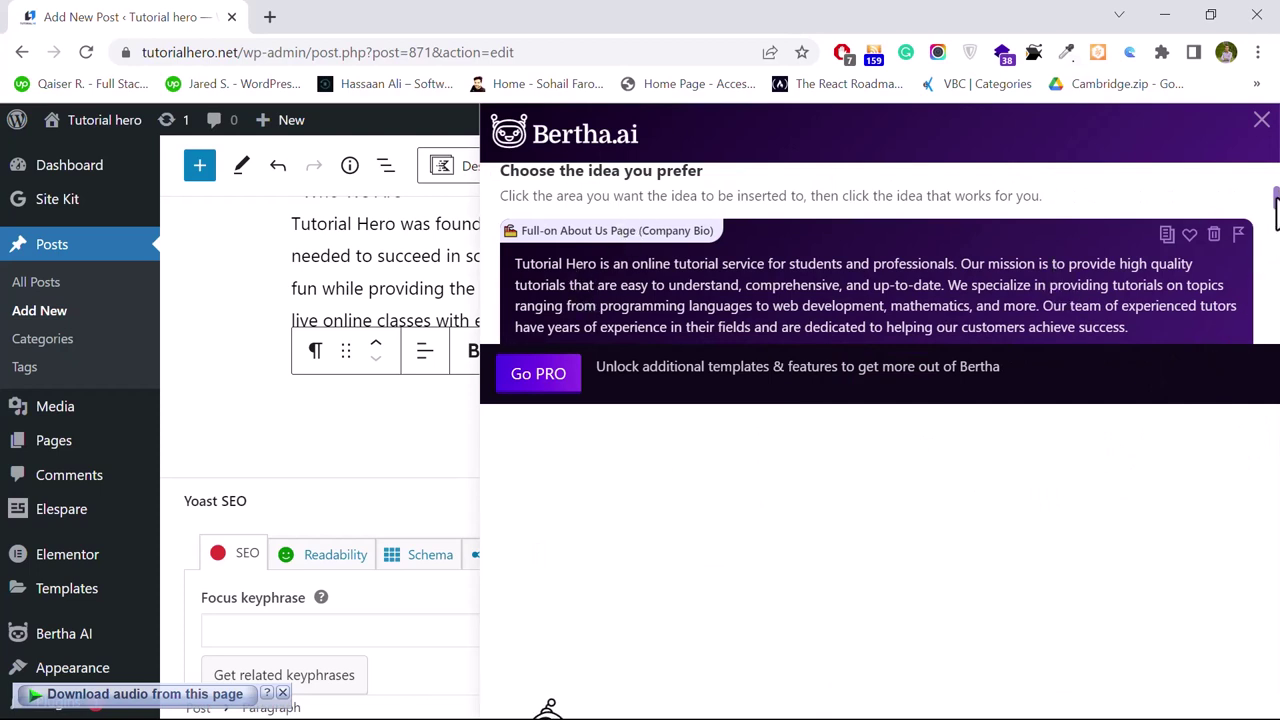
# - Shrink the Bertha panel back to its narrow width and return to the template list to choose another template
pyautogui.moveTo(1276, 210); pyautogui.dragTo(1276, 185)
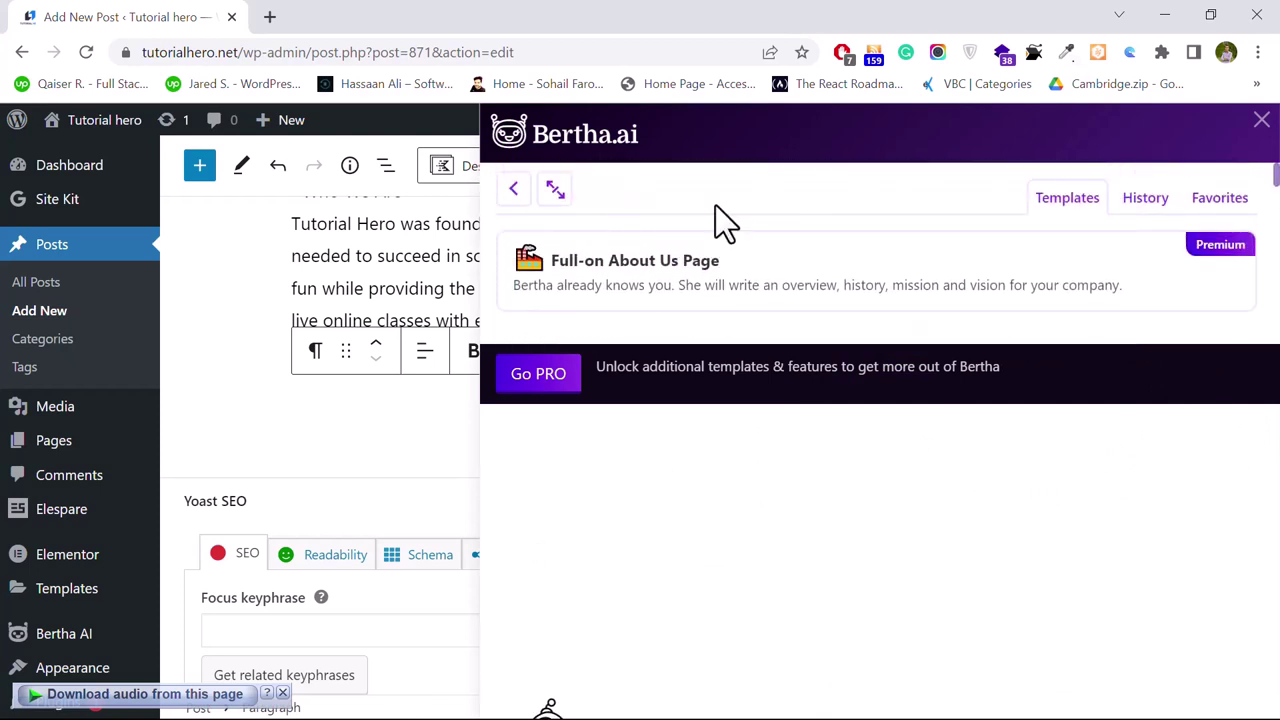
pyautogui.click(556, 189)
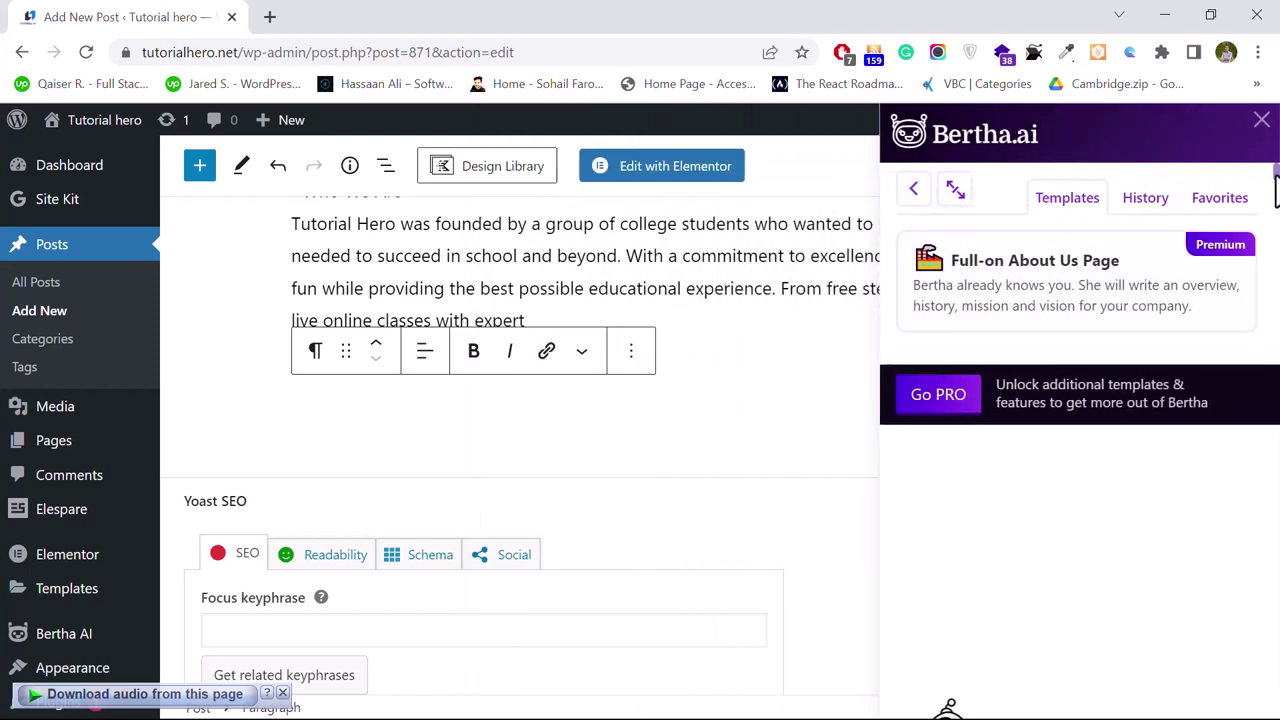
pyautogui.moveTo(1276, 185); pyautogui.dragTo(1276, 355)
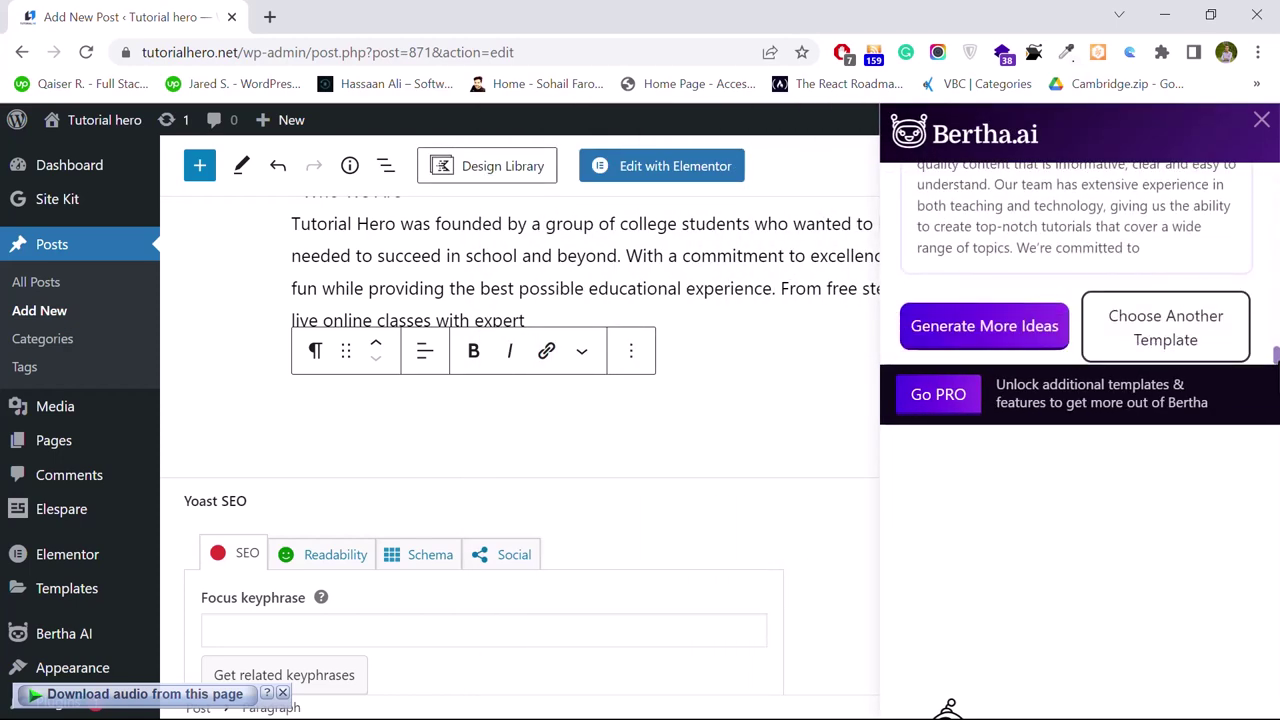
pyautogui.click(1120, 335)
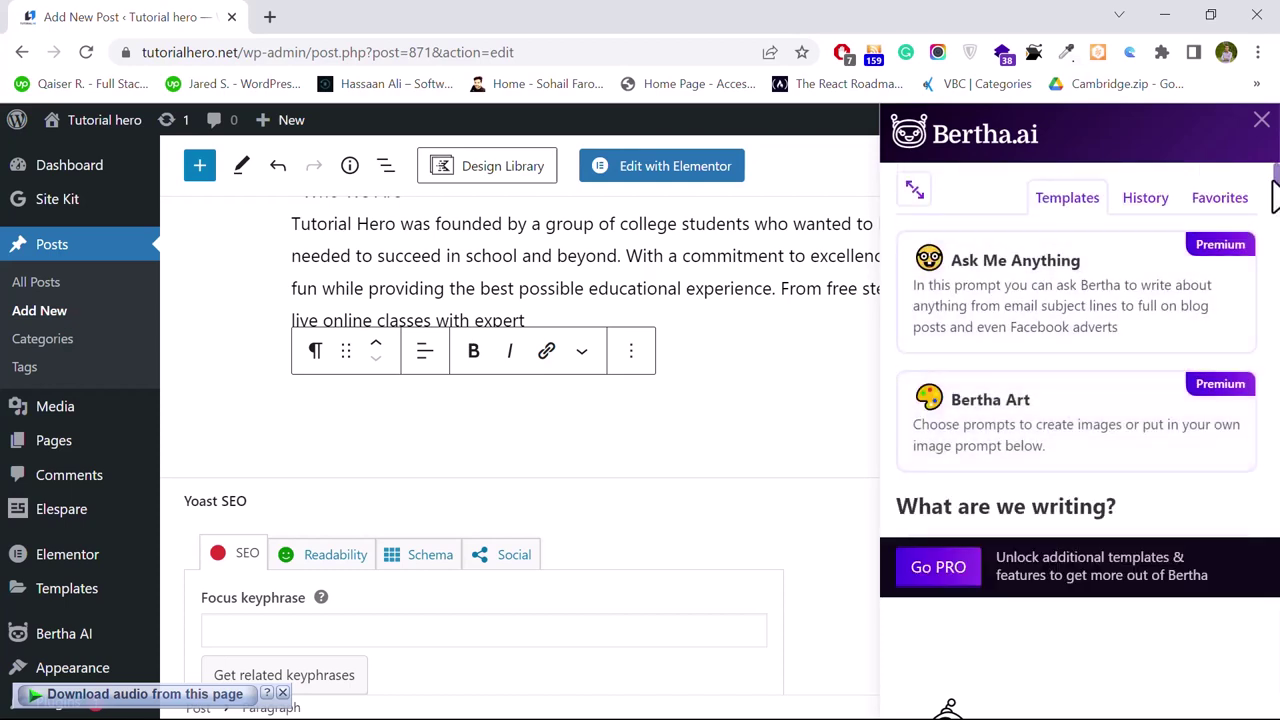
# - Choose the Unique Value Proposition template and generate ideas from the company details "Dummy tex"
pyautogui.moveTo(1277, 195); pyautogui.dragTo(1277, 228)
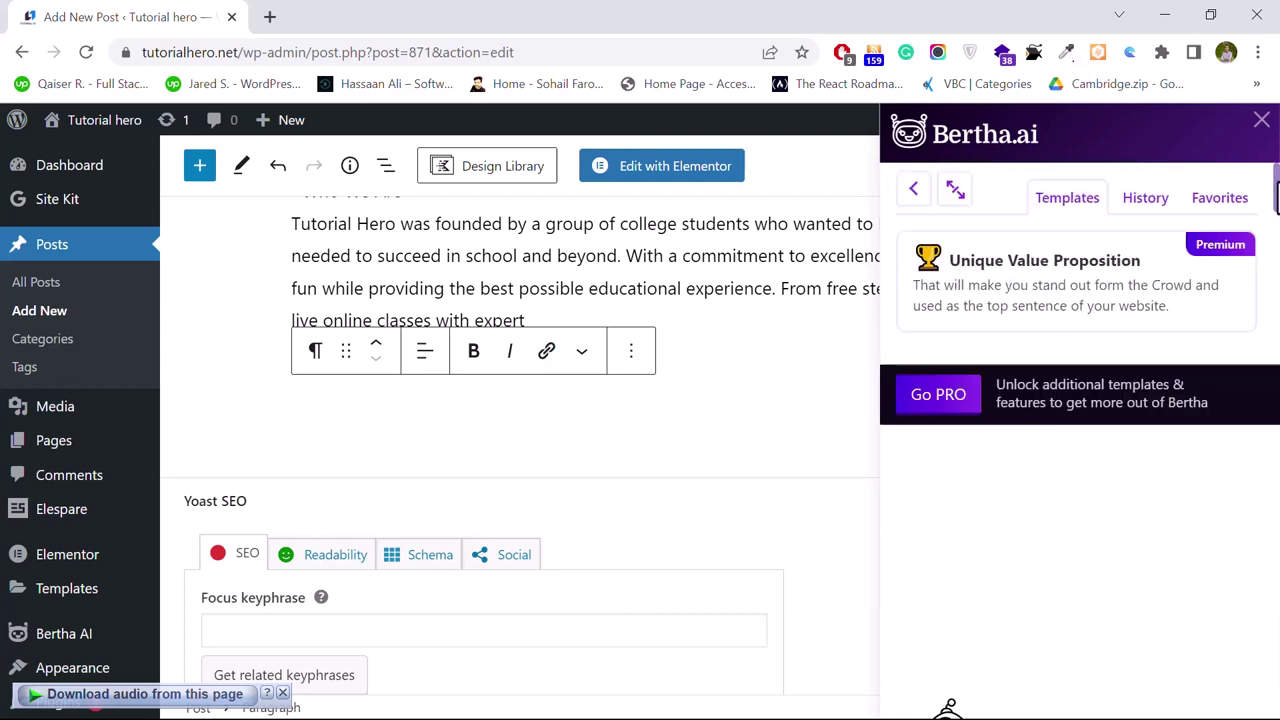
pyautogui.write('Dummy tex')
pyautogui.moveTo(1277, 213); pyautogui.dragTo(1276, 271)
pyautogui.click(1074, 309)
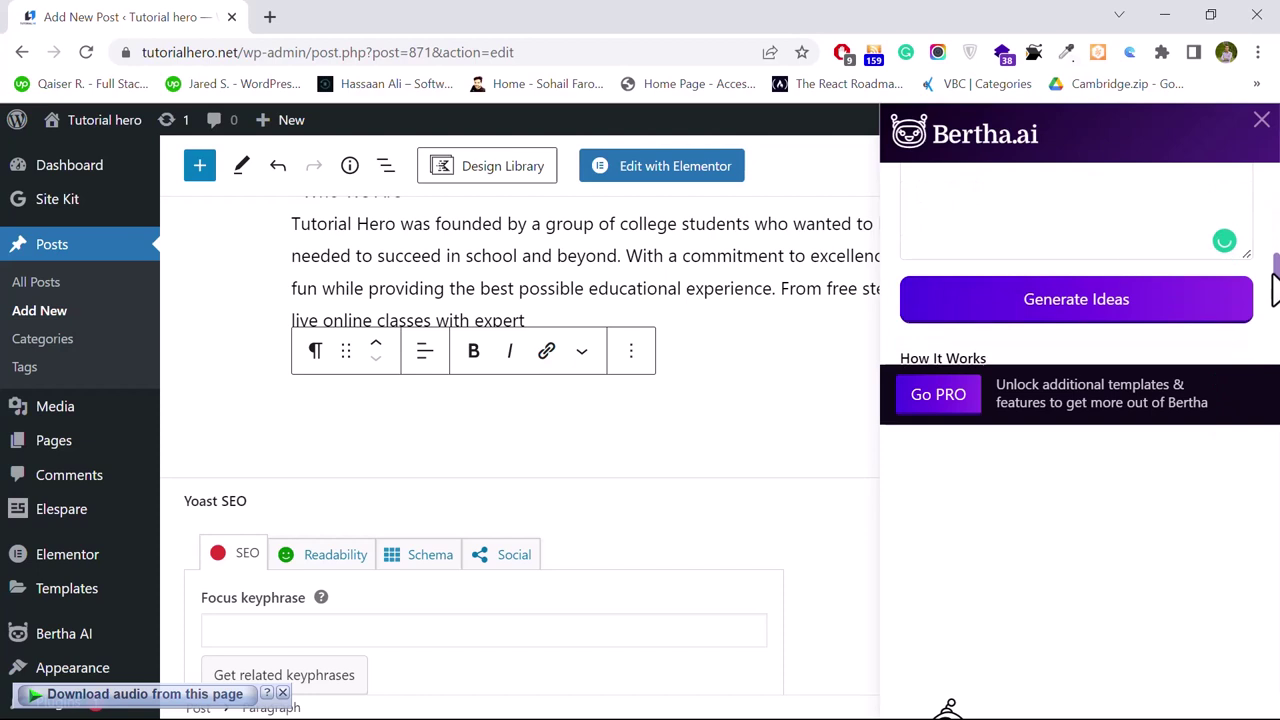
pyautogui.click(1048, 312)
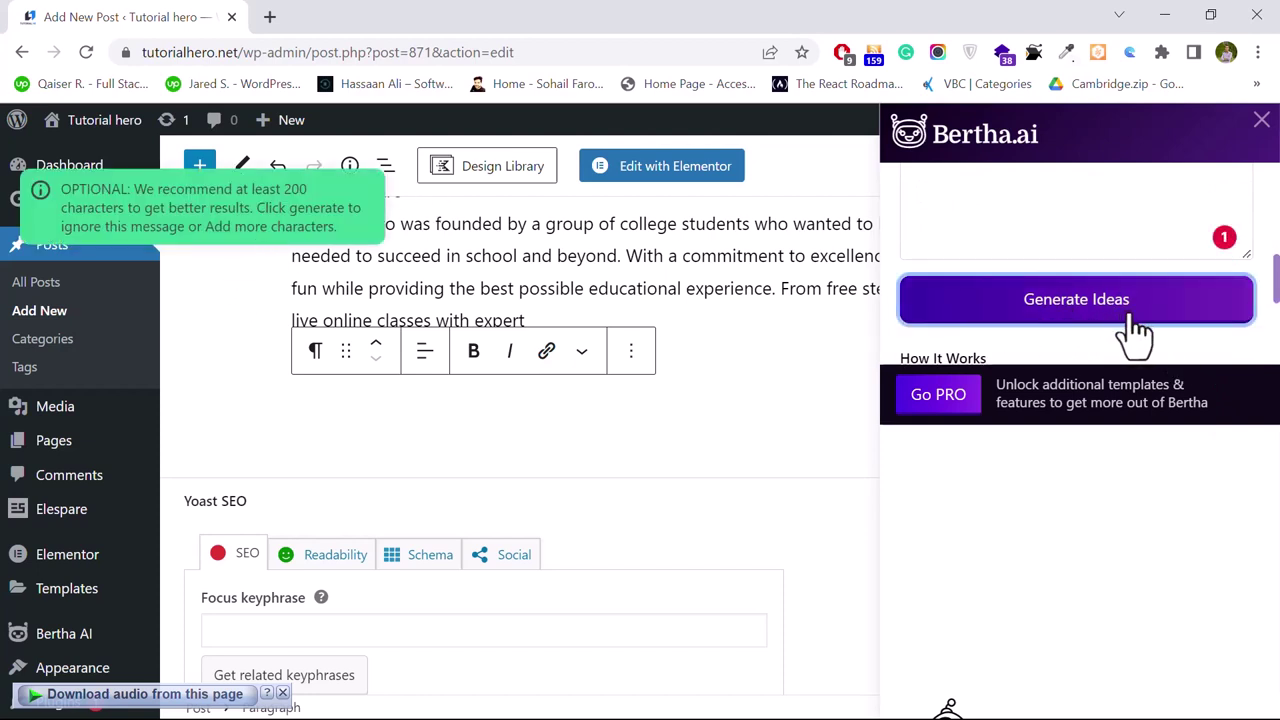
pyautogui.click(1060, 320)
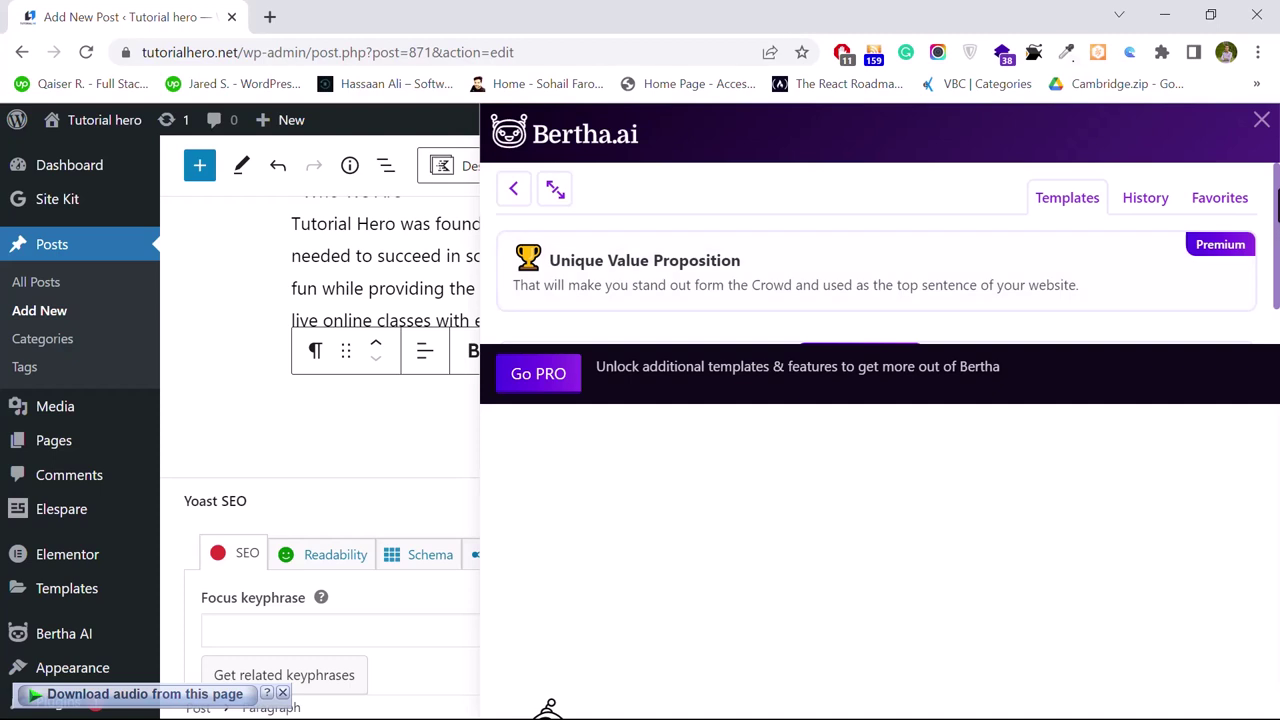
# - Read the response to the Unique Value Proposition request and close the Bertha panel
pyautogui.moveTo(1276, 198); pyautogui.dragTo(1276, 293)
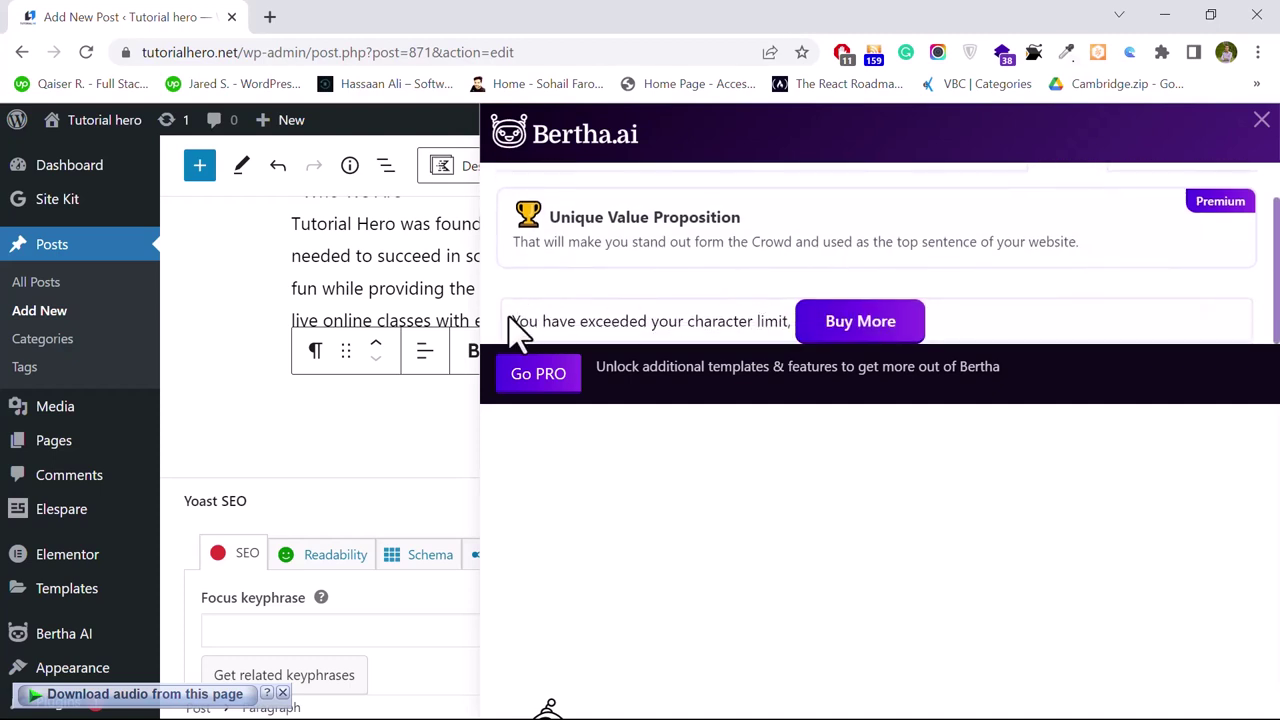
pyautogui.moveTo(514, 334); pyautogui.dragTo(791, 349)
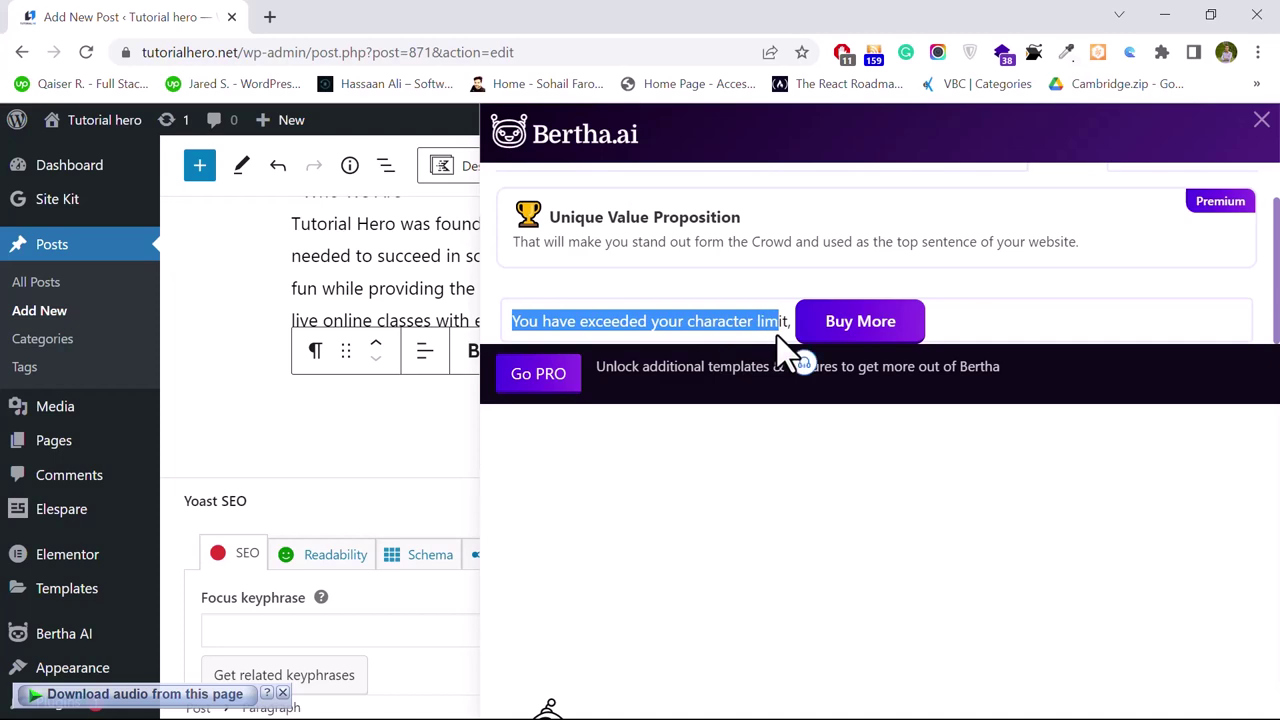
pyautogui.click(690, 280)
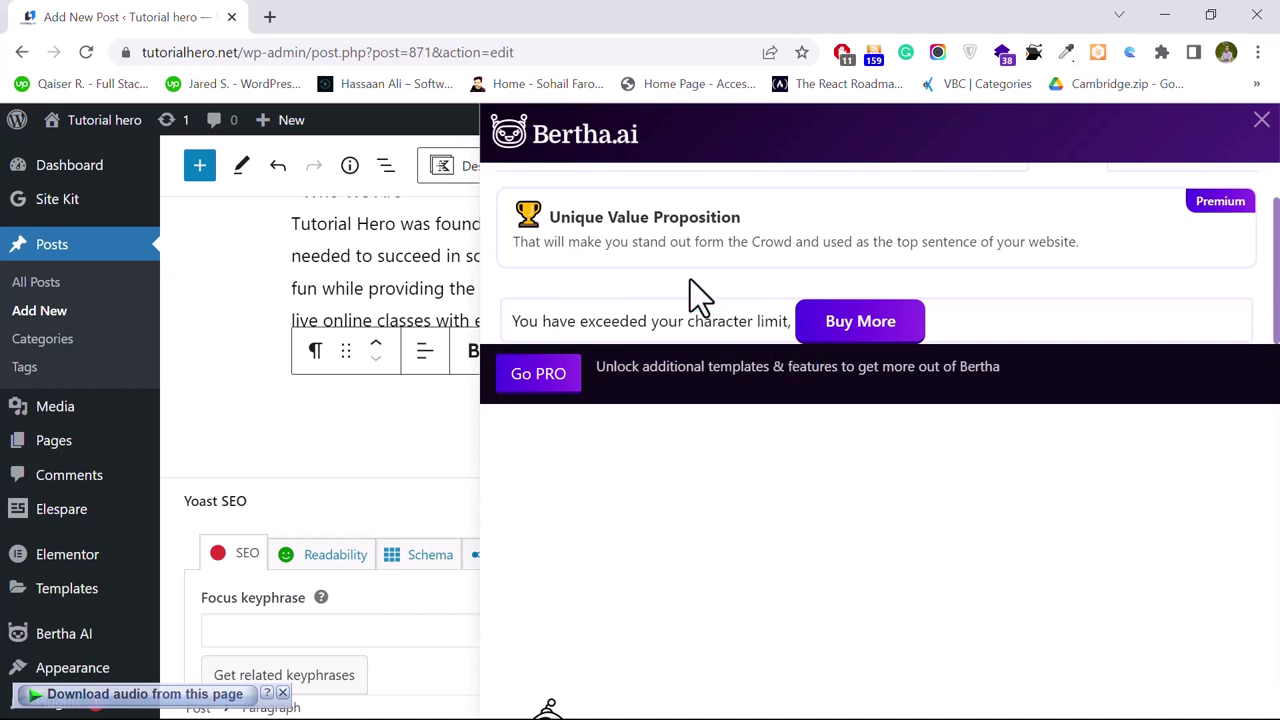
pyautogui.click(1261, 120)
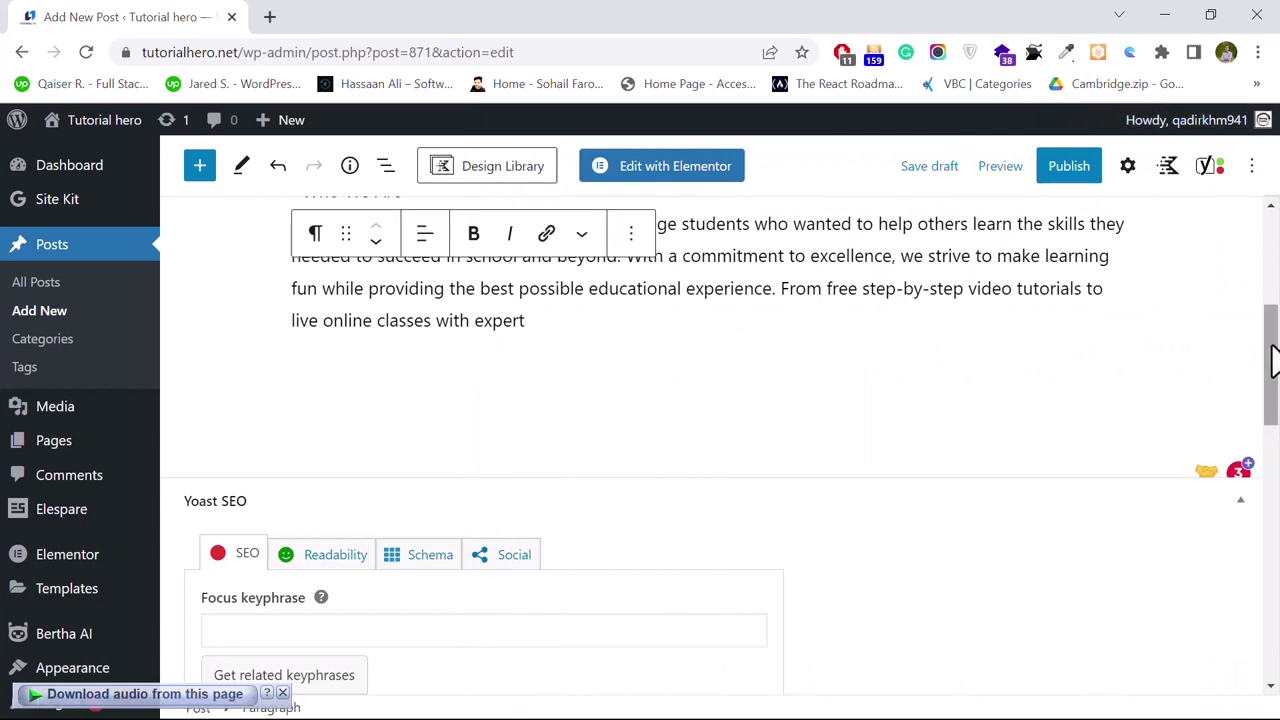
# - Publish the "Bertha Test" post with public visibility and immediate timing, and return to its opening paragraph in the editor
pyautogui.moveTo(1271, 358); pyautogui.dragTo(1271, 251)
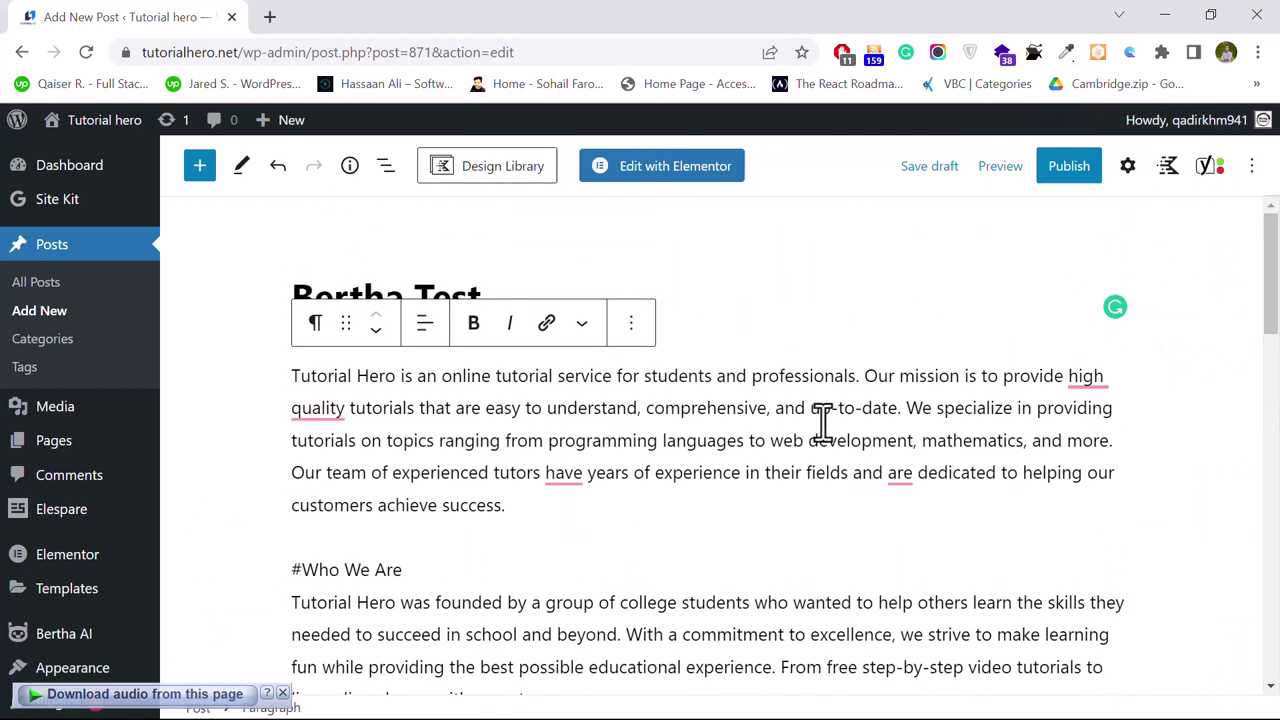
pyautogui.click(651, 503)
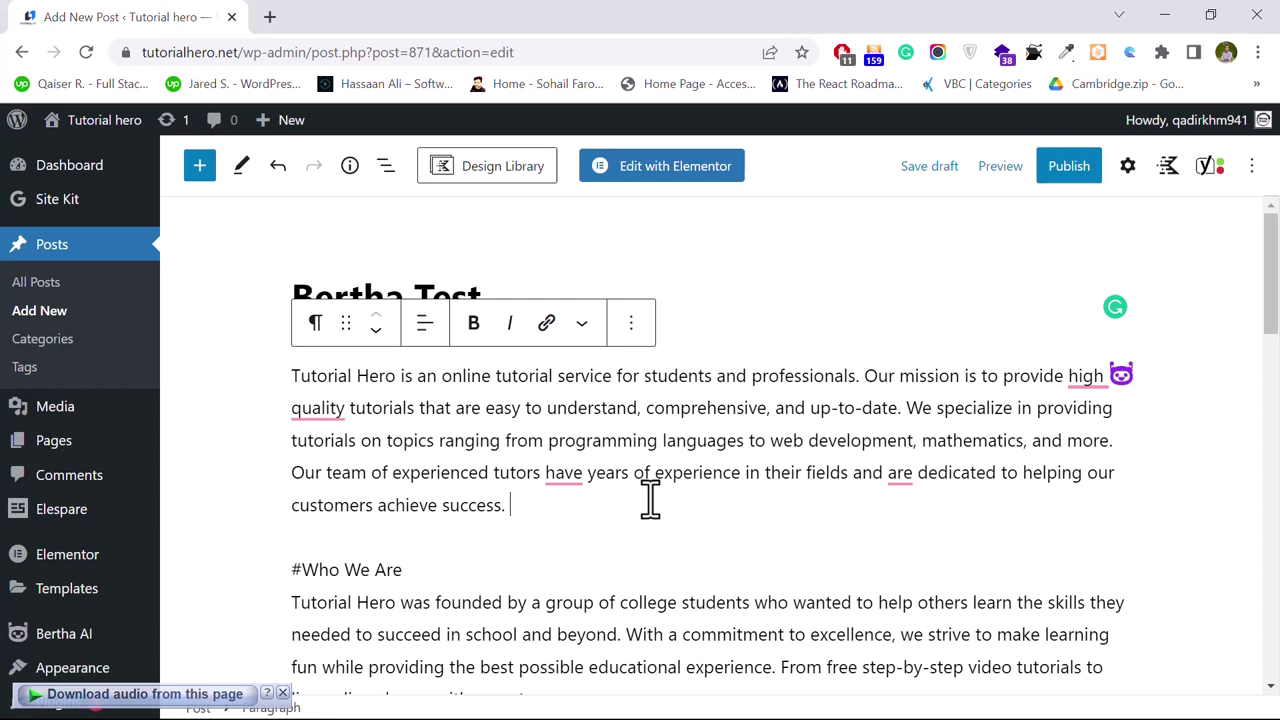
pyautogui.click(1066, 176)
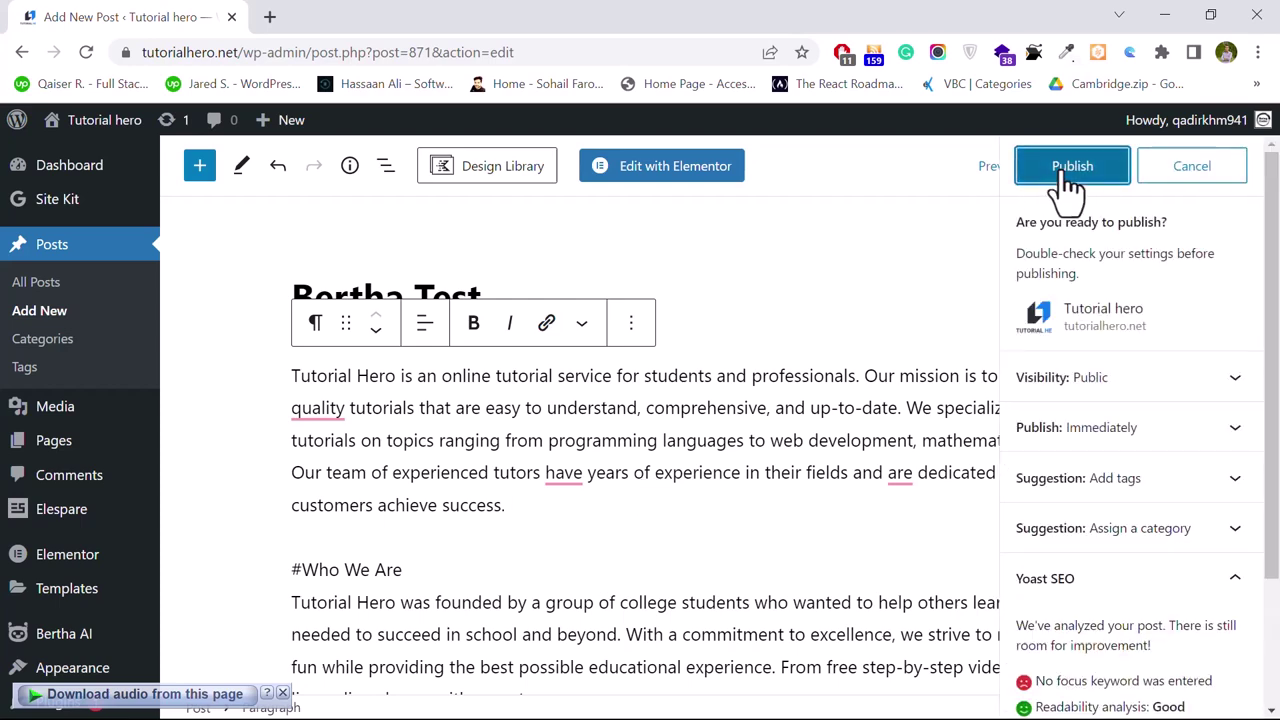
pyautogui.click(1067, 175)
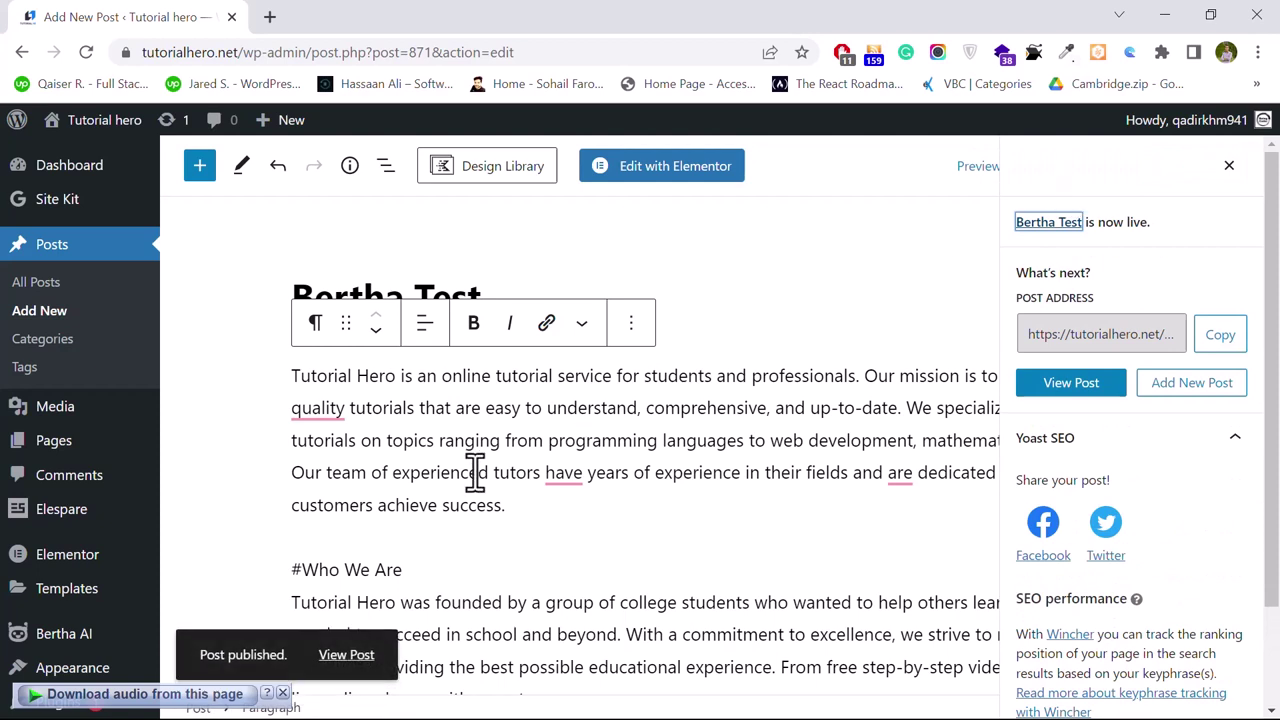
pyautogui.click(1231, 166)
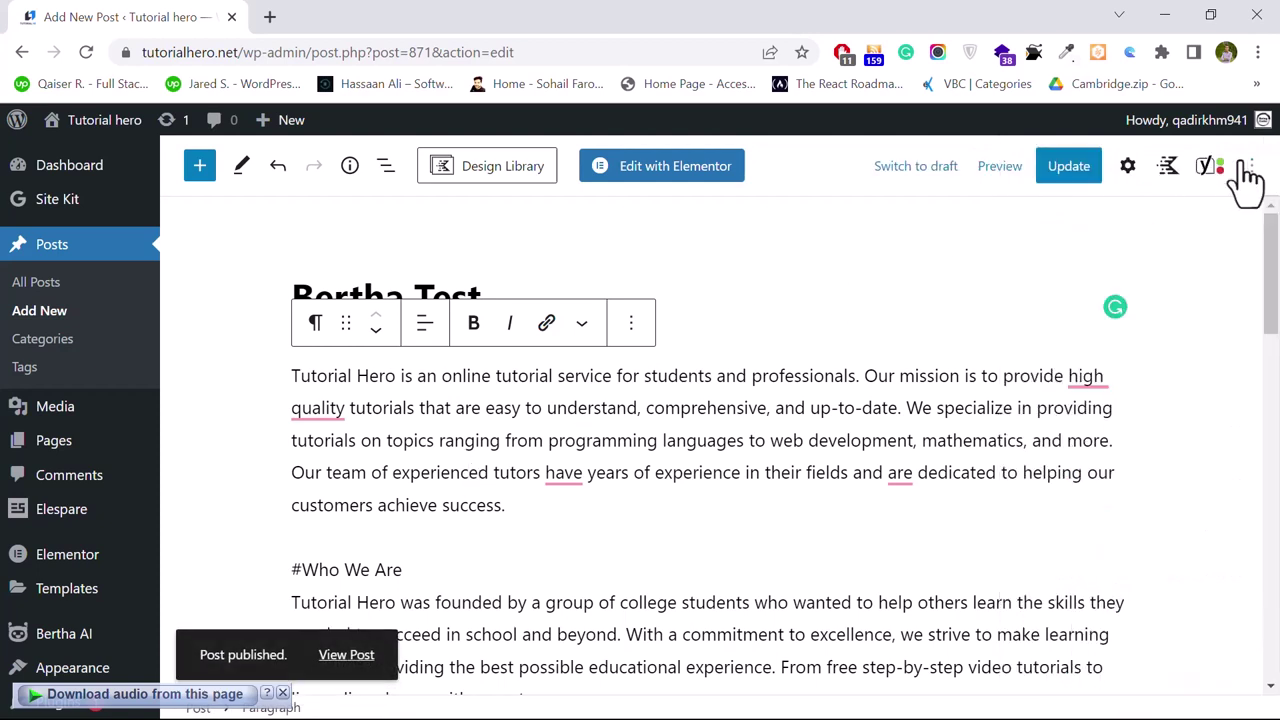
pyautogui.click(549, 505)
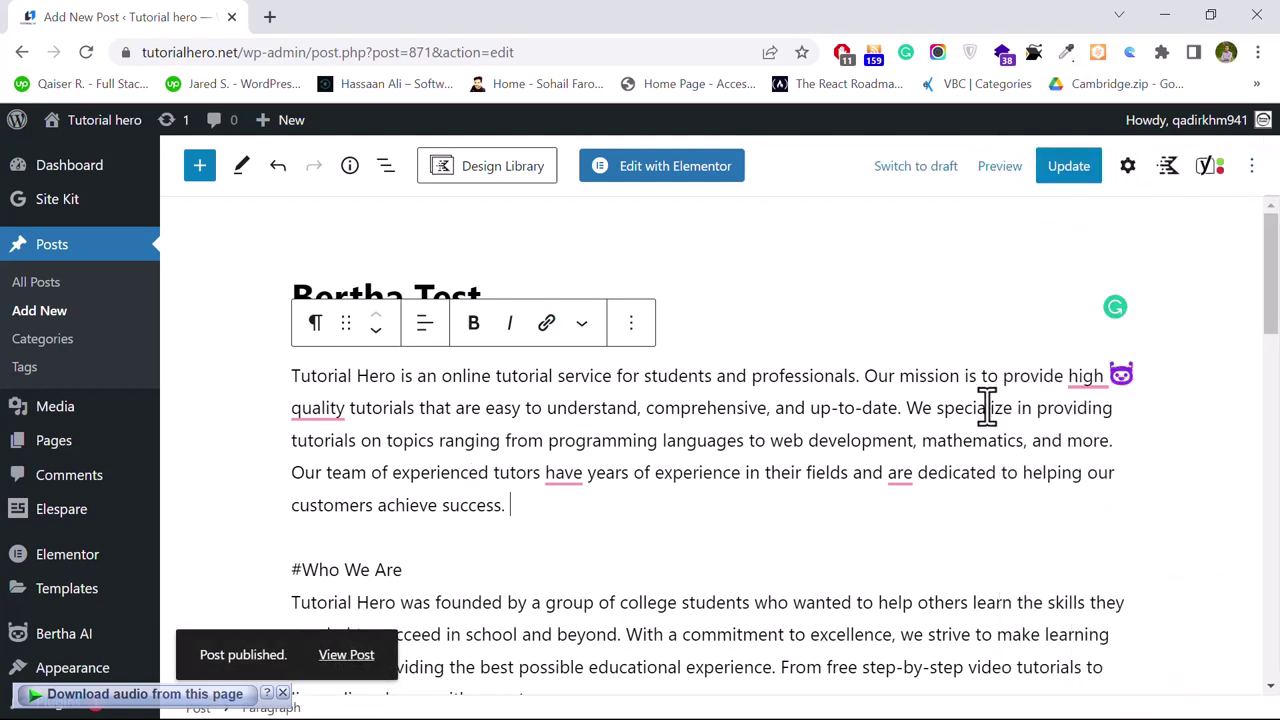